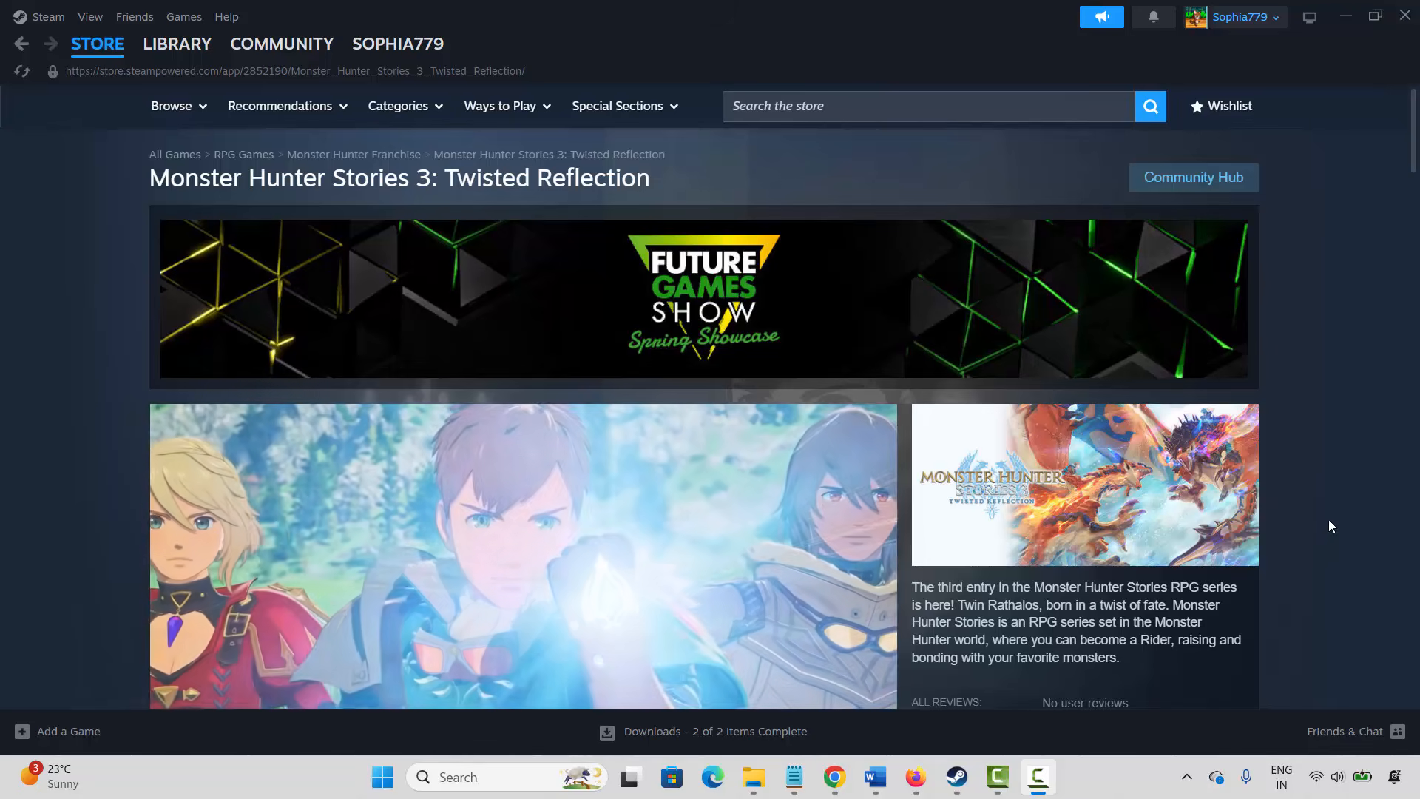
- Examine the minimum and recommended system requirements on the Monster Hunter Stories 3: Twisted Reflection store page
scroll(1325, 531, "down", 15)
scroll(1304, 554, "down", 6)
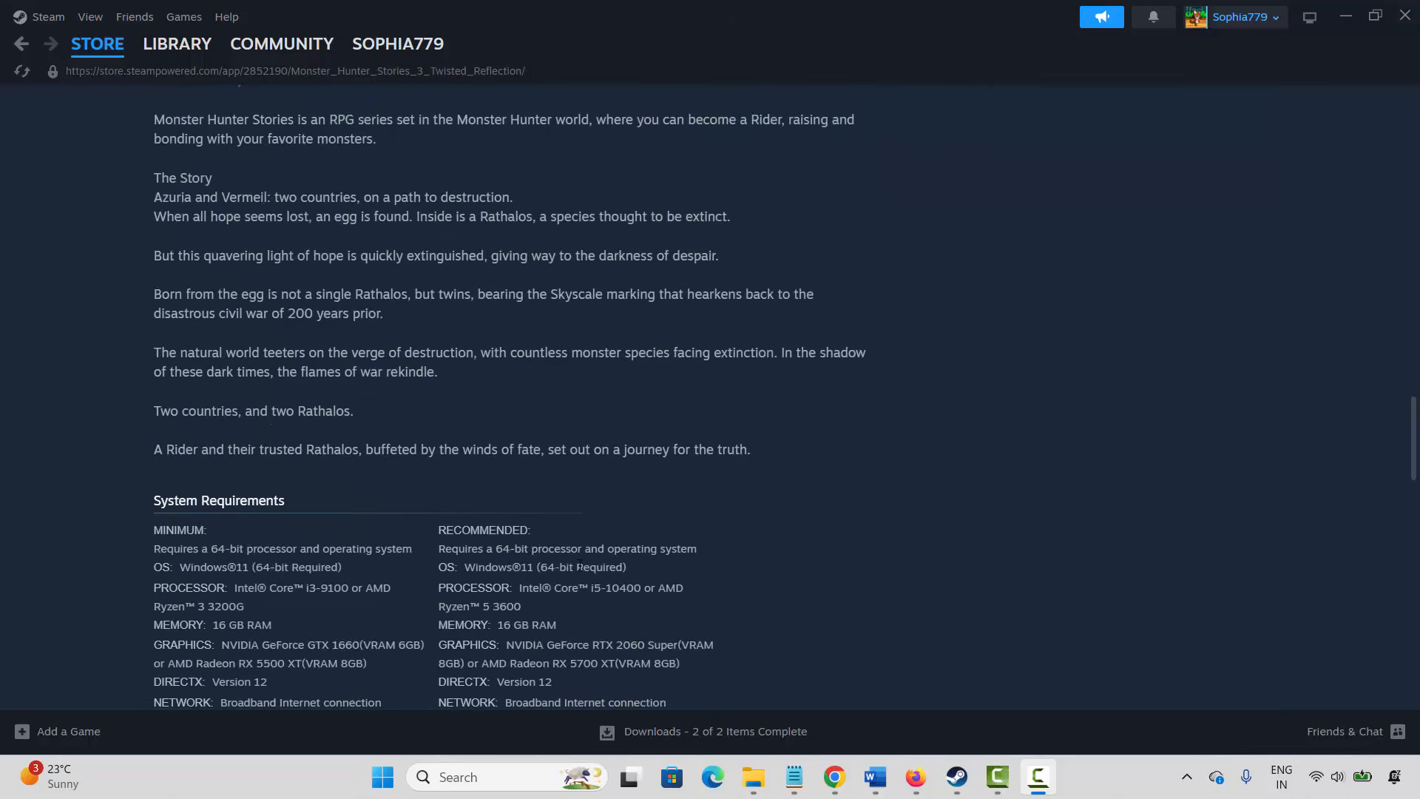
left_click_drag(249, 356, 494, 469)
left_click(569, 486)
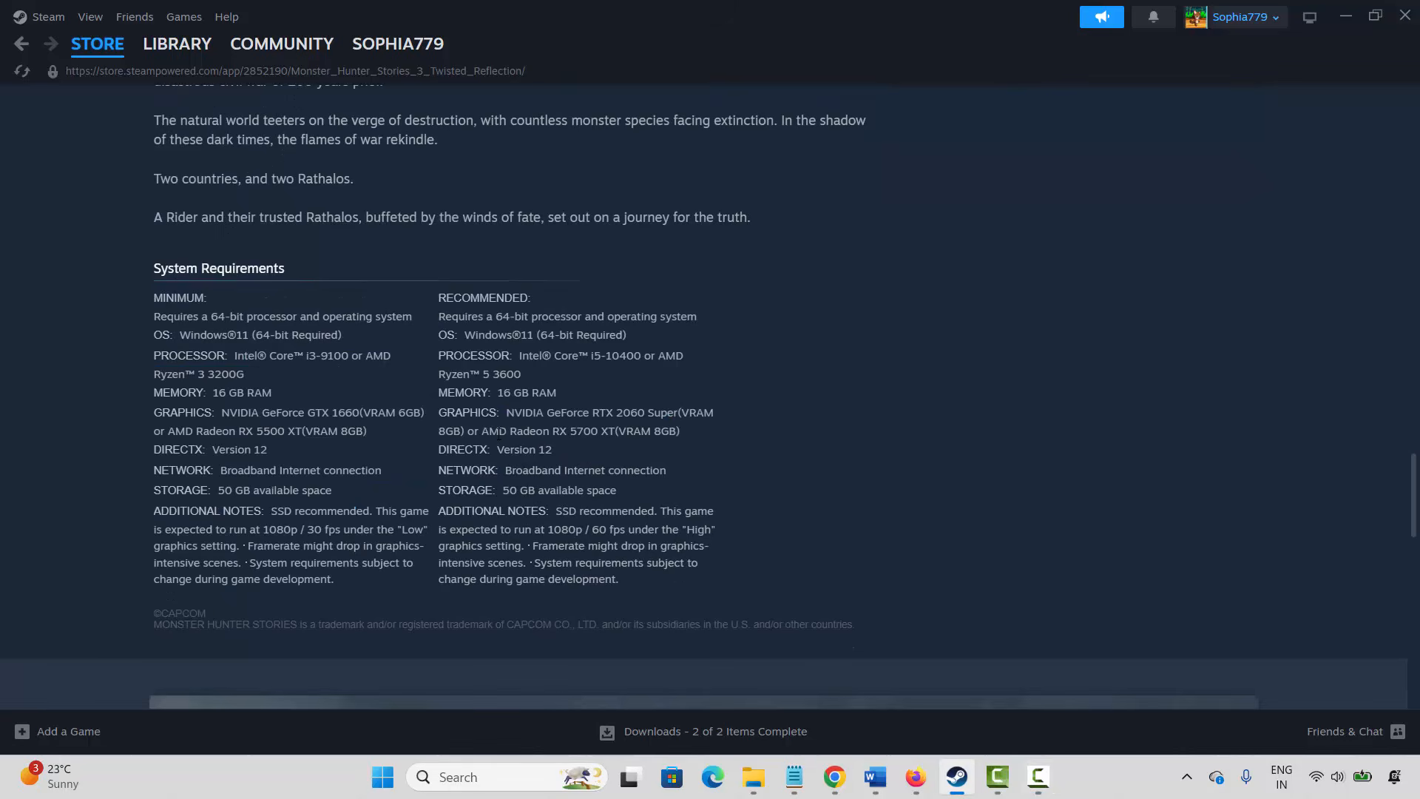
left_click_drag(498, 434, 550, 512)
left_click(402, 476)
left_click(773, 677)
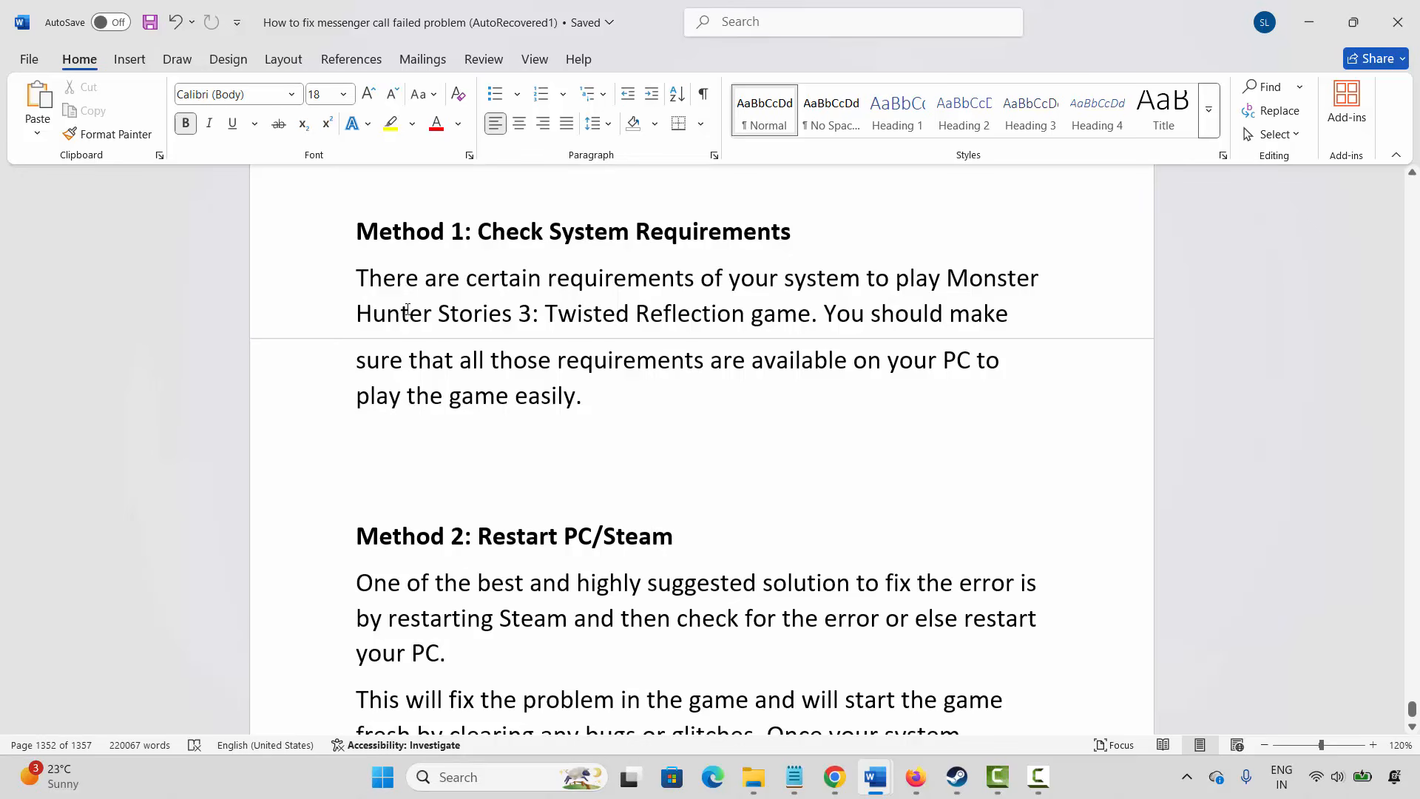
- Read the "Method 2: Restart PC/Steam" section in the Word document, selecting the passages "and highly suggested solution" and "fix the problem"
scroll(428, 385, "down", 3)
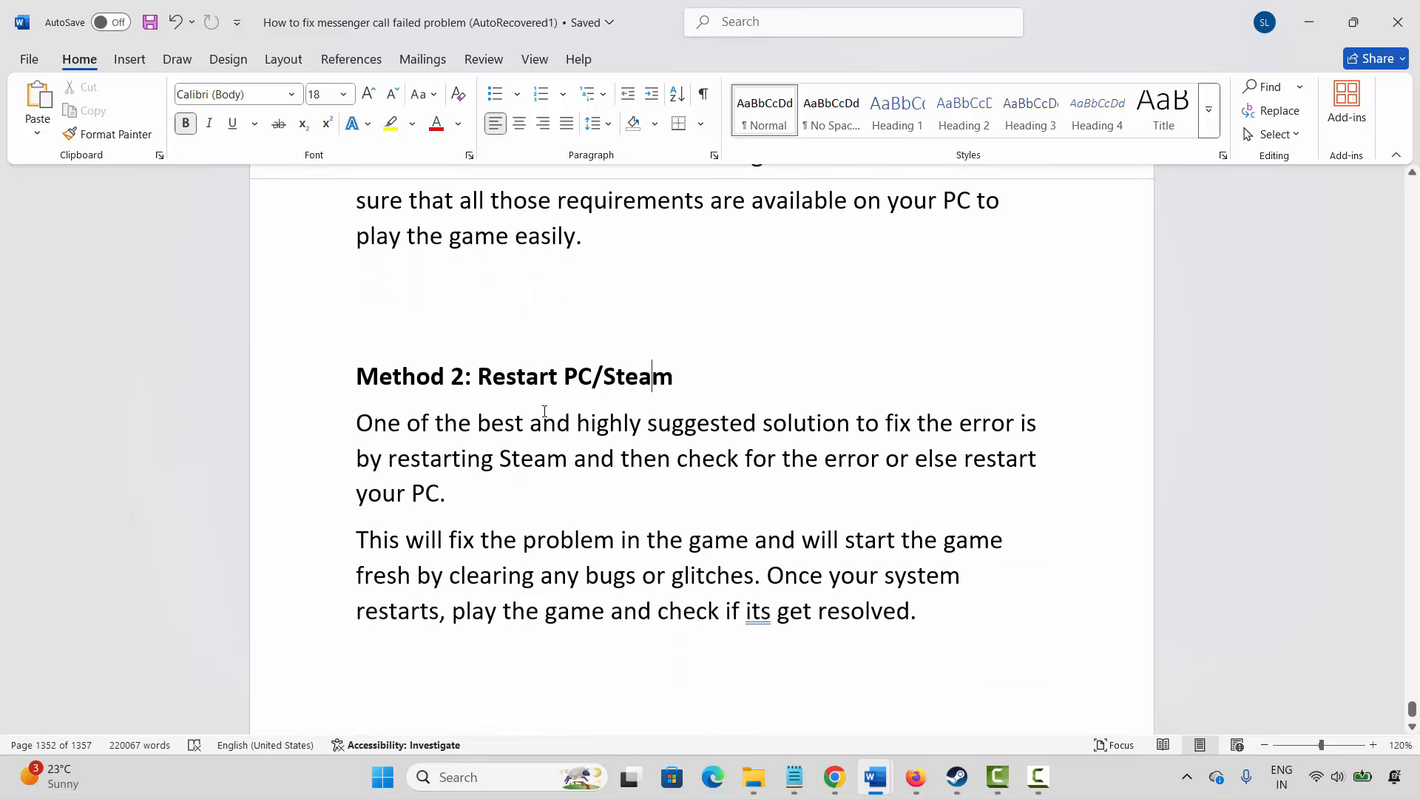
left_click_drag(530, 425, 851, 427)
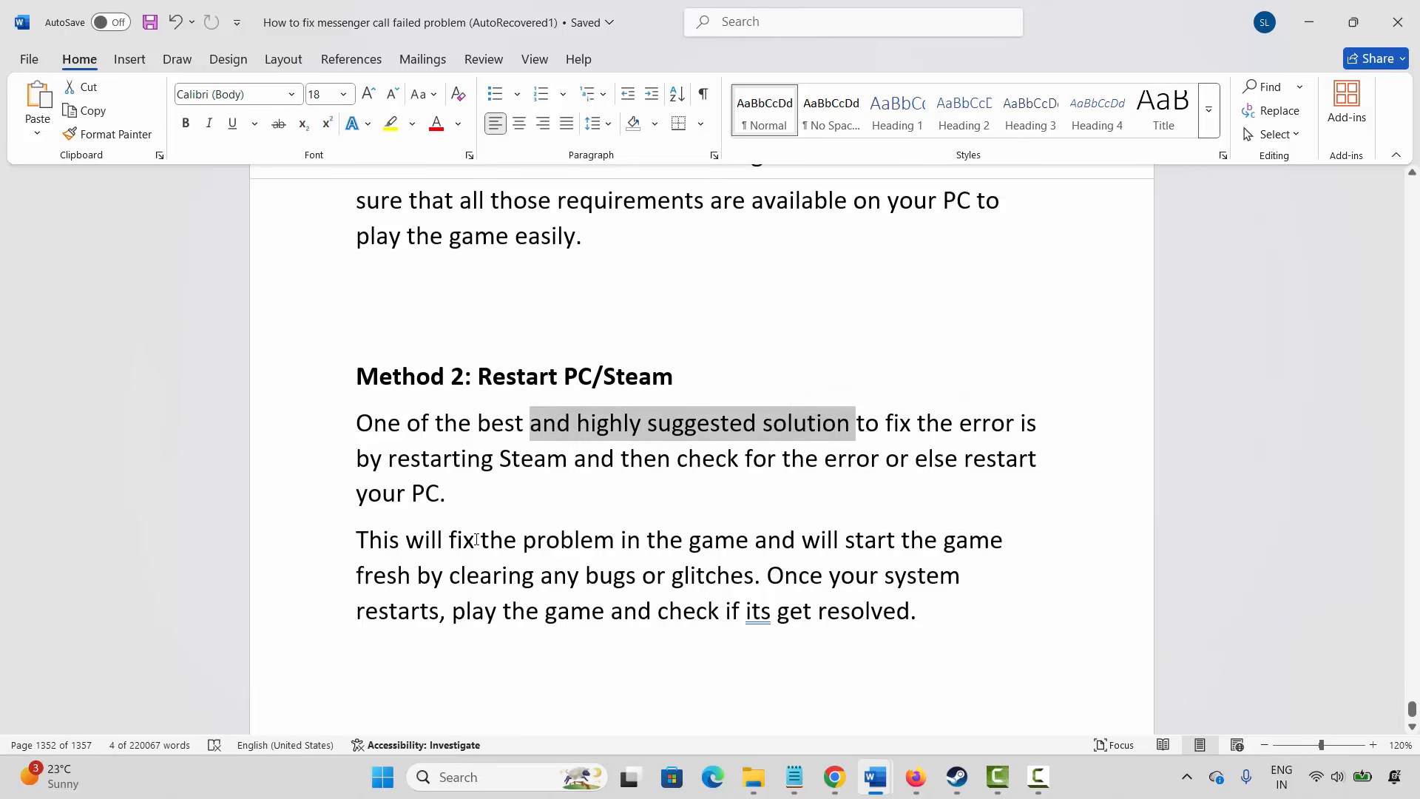
left_click_drag(477, 540, 617, 539)
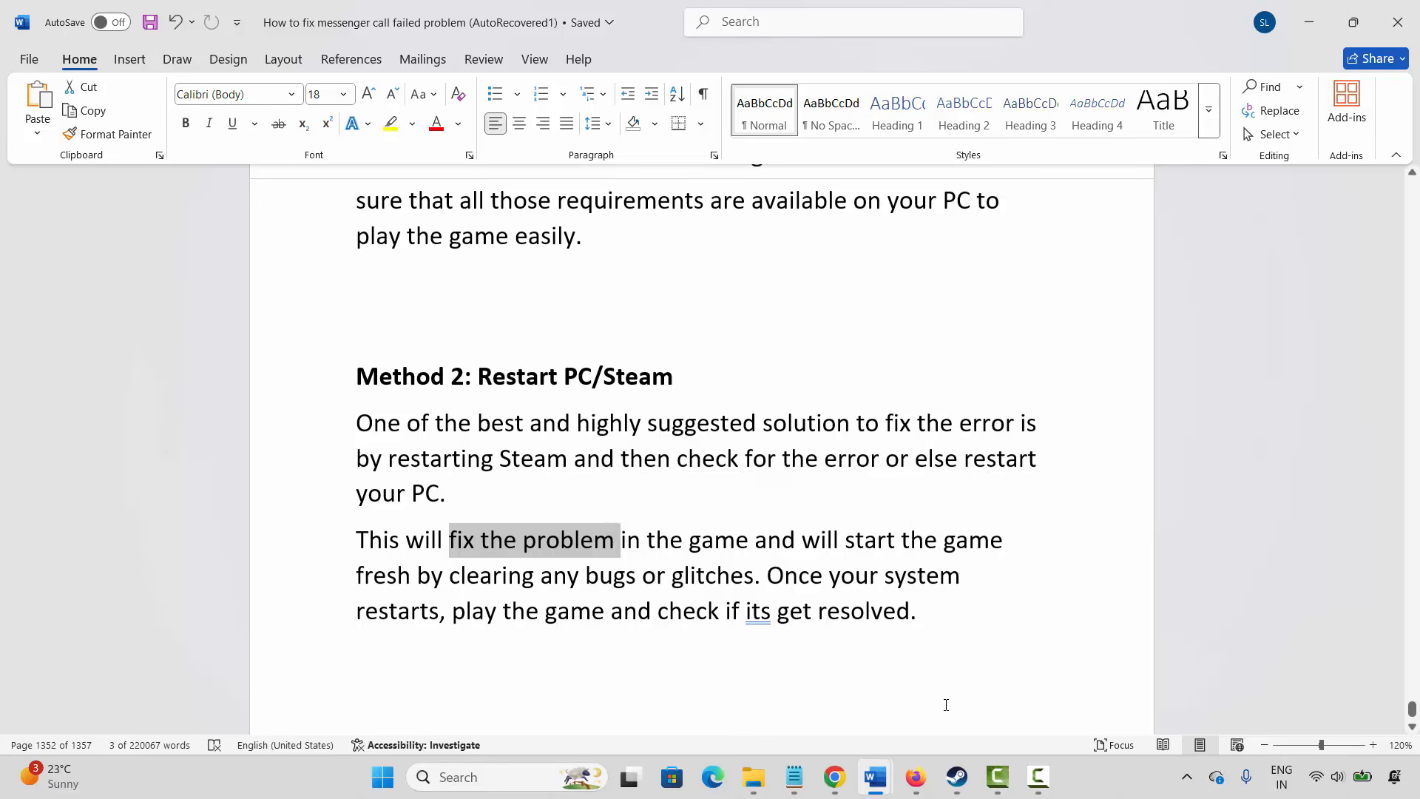
- Switch to Steam and view its Exit command and the Windows Restart power option, dismissing both without running them
left_click(957, 777)
left_click(46, 16)
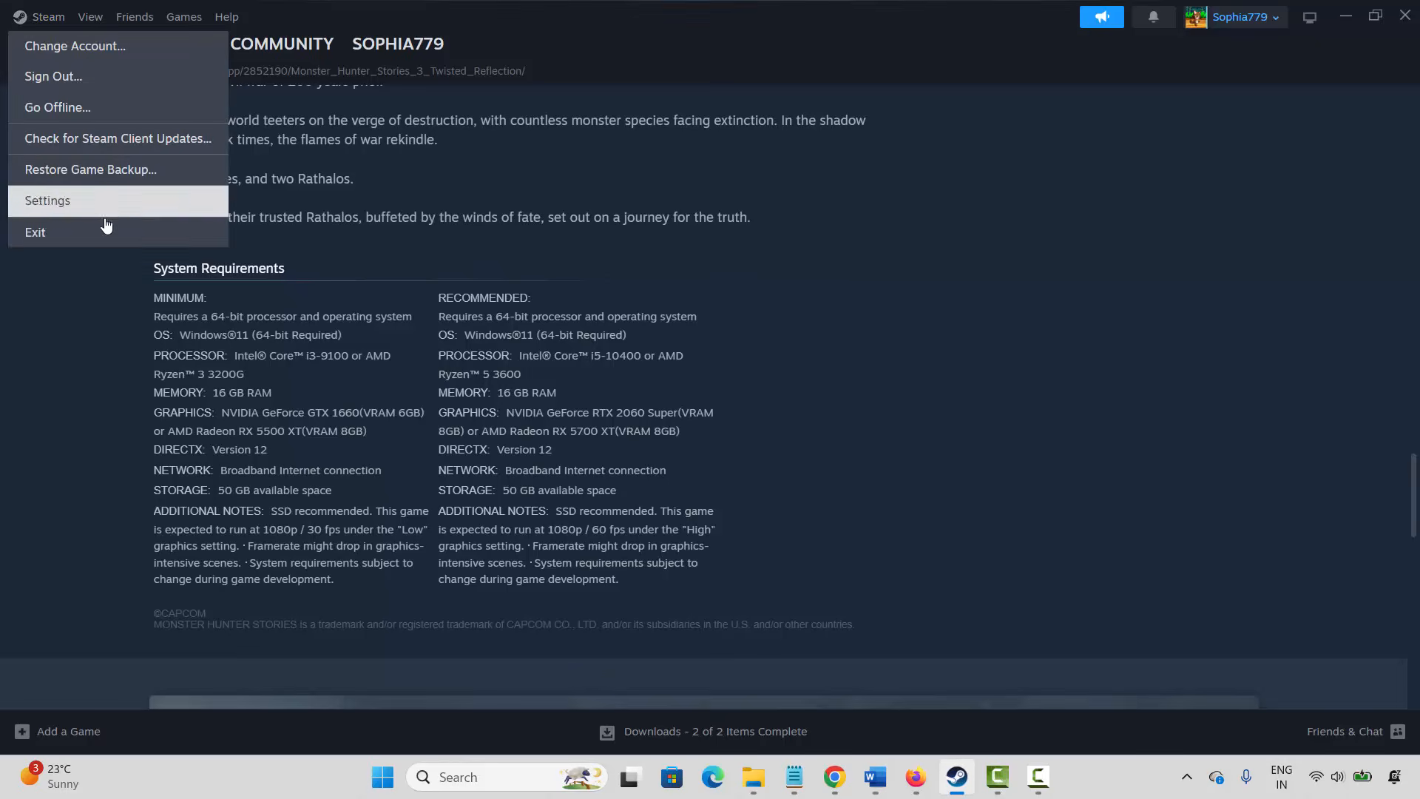
left_click(141, 481)
left_click(385, 795)
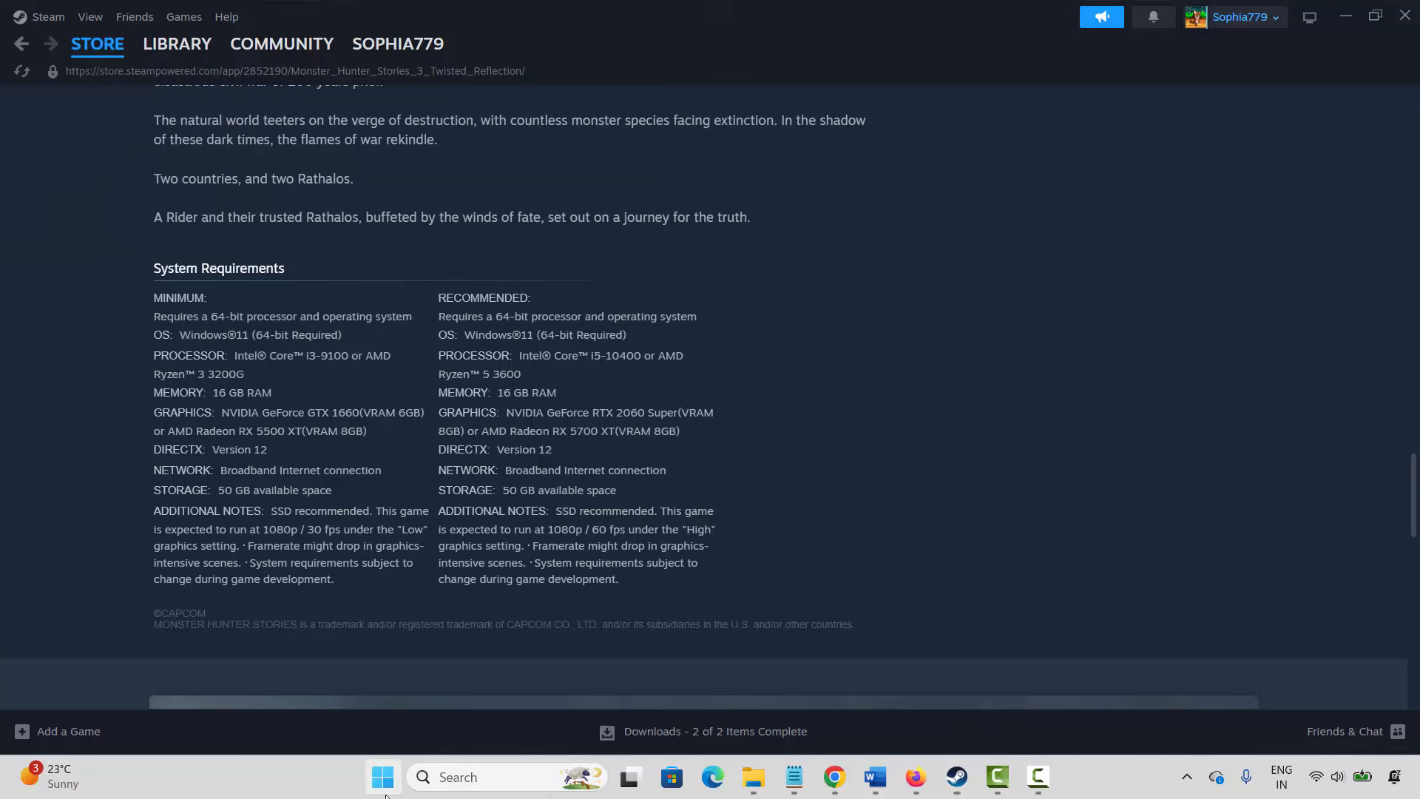
left_click(837, 713)
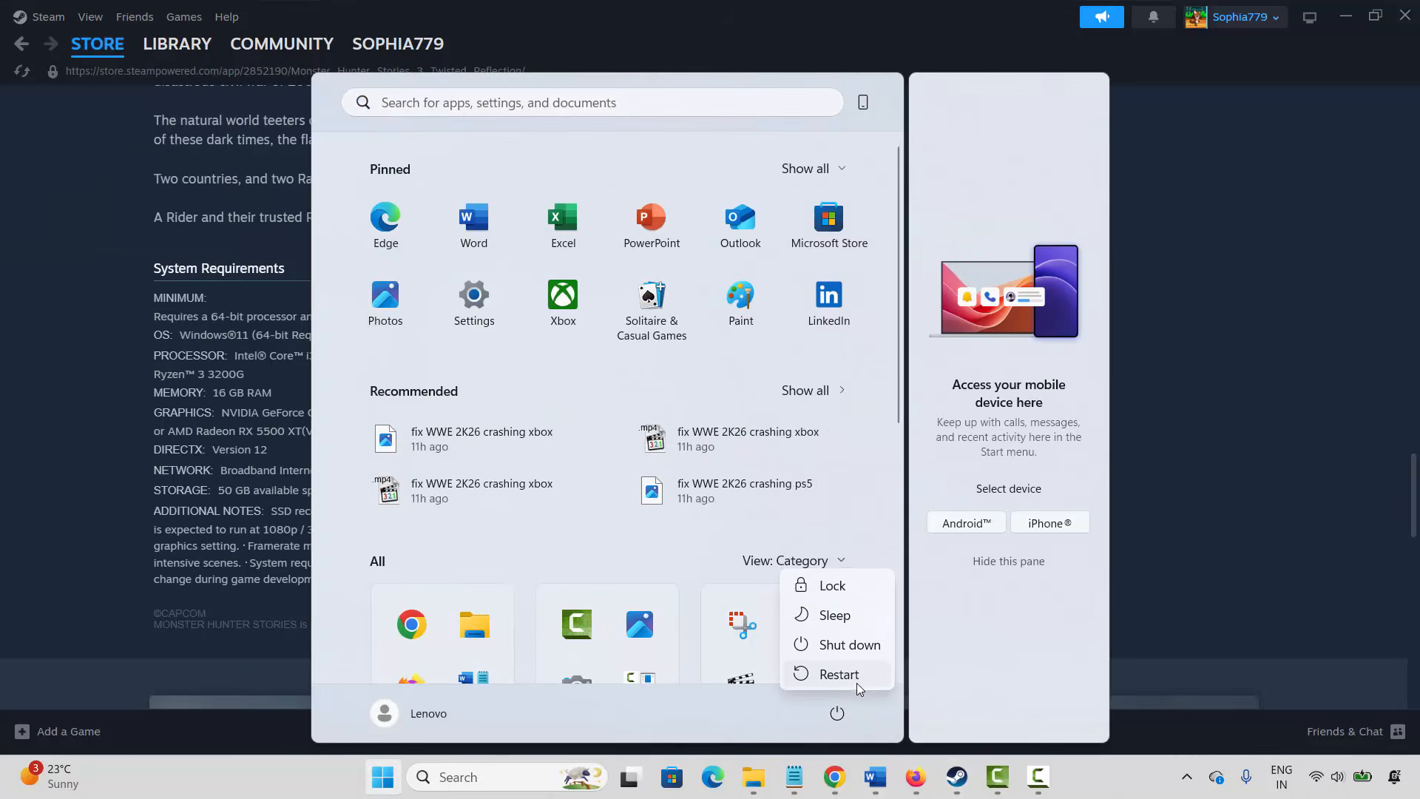
left_click(1155, 517)
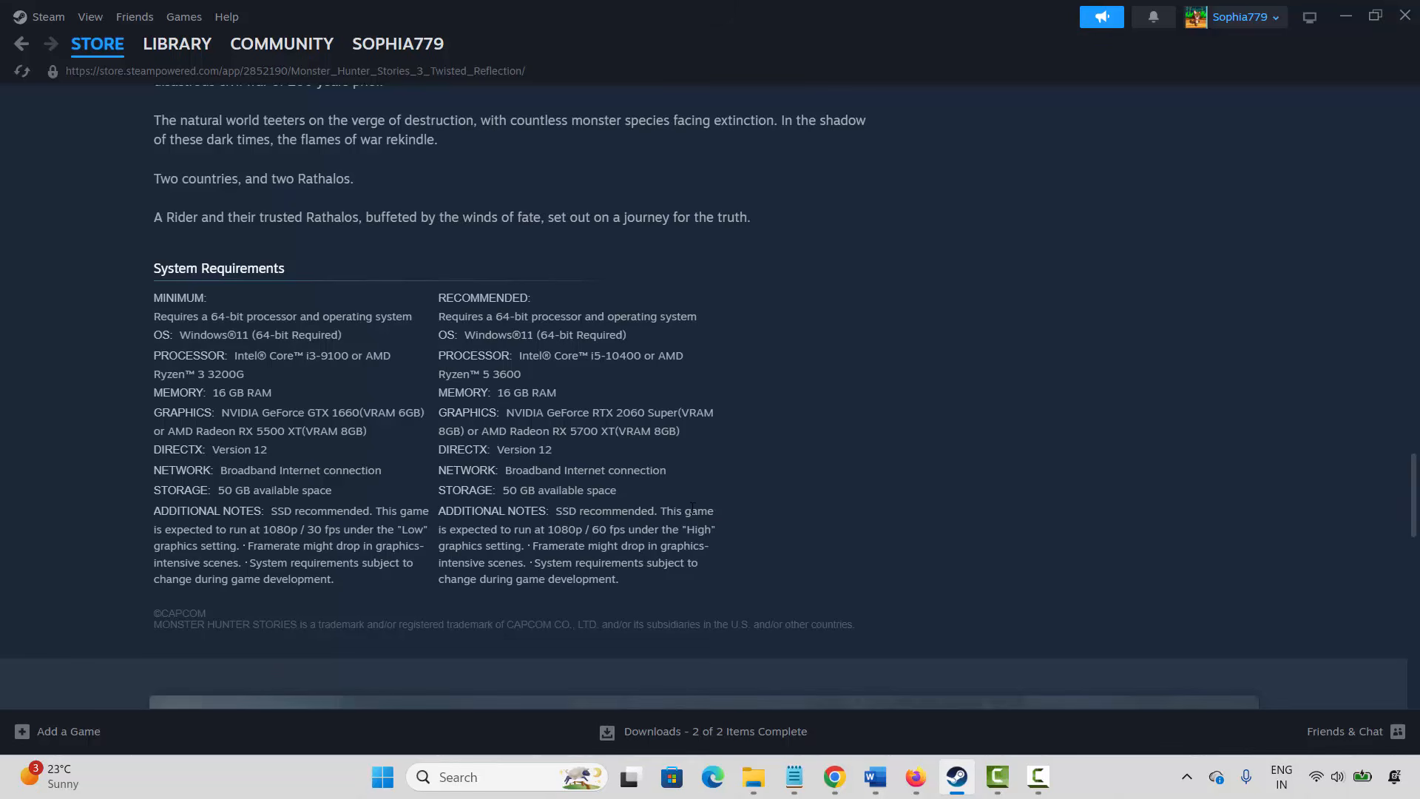
- Return to the Word document and select the heading "Method 3: Run Game As Administrator"
left_click(958, 777)
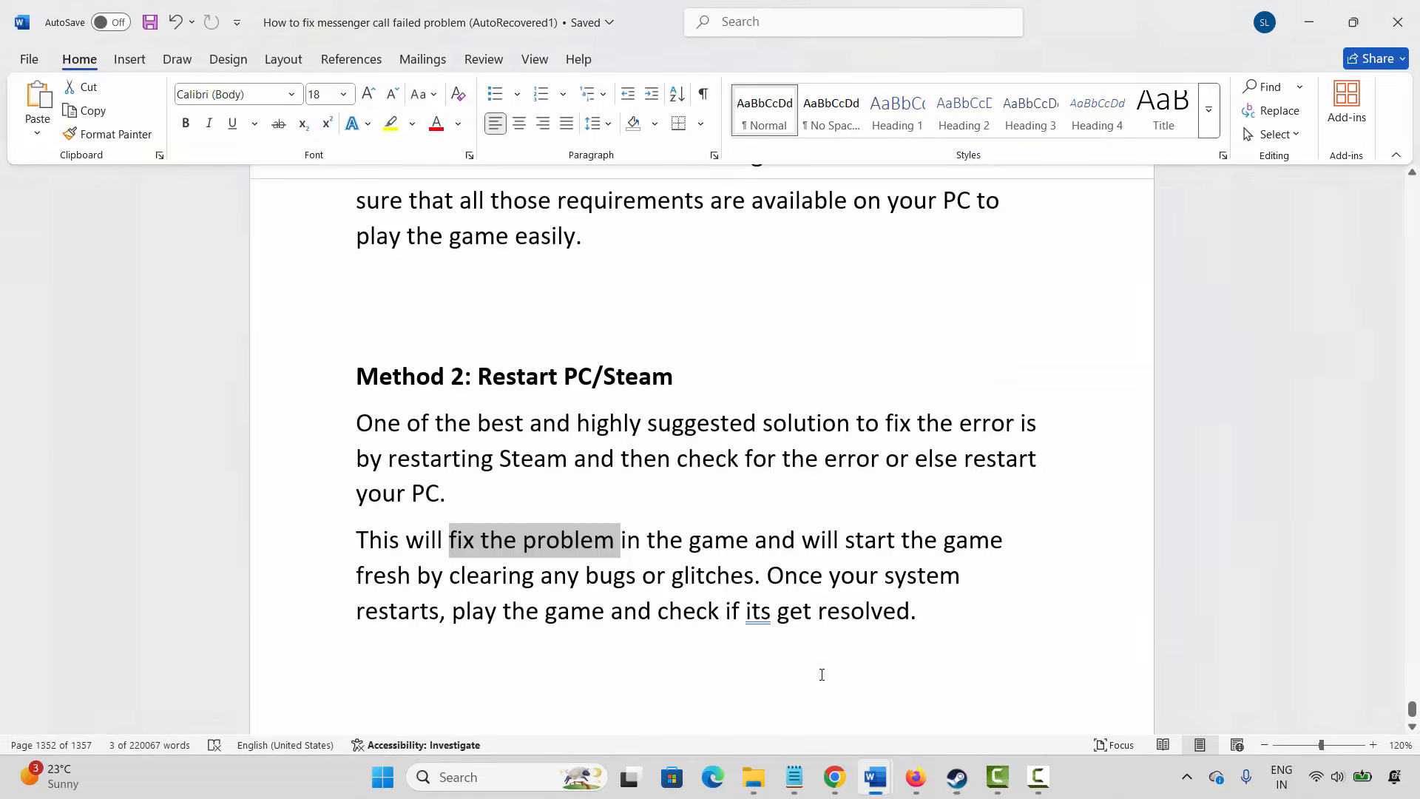
scroll(509, 537, "down", 2)
scroll(509, 531, "down", 1)
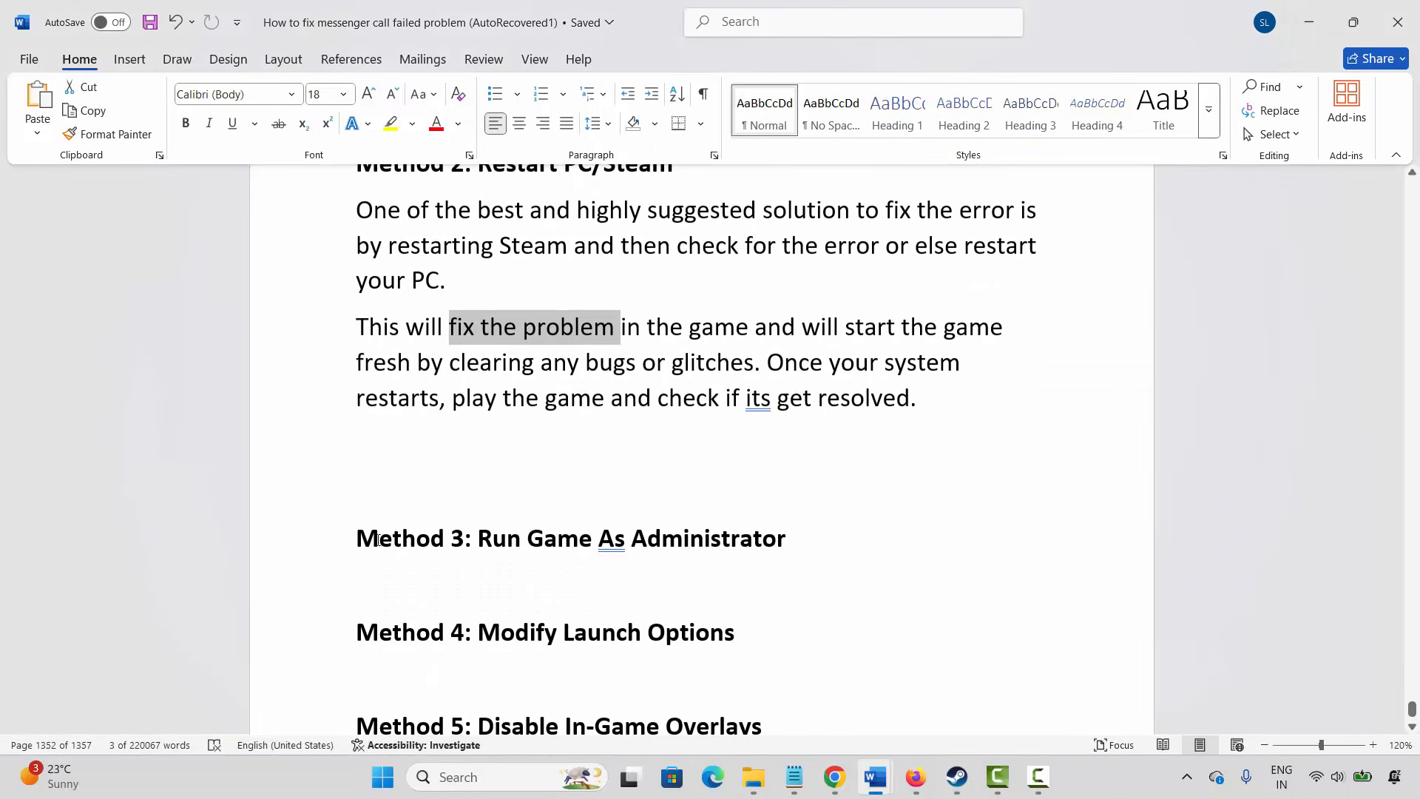
left_click(309, 539)
- Switch to Steam and open the installation folder of Monster Hunter Stories 3: Twisted Reflection Trial Version from the library
key("alt+Tab")
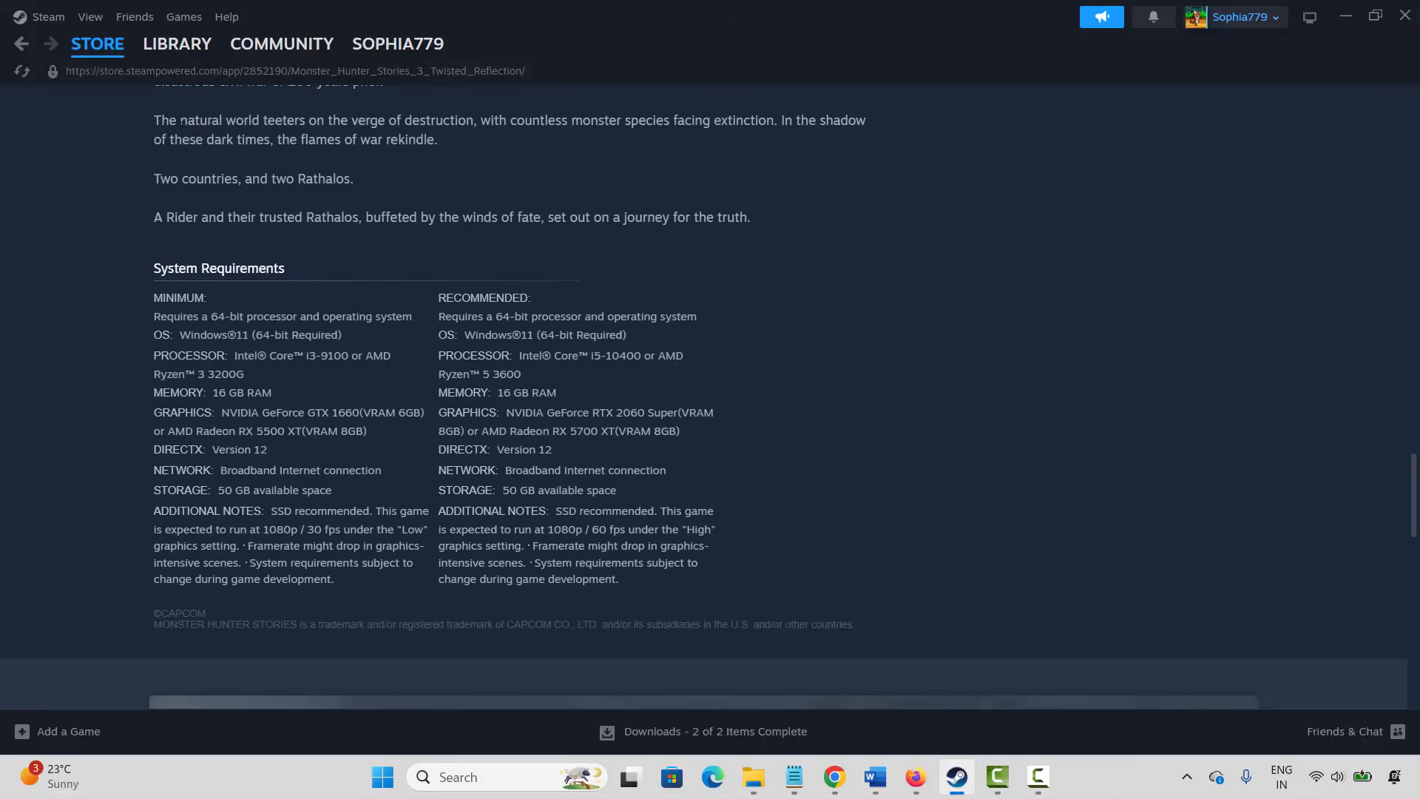
left_click(167, 50)
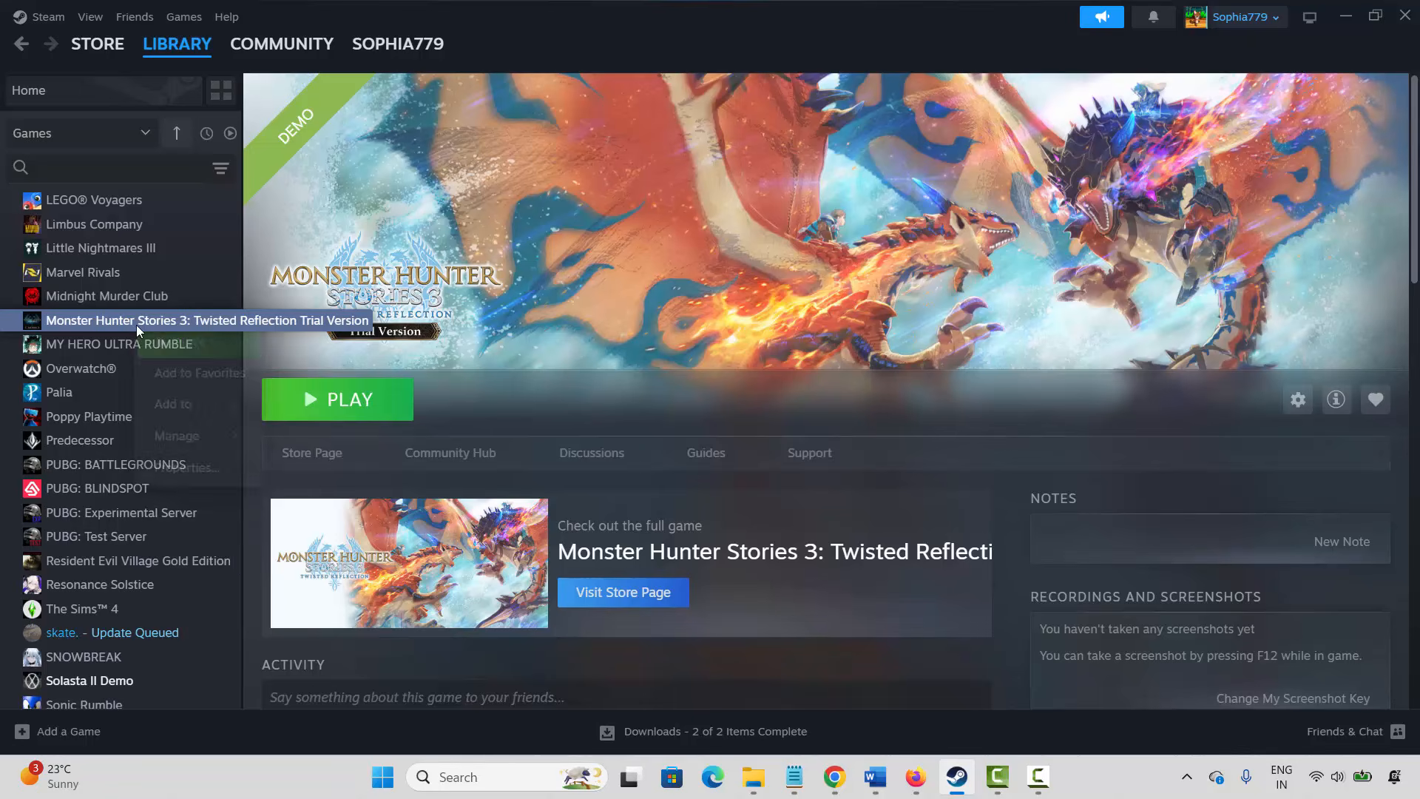
right_click(137, 325)
left_click(326, 476)
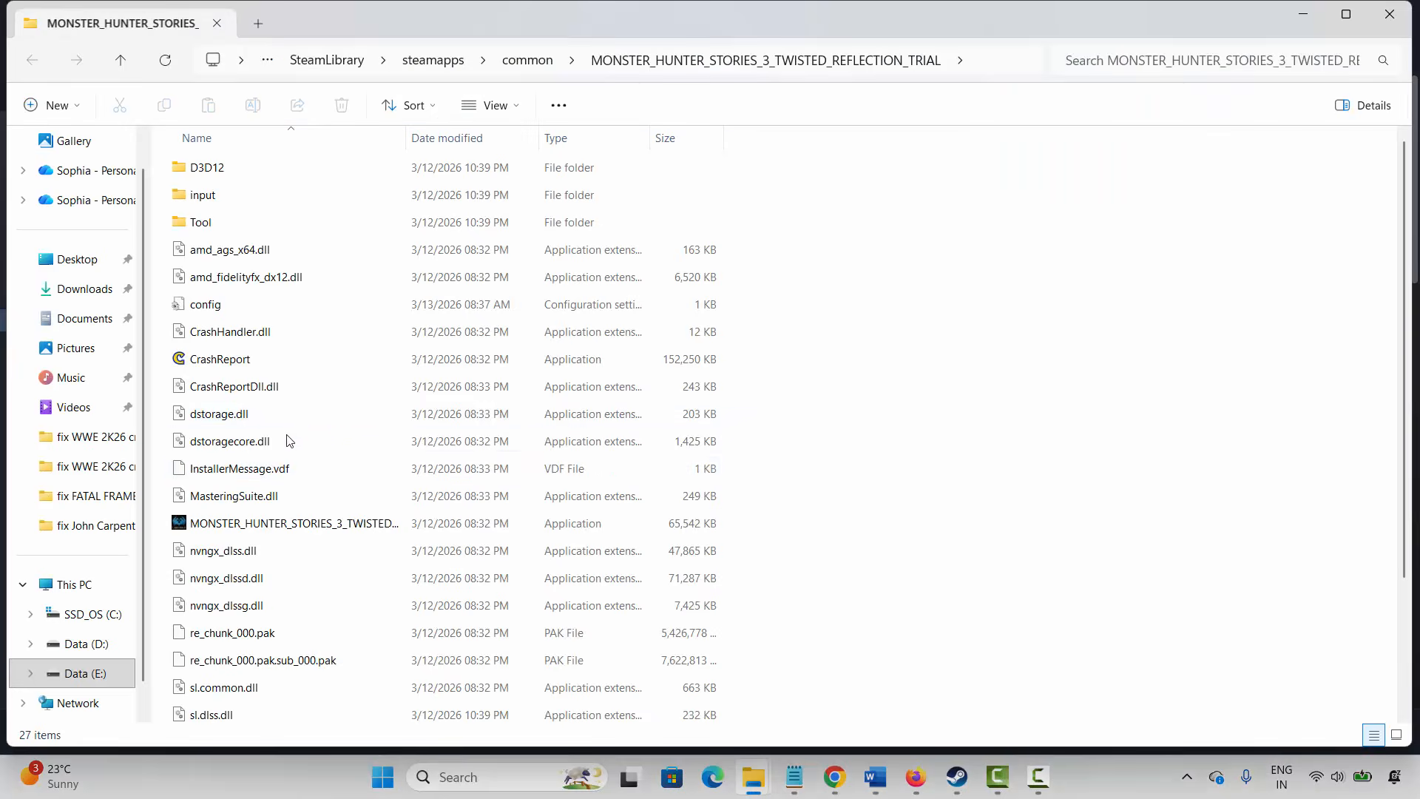
- In the game executable's compatibility properties, enable running as administrator, Windows 8 compatibility mode and disabled fullscreen optimizations
left_click(274, 528)
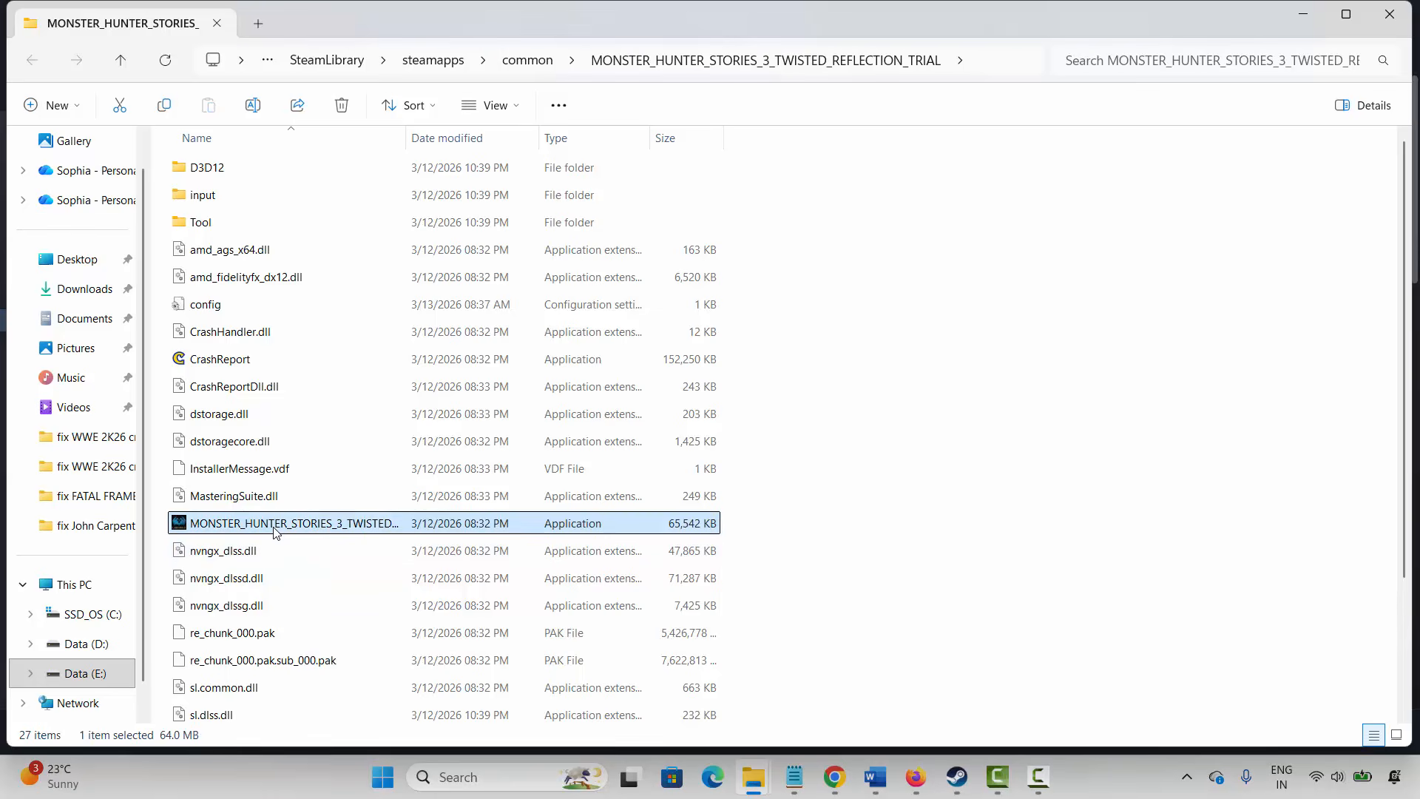
right_click(274, 528)
left_click(361, 405)
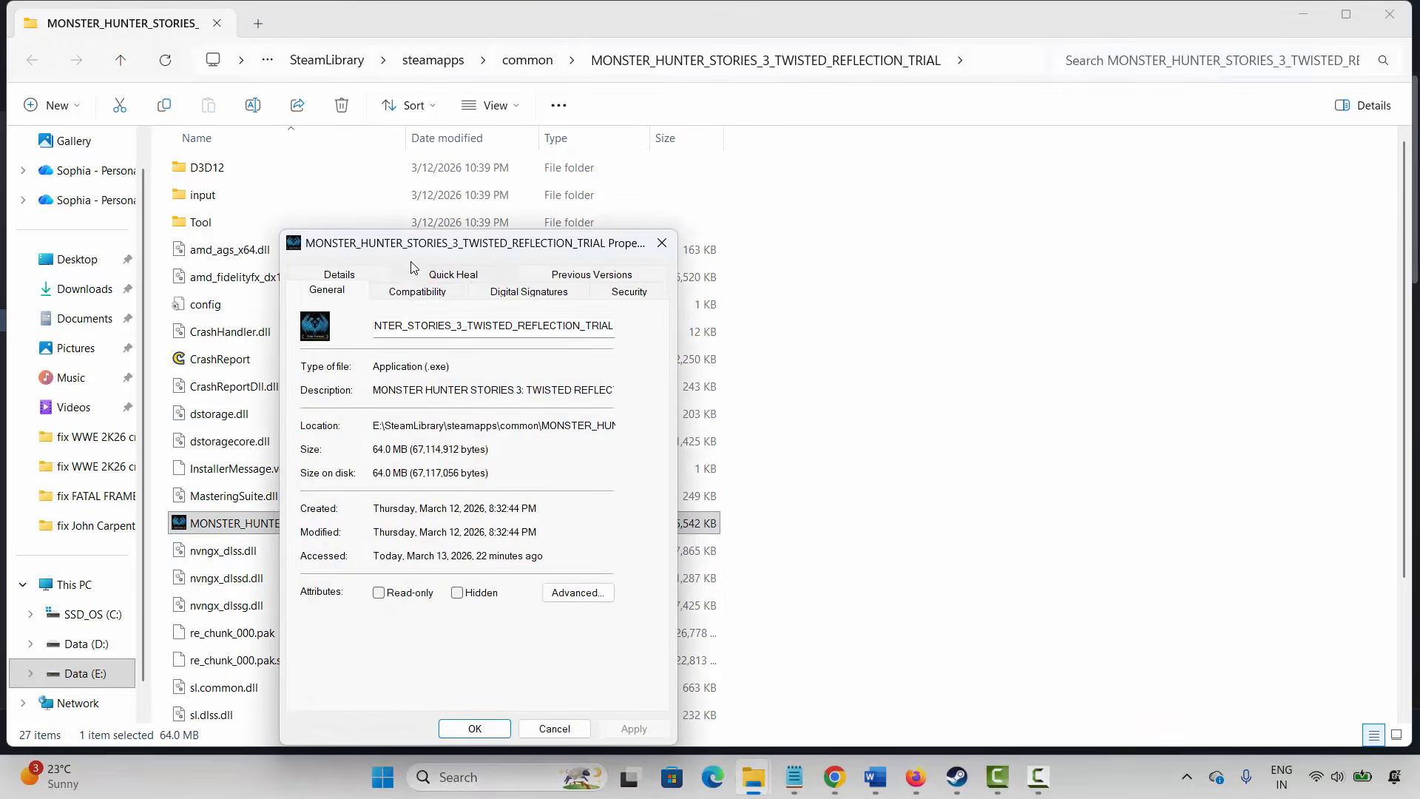
left_click(411, 293)
left_click(320, 584)
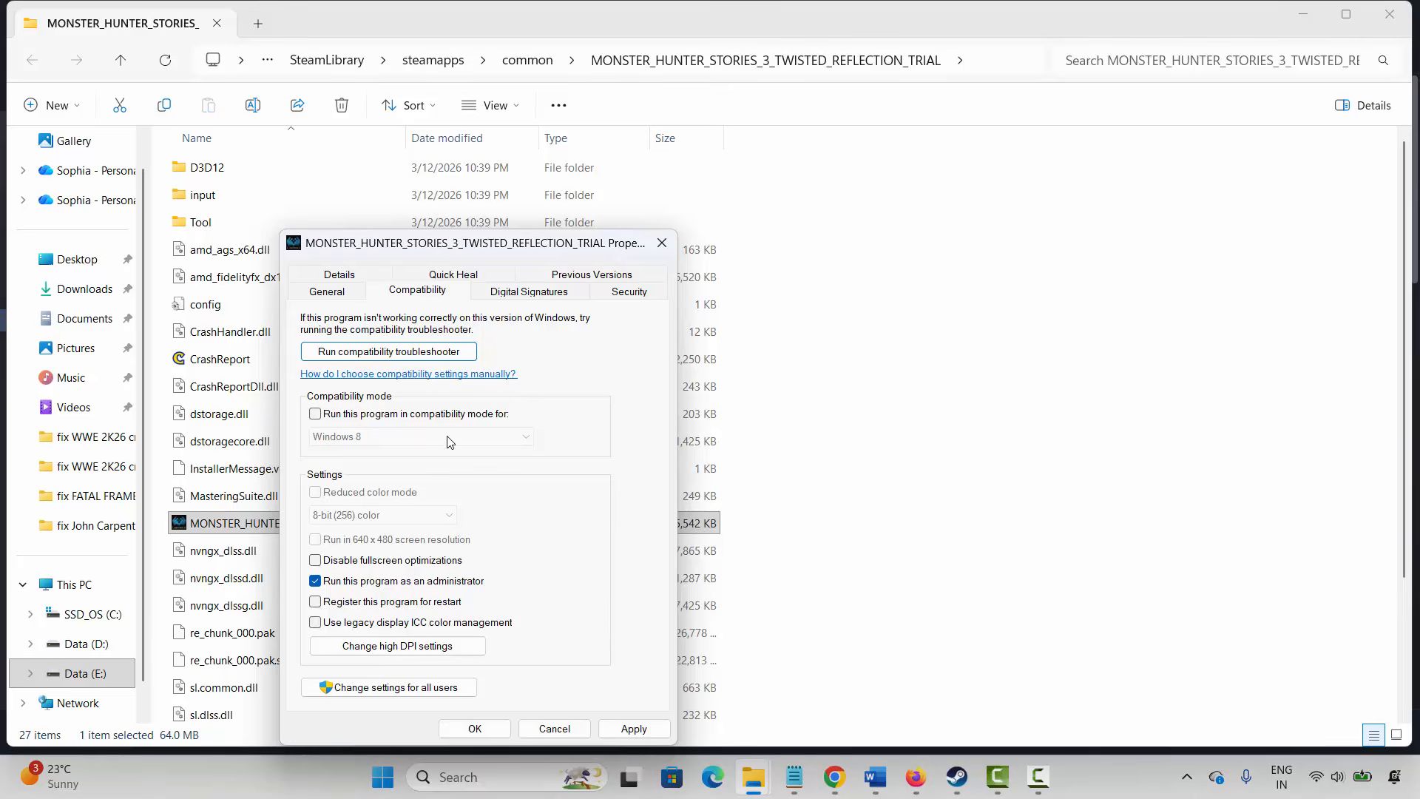
left_click(432, 416)
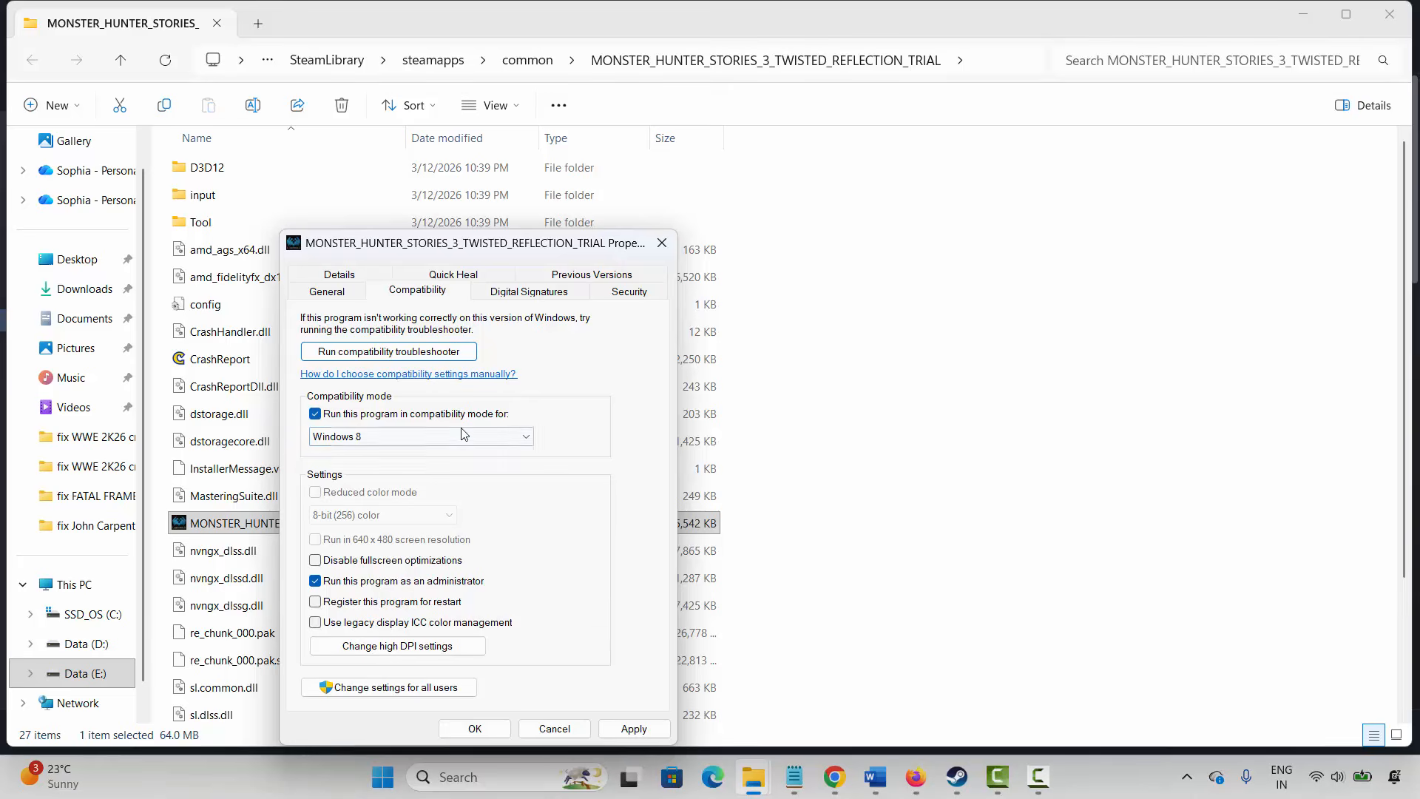
left_click(517, 442)
left_click(627, 566)
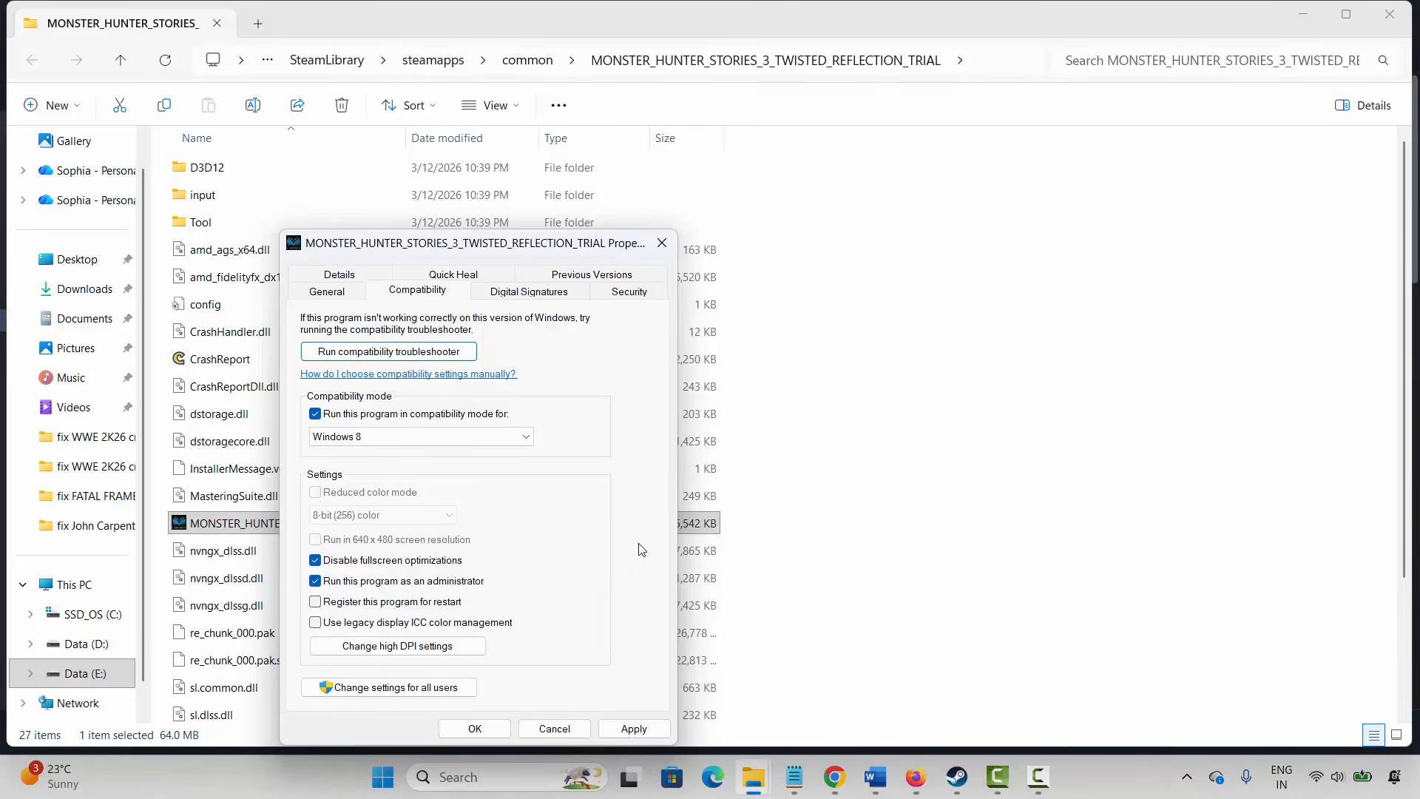
- Clear the compatibility mode, fullscreen optimization and administrator options, apply the change, and close the properties and game folder
left_click(432, 414)
left_click(451, 561)
left_click(465, 581)
left_click(634, 729)
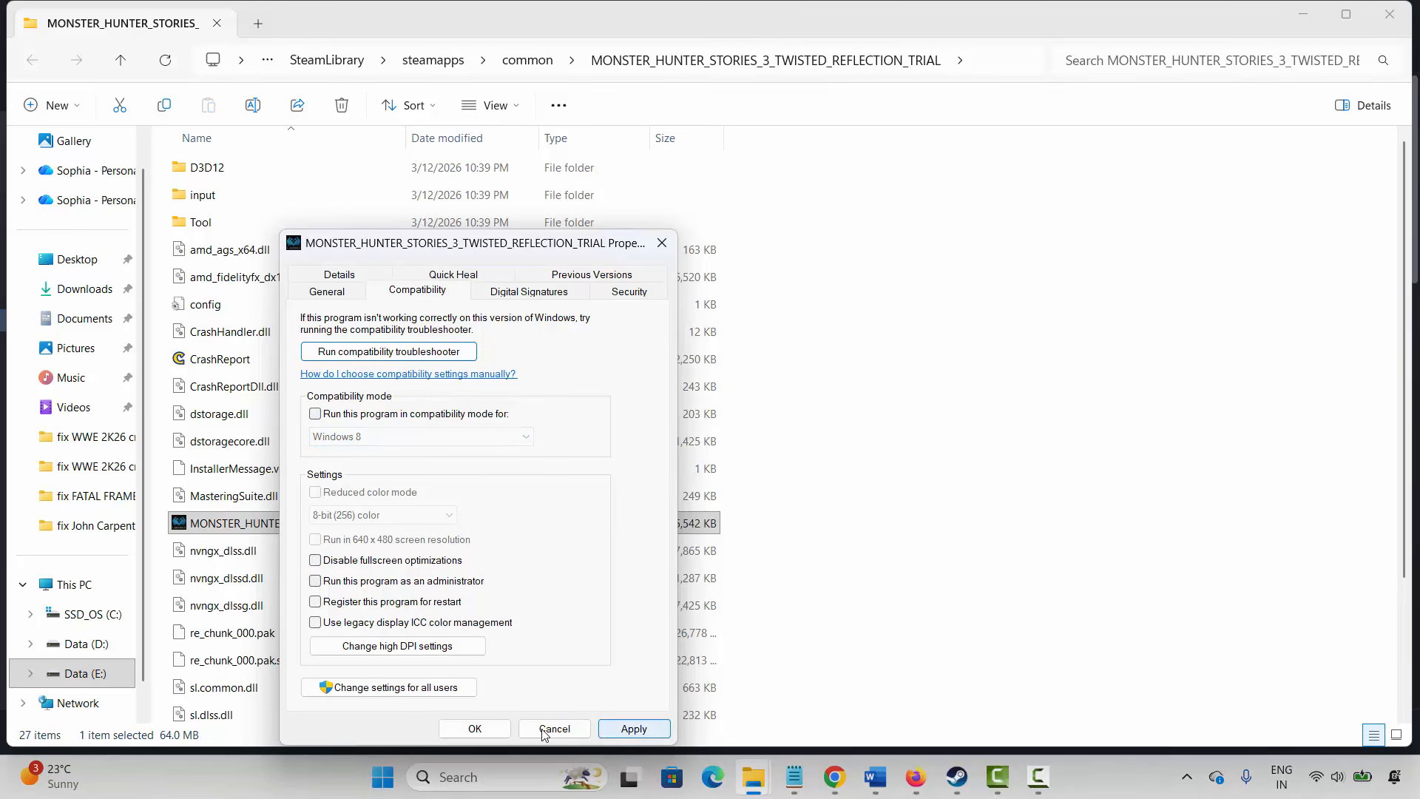
left_click(661, 243)
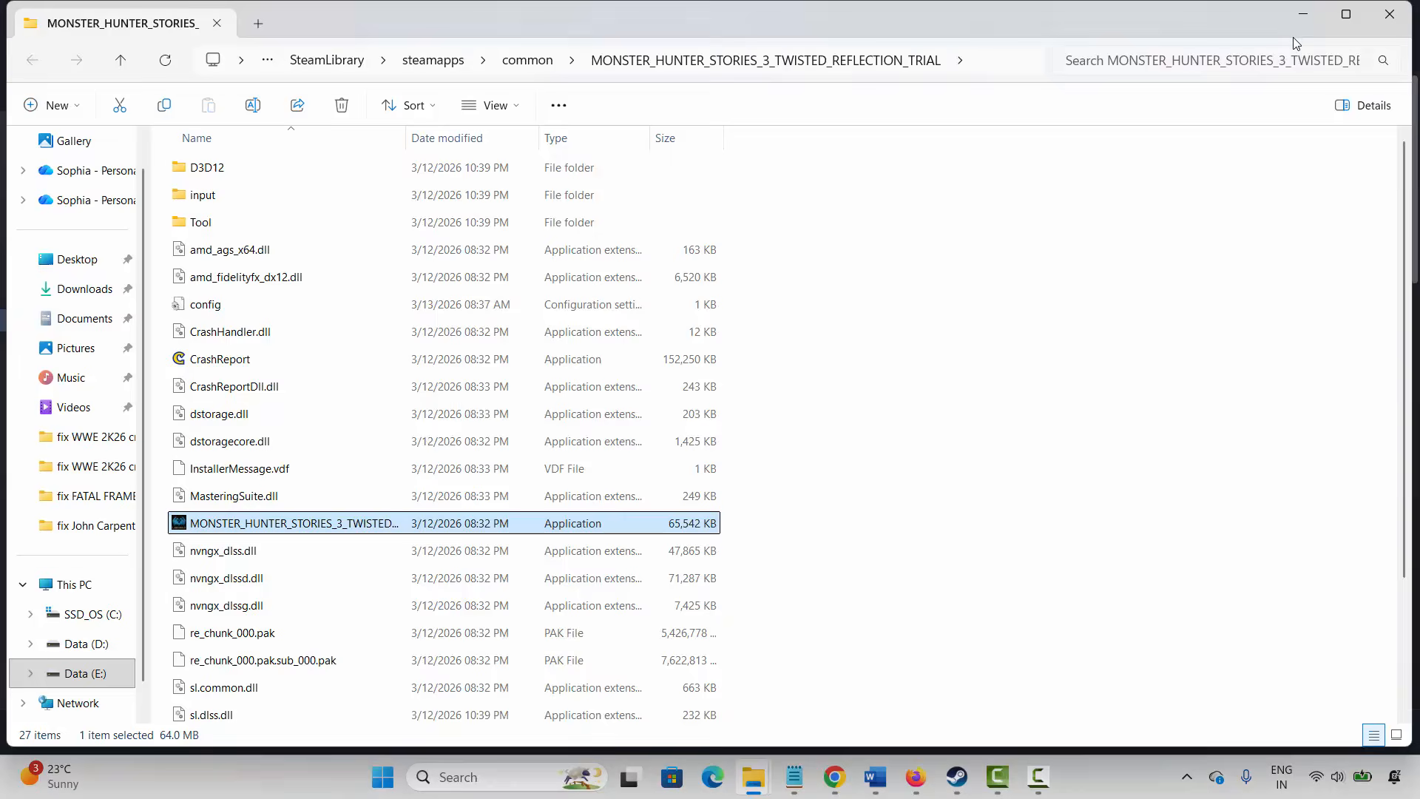
left_click(1390, 14)
- Switch to the Word document and select the heading "Method 4: Modify Launch Options"
left_click(876, 777)
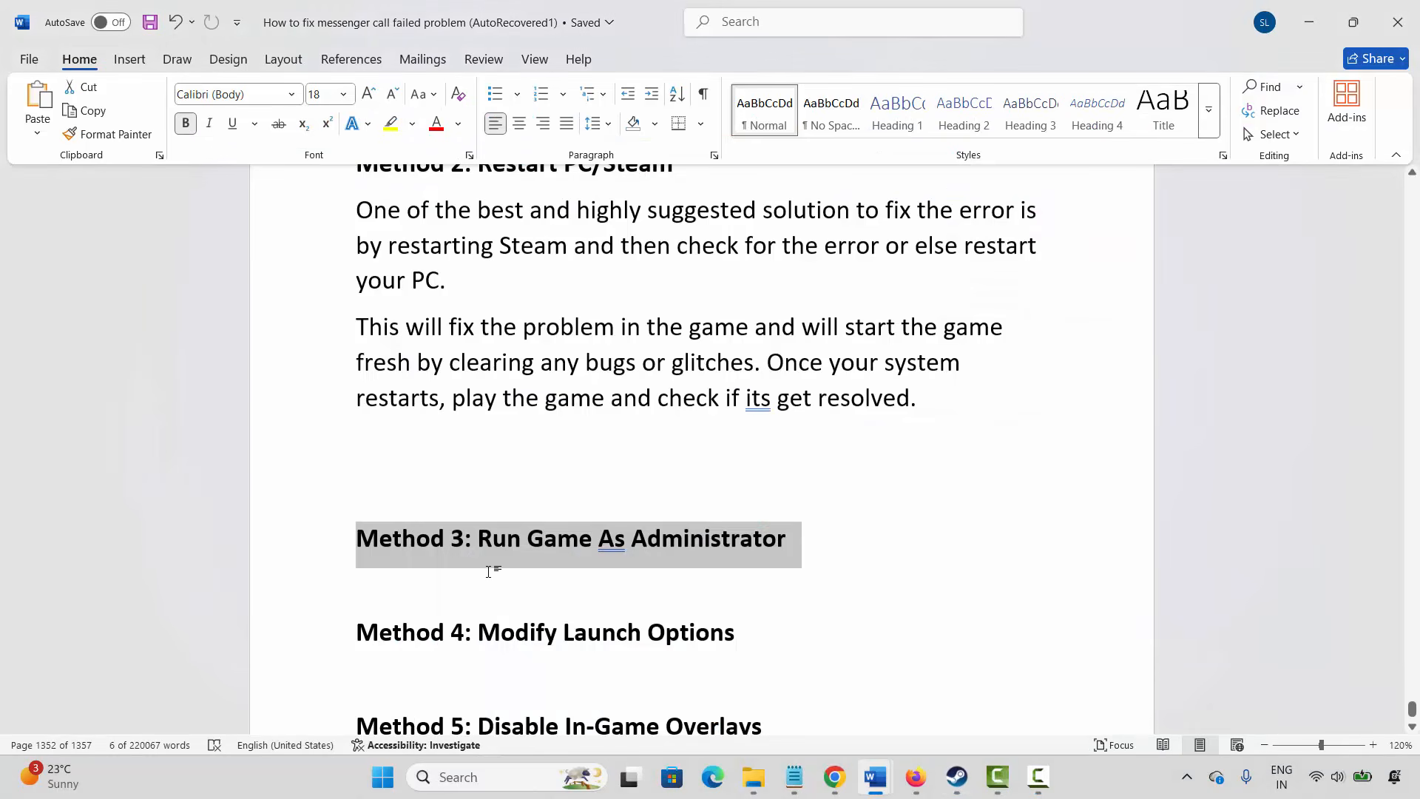
left_click(319, 646)
- In Steam, view the launch options field in the Monster Hunter Stories 3 trial's properties and close the dialog
left_click(958, 777)
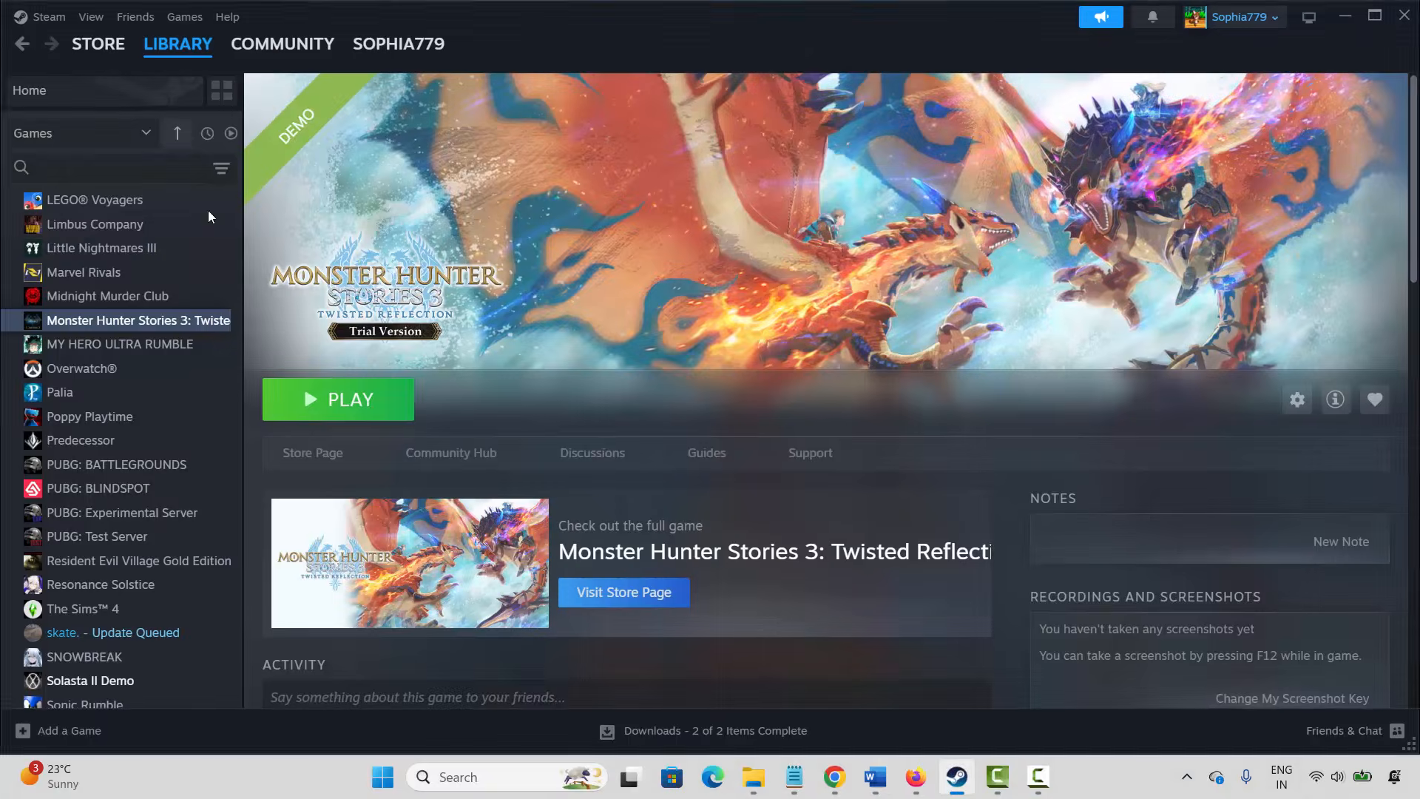
right_click(164, 321)
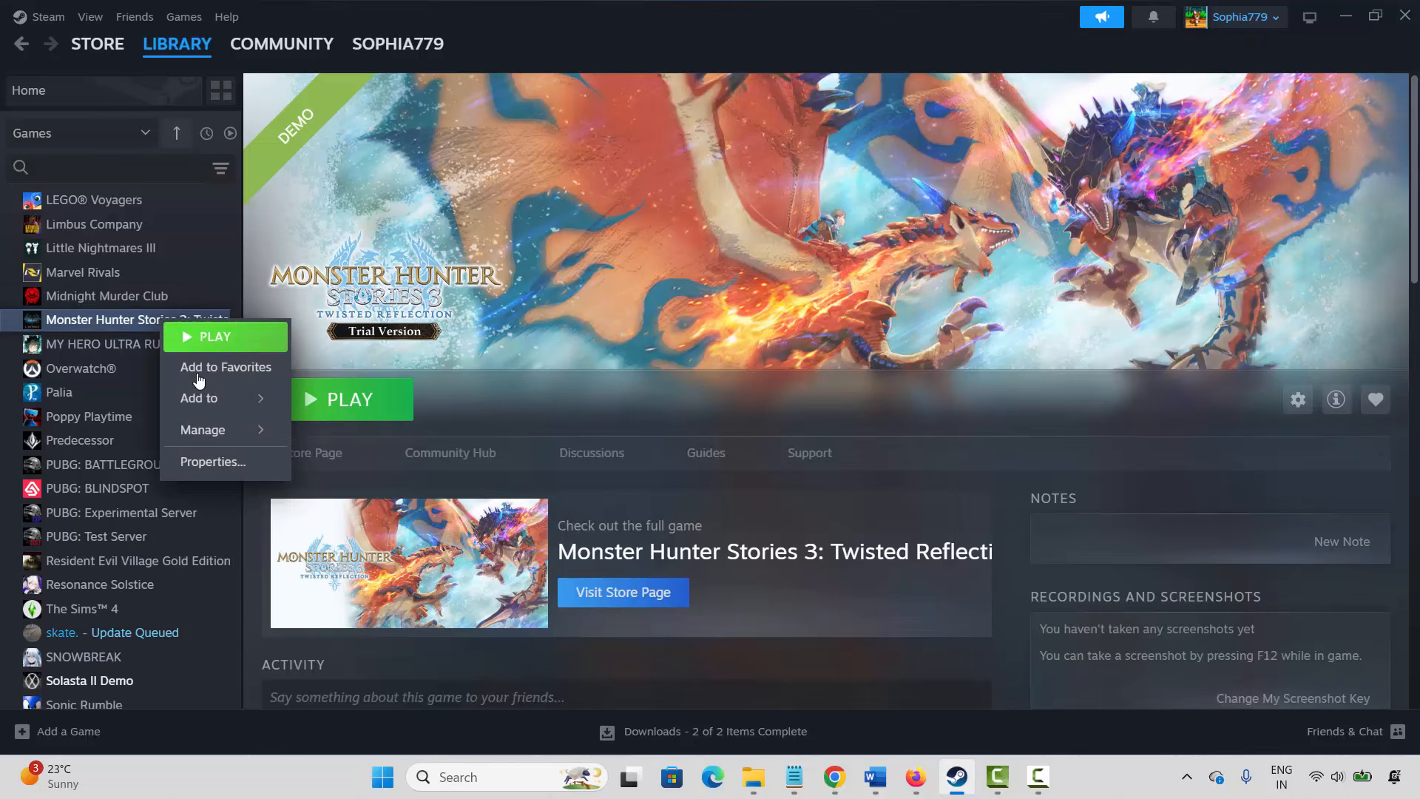
left_click(242, 463)
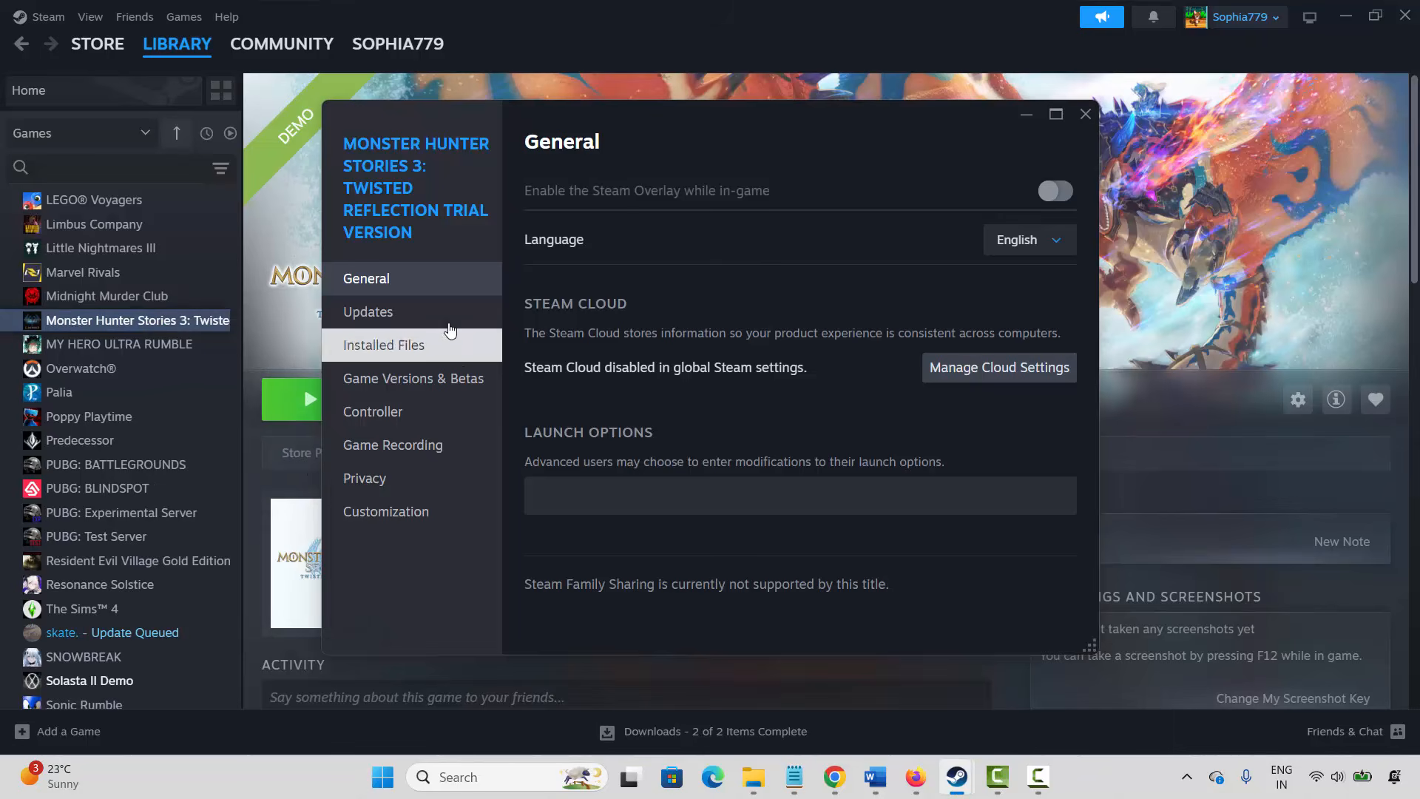
left_click(578, 490)
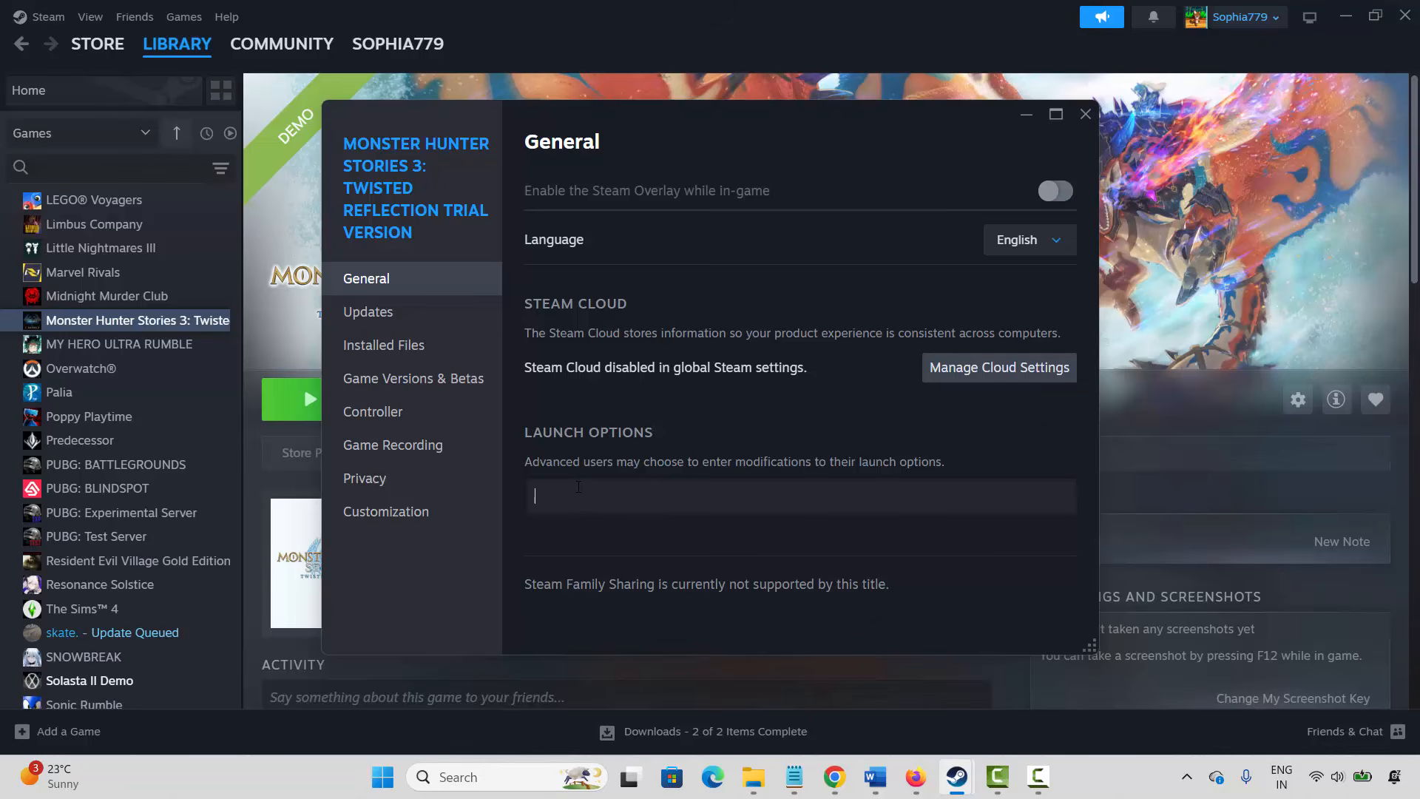
left_click(1082, 112)
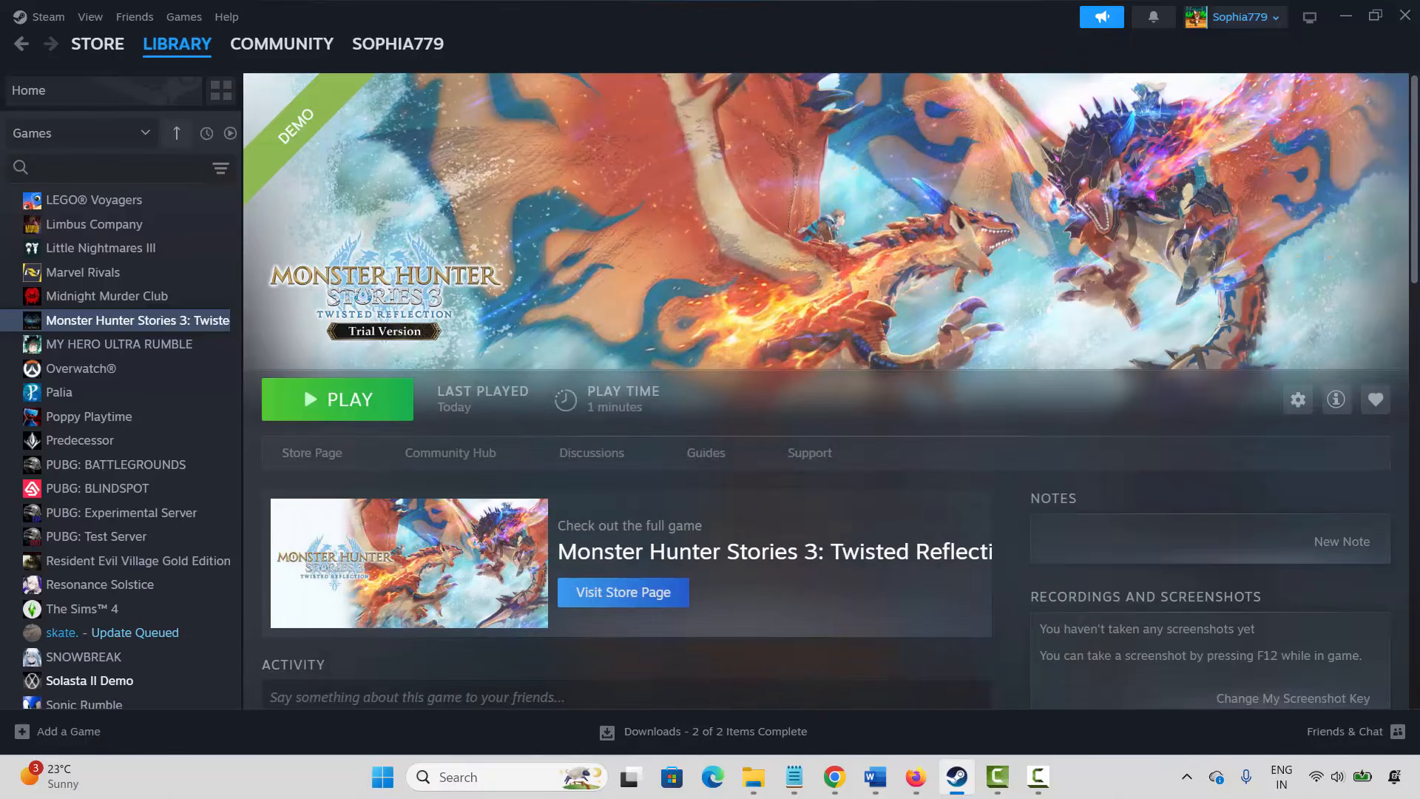
- Switch to the Word document and read the Steam overlay instructions under "Method 5: Disable In-Game Overlays"
left_click(962, 775)
left_click(327, 528)
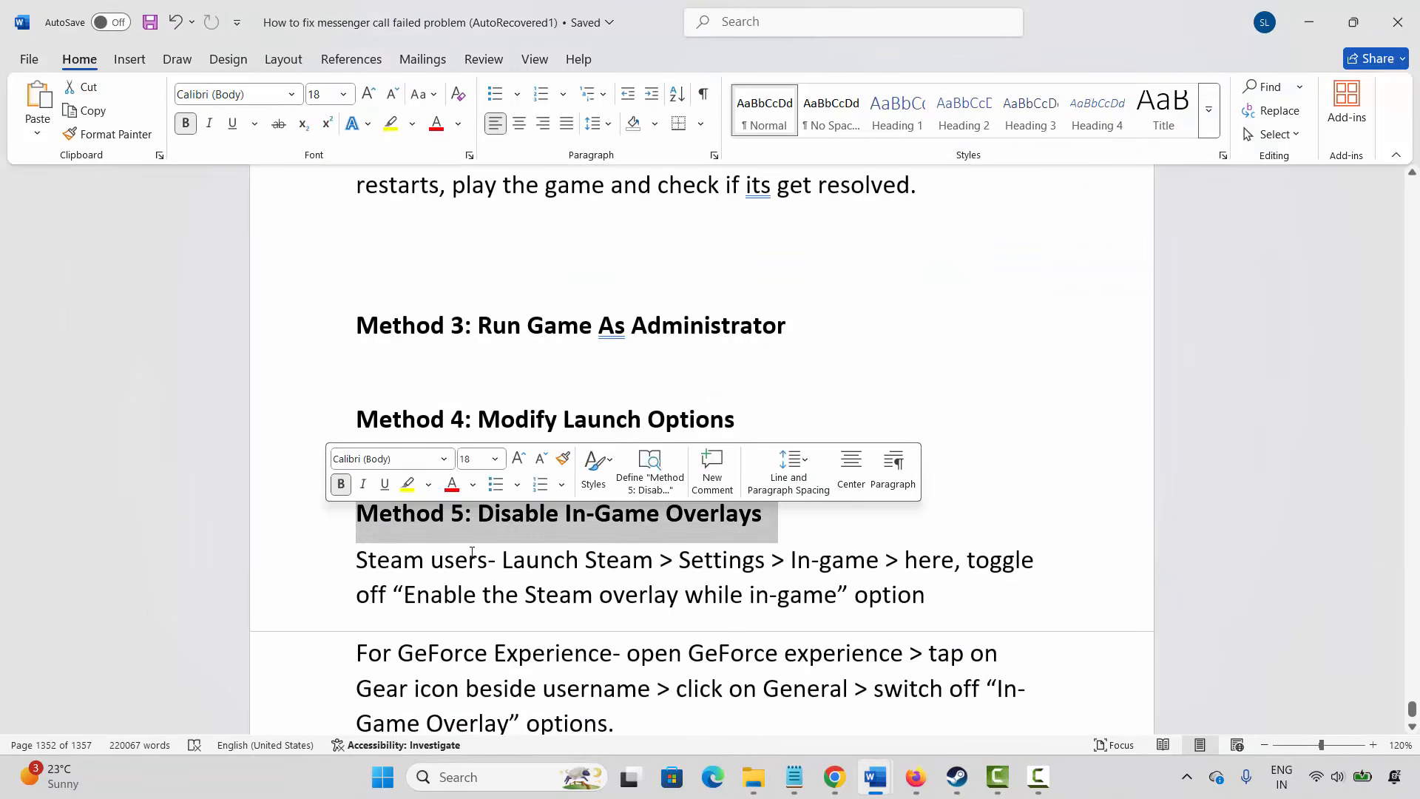
left_click(526, 562)
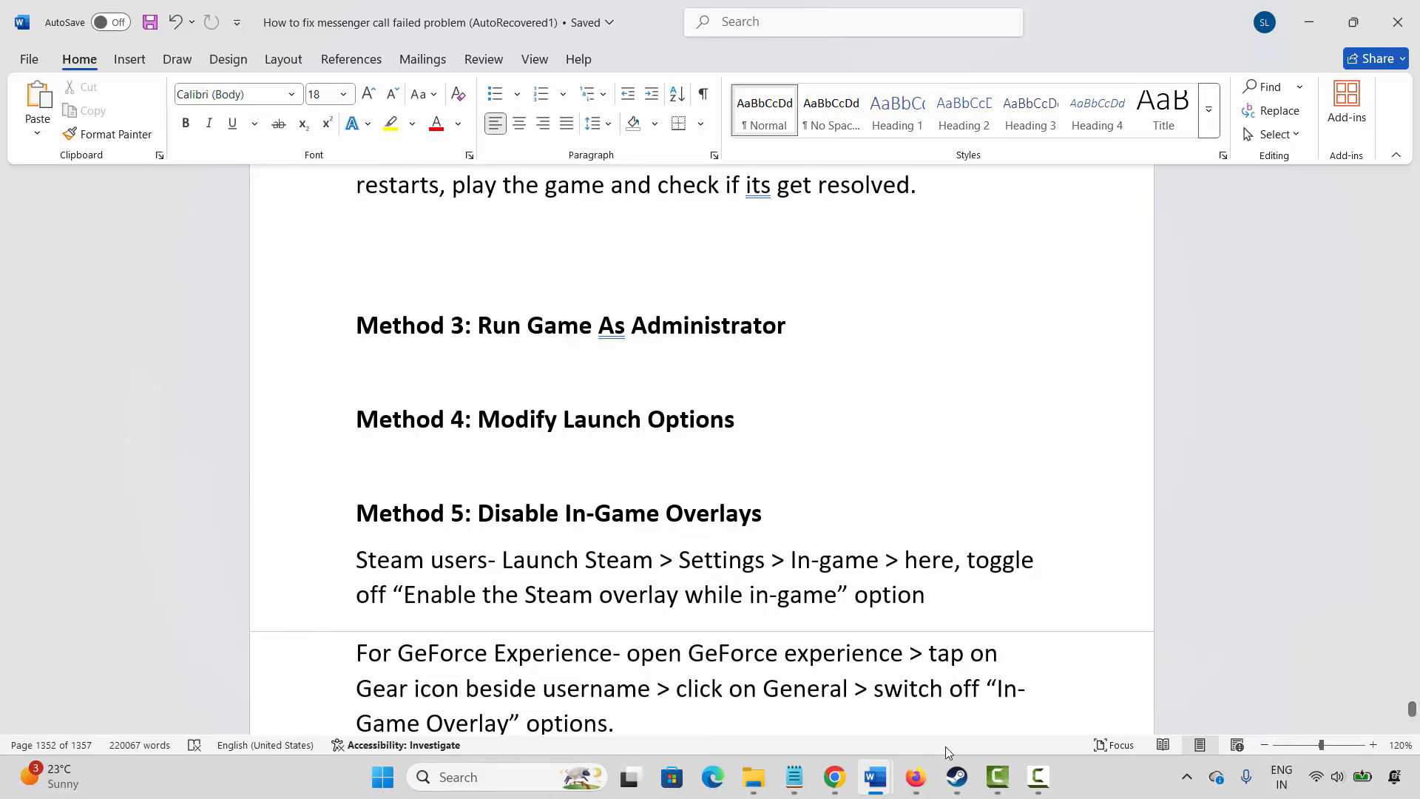
- Check the "Enable the Steam Overlay while in-game" option in Steam's In Game settings and close the settings
left_click(957, 777)
left_click(46, 17)
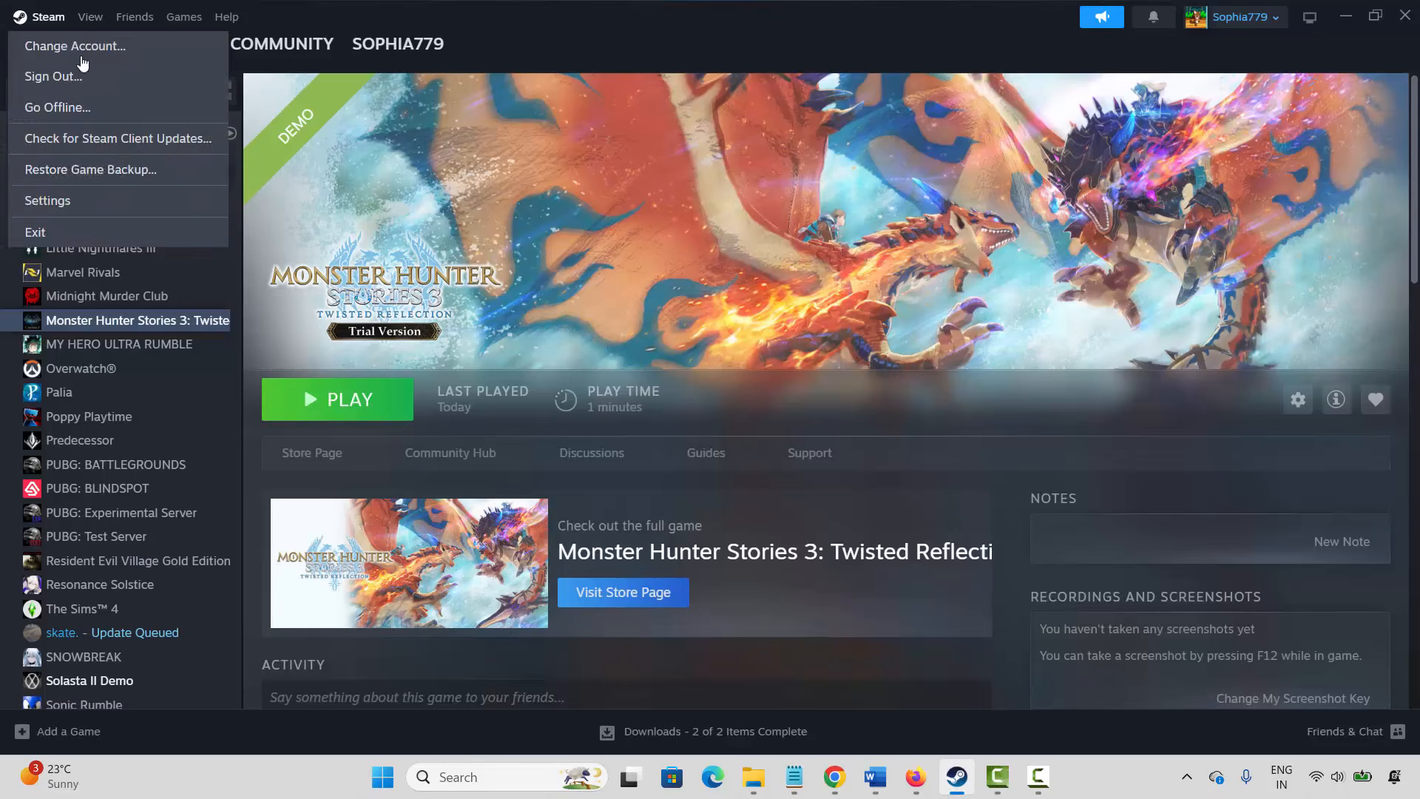
left_click(94, 201)
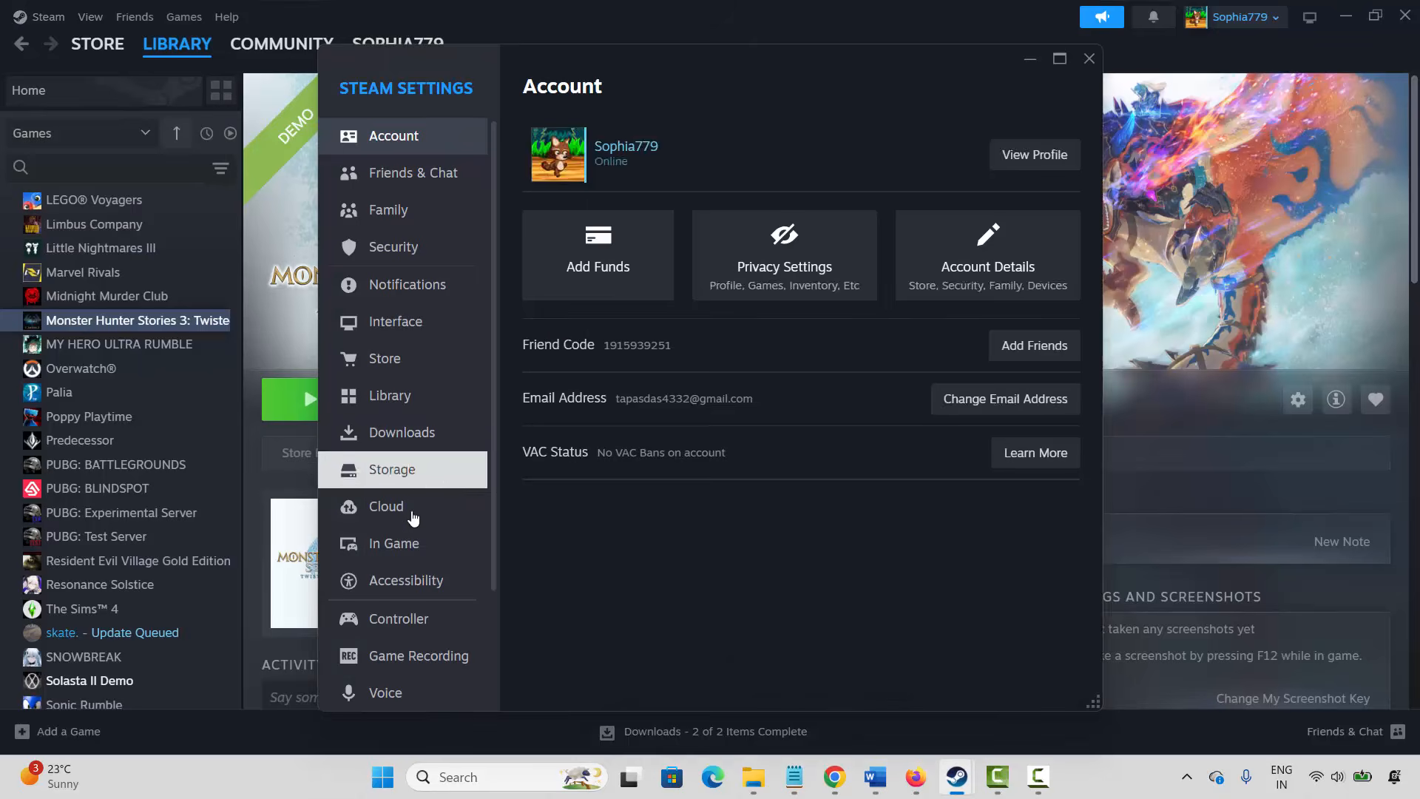
left_click(411, 544)
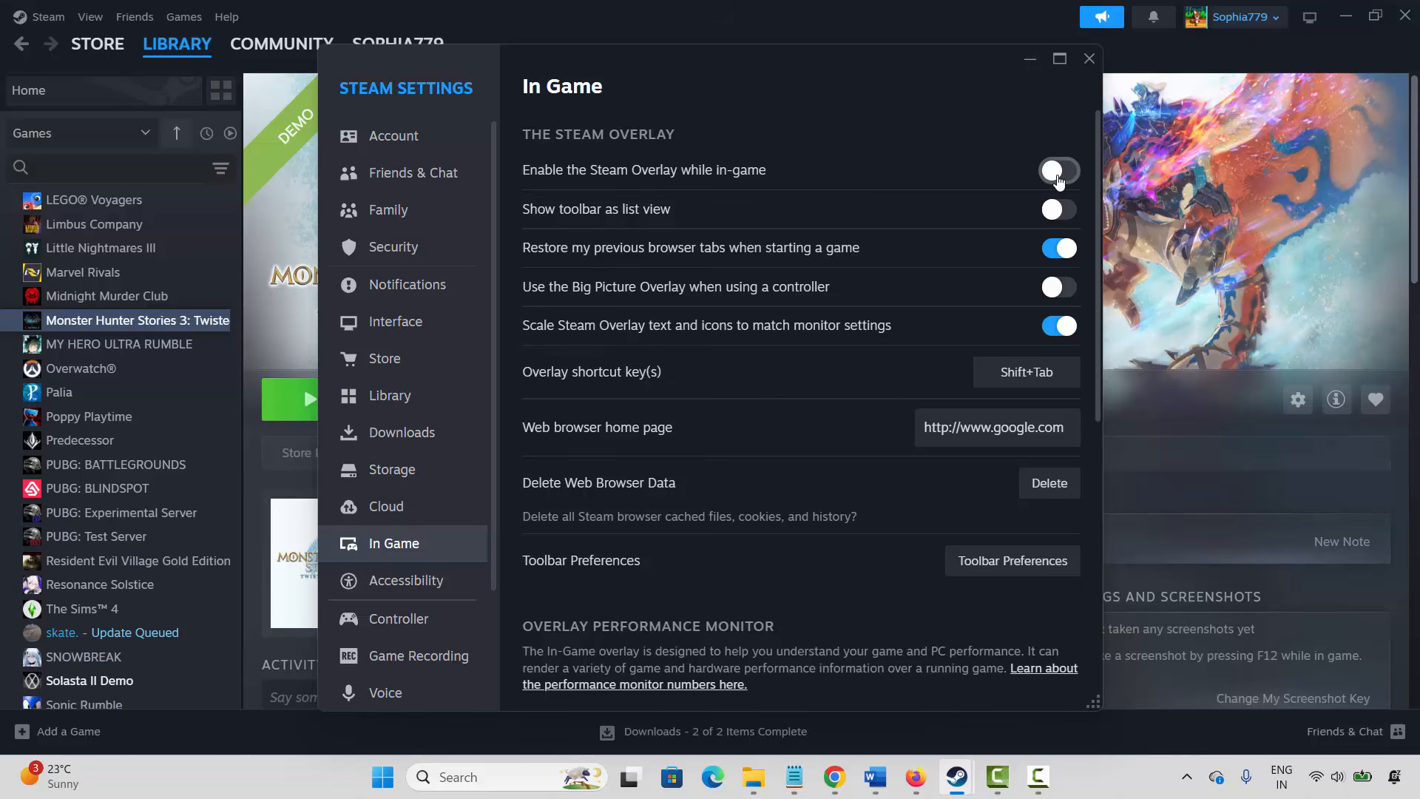
left_click(1089, 60)
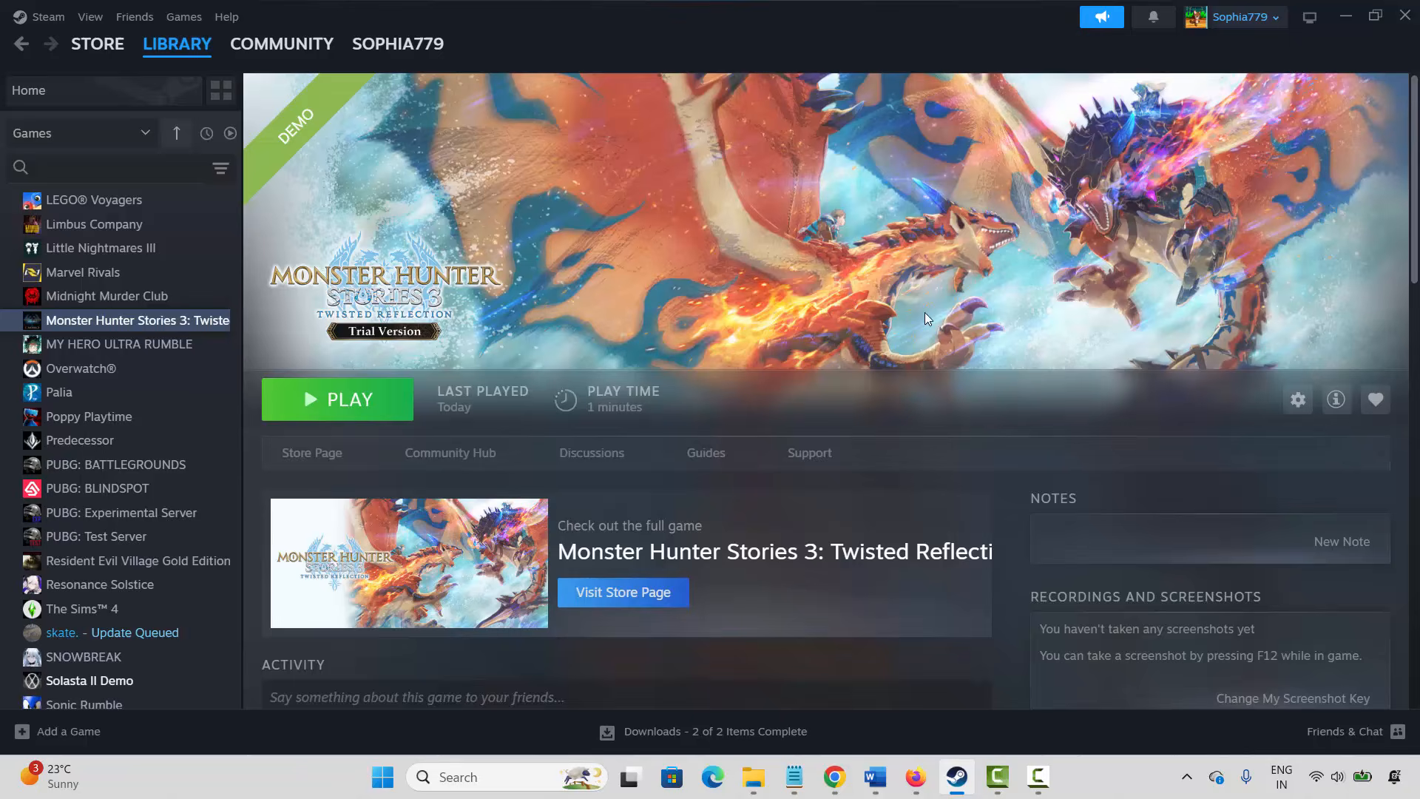
- Return to the Word document and select "For GeForce Experience" in the Method 5 overlay instructions
left_click(954, 775)
left_click_drag(356, 653, 612, 654)
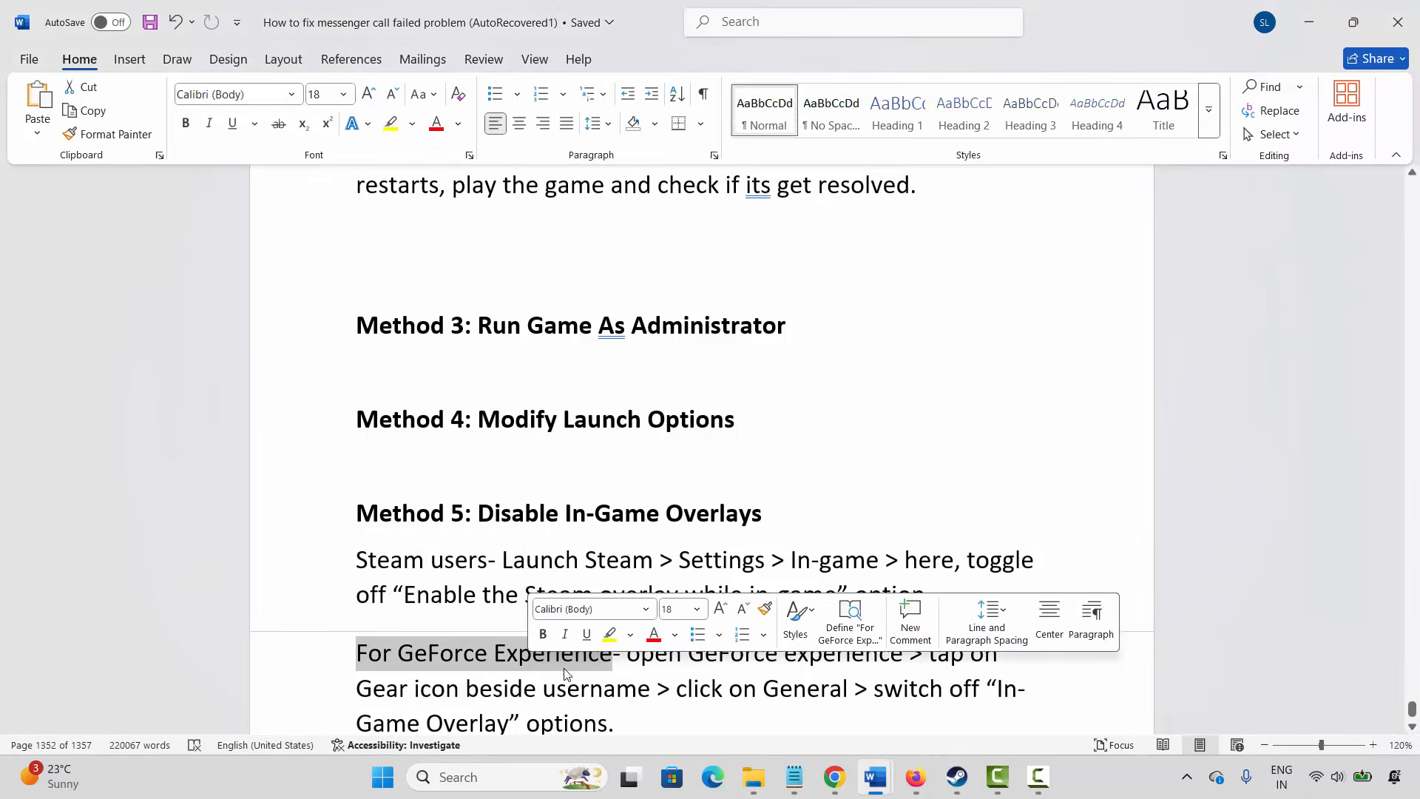
- Read the GeForce Experience overlay instructions under Method 5, selecting "Gear icon beside username", and view the In-Game Overlay screenshot
scroll(556, 651, "down", 1)
left_click(557, 635)
left_click_drag(393, 643, 651, 636)
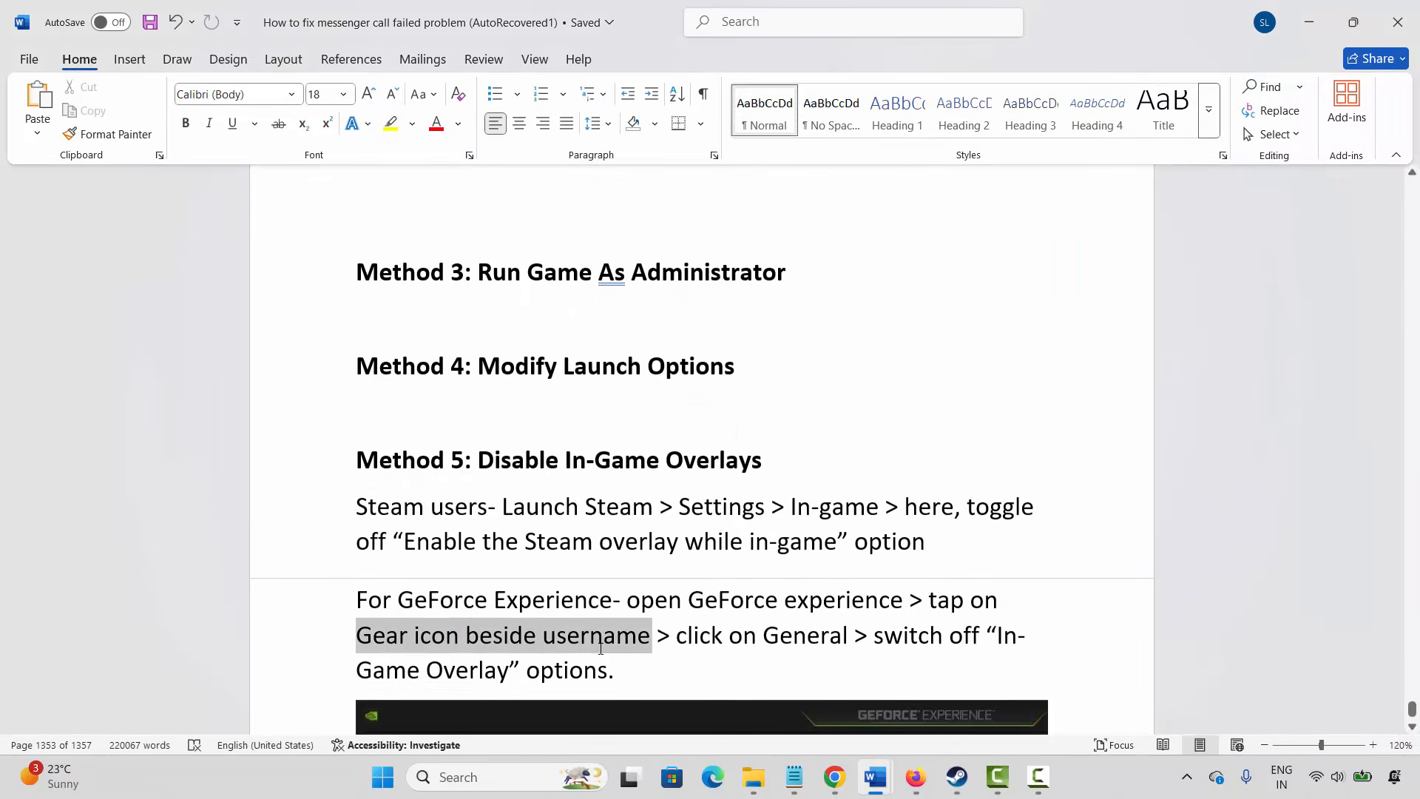
scroll(503, 607, "down", 2)
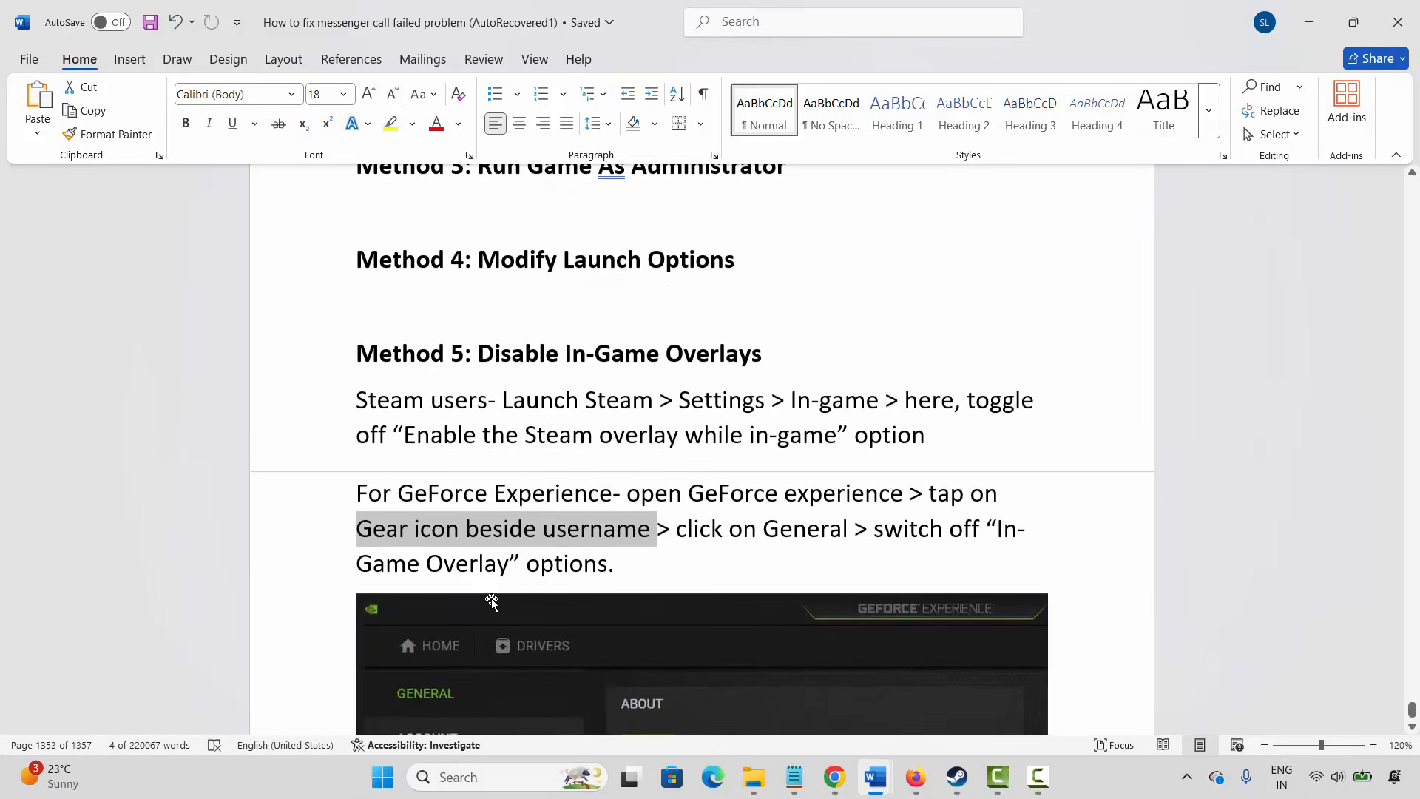
scroll(469, 563, "down", 9)
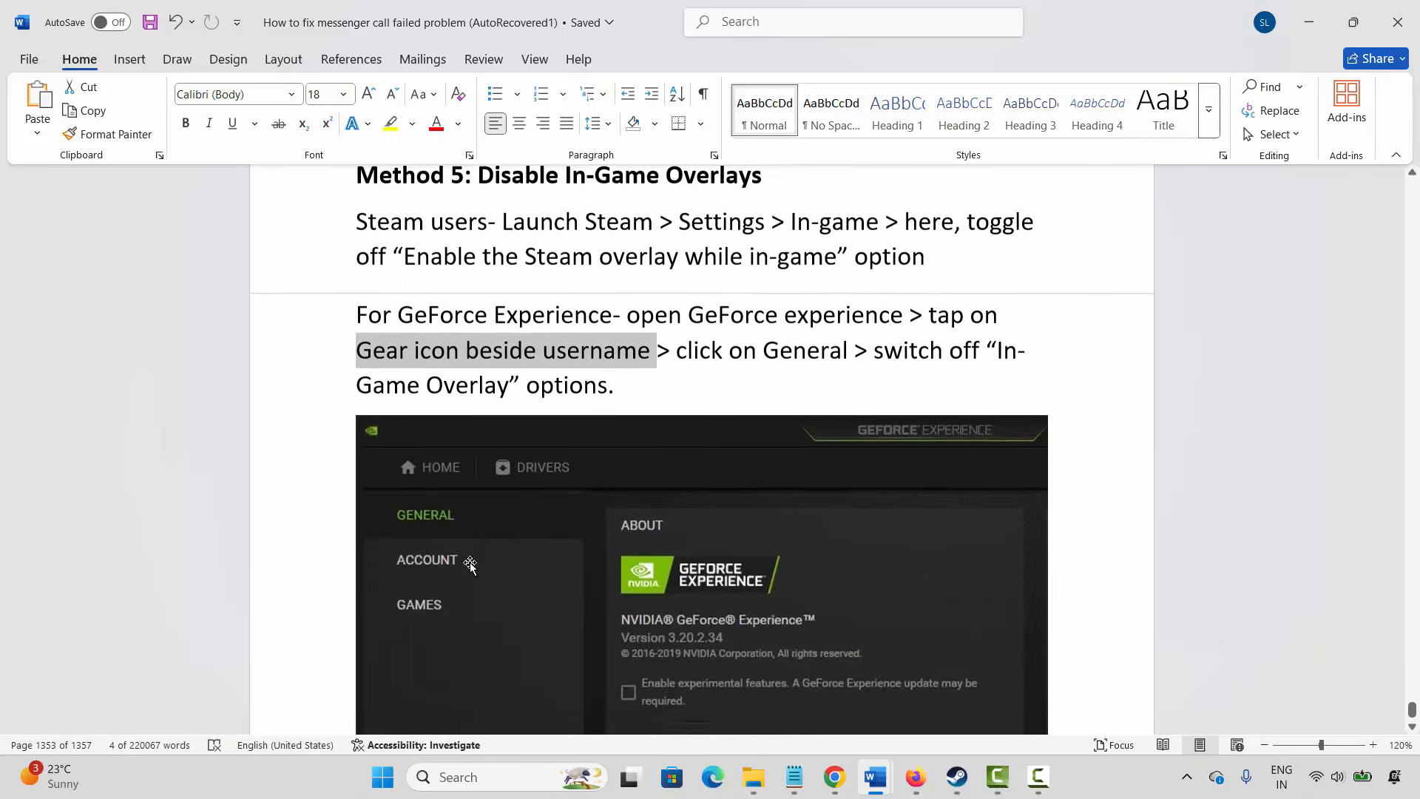
scroll(612, 548, "down", 5)
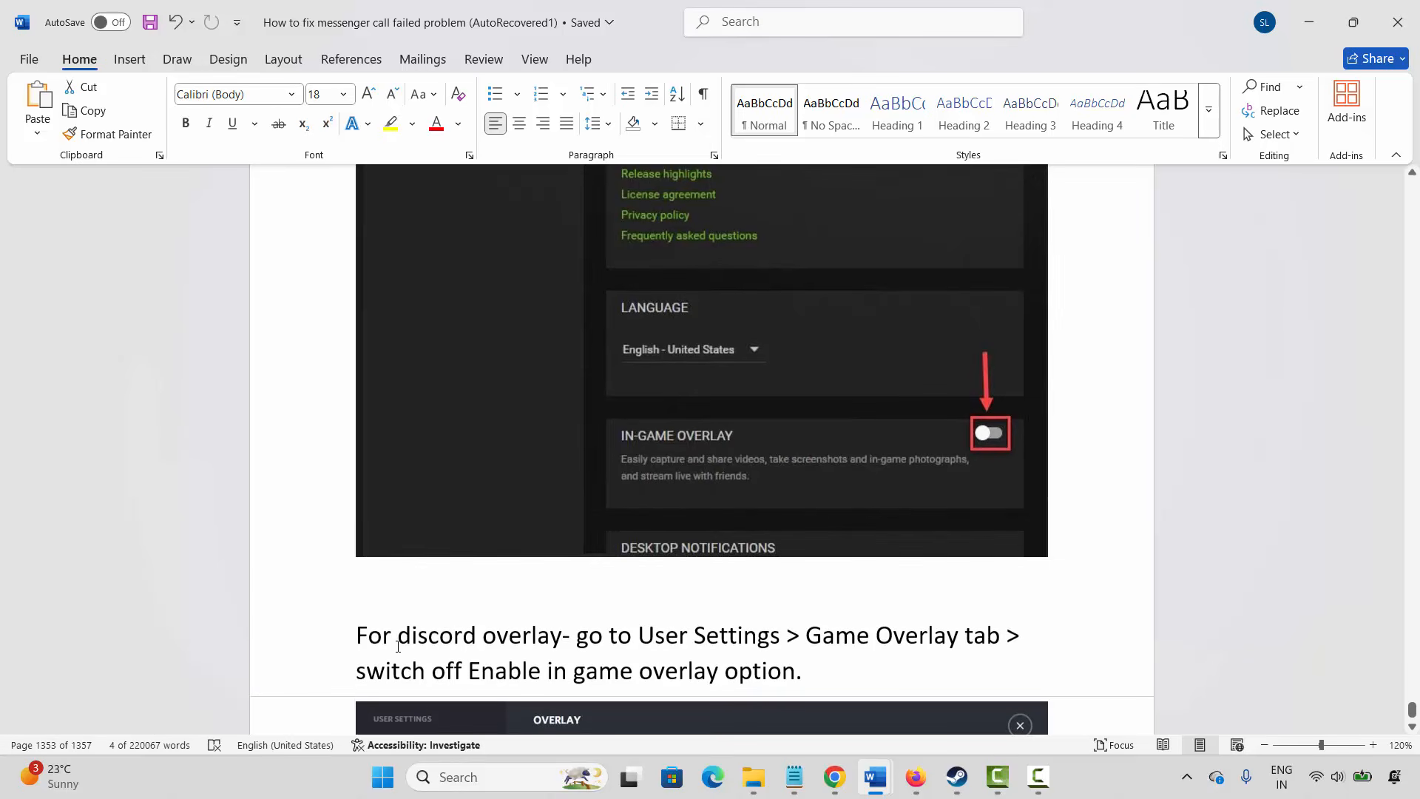
- Select "For discord overlay", review its instructions and screenshot, and continue to the Method 6 firewall heading
left_click_drag(357, 636, 562, 636)
scroll(618, 557, "down", 6)
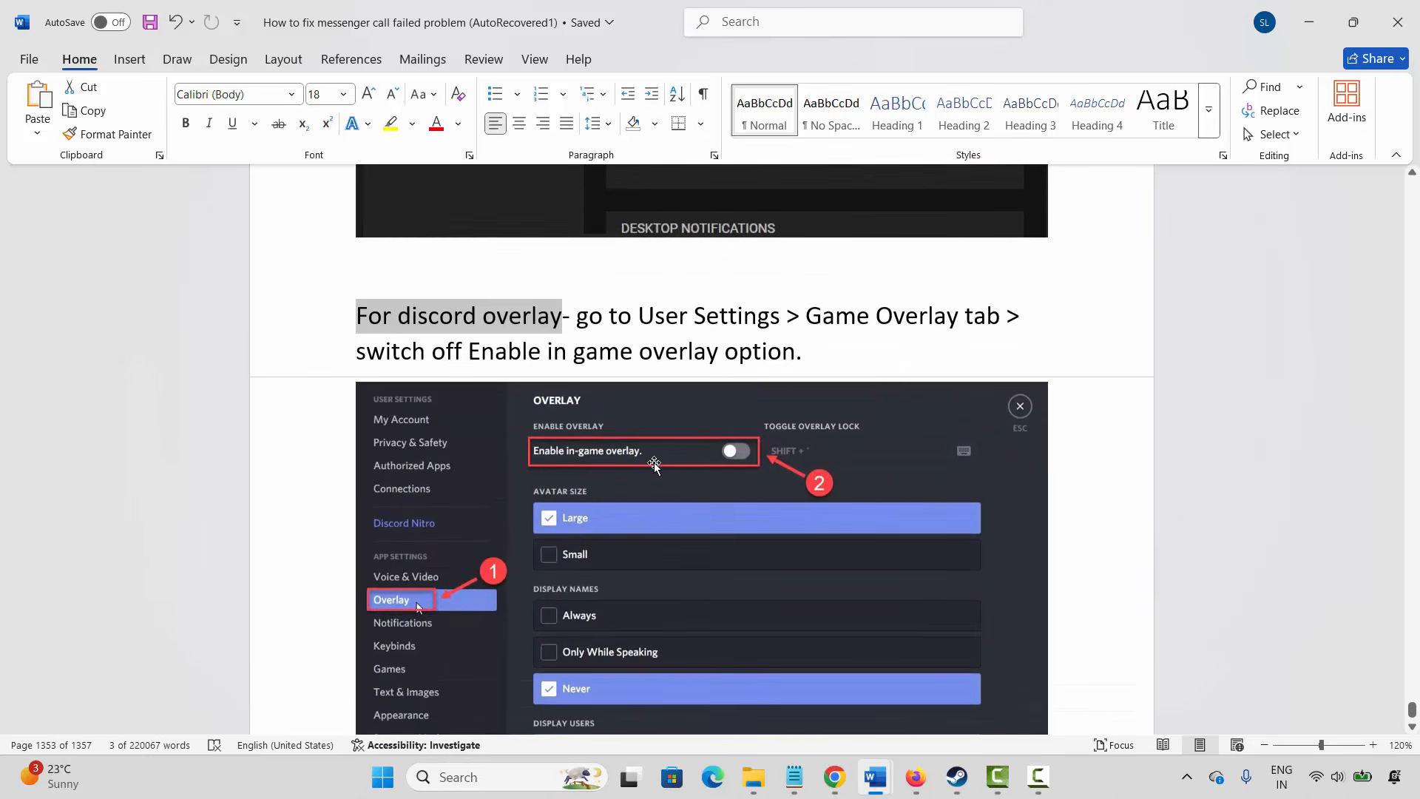
scroll(654, 537, "down", 3)
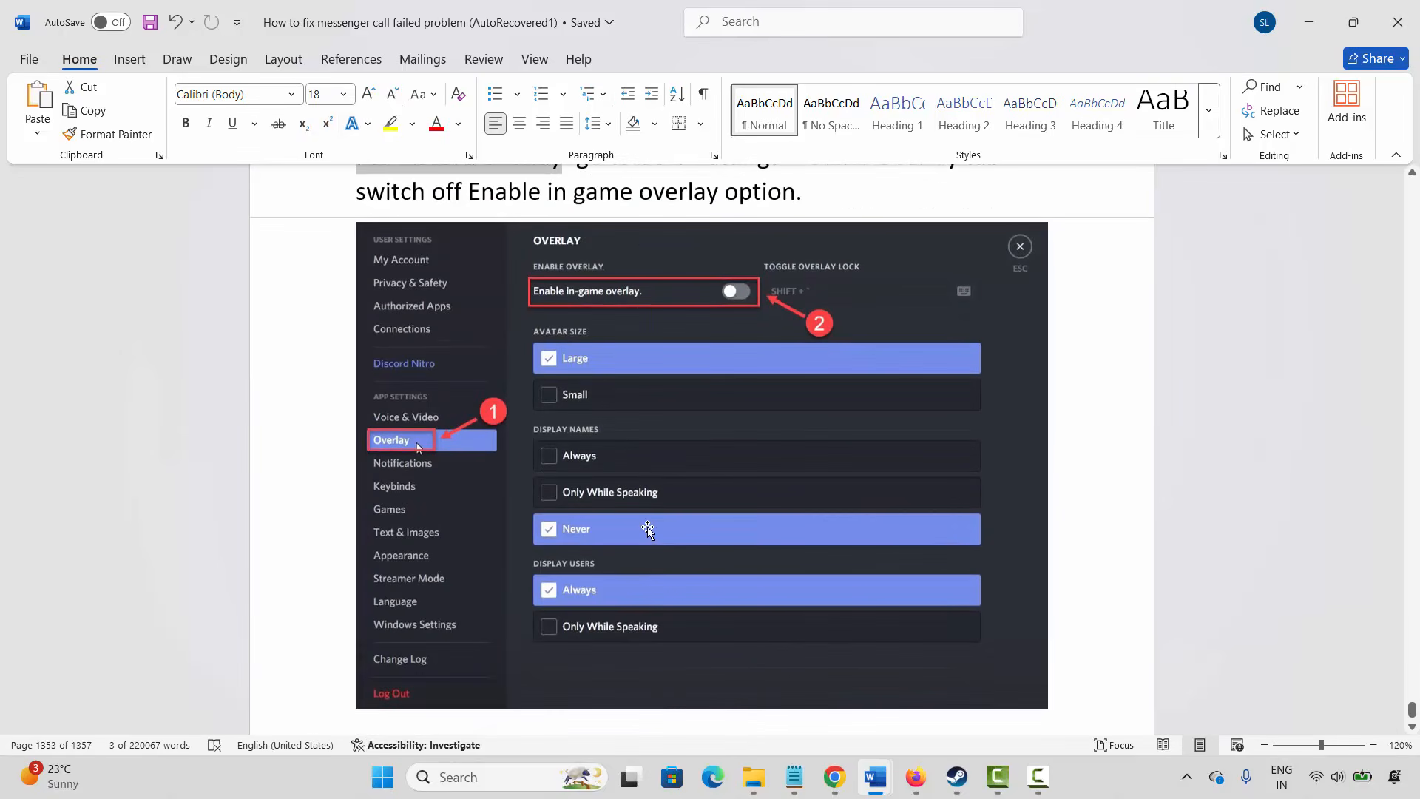
scroll(648, 530, "down", 6)
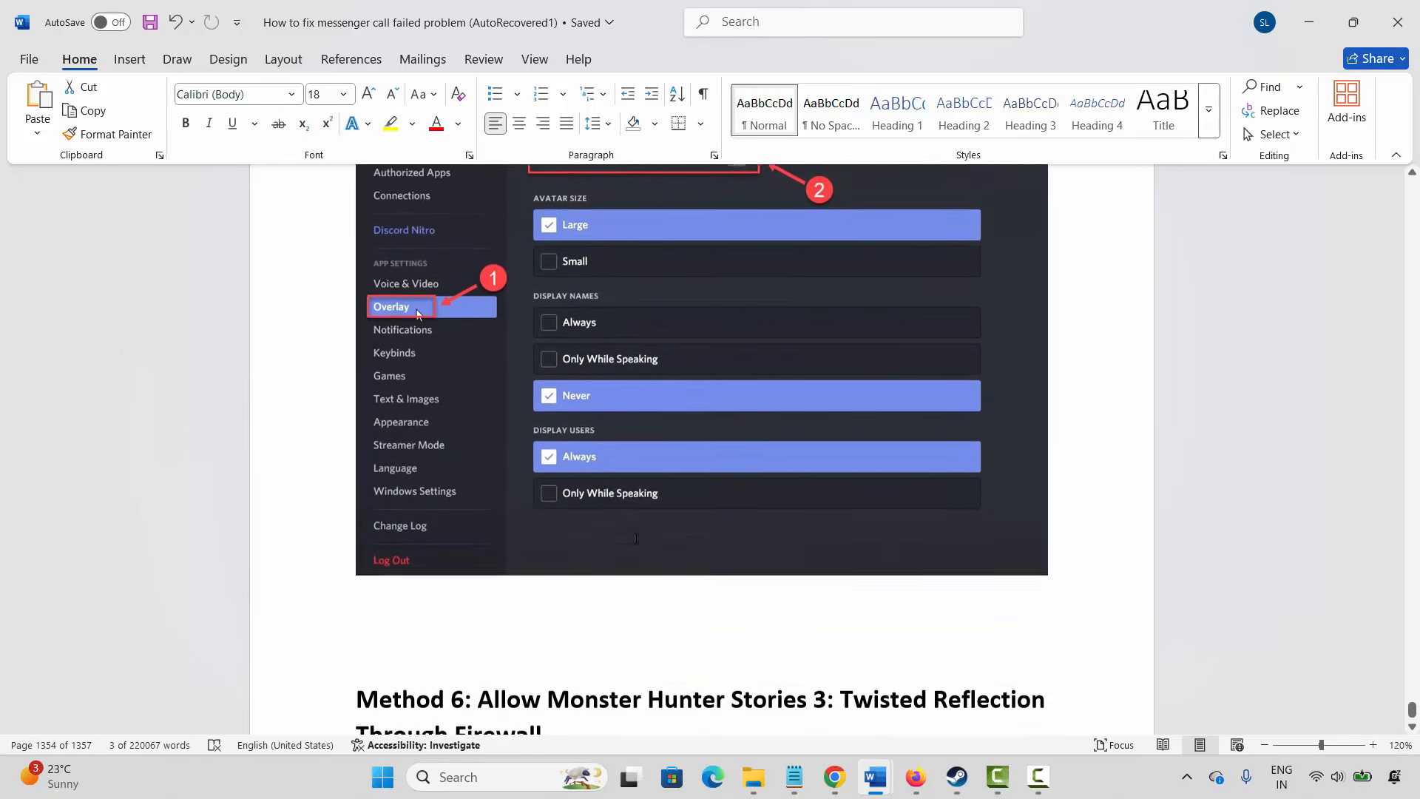
scroll(577, 548, "down", 2)
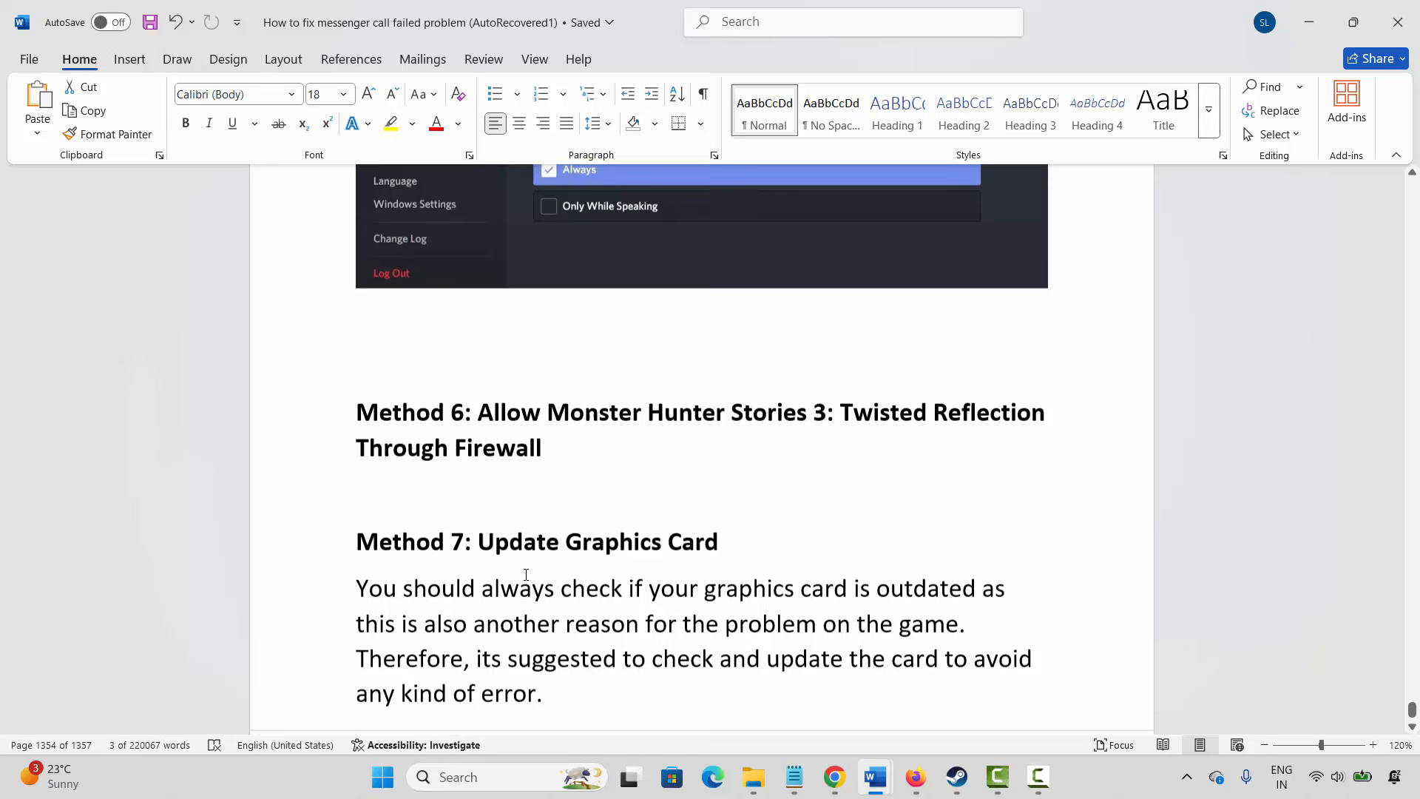
- Search Windows for "windows" and open Windows Security
left_click(474, 791)
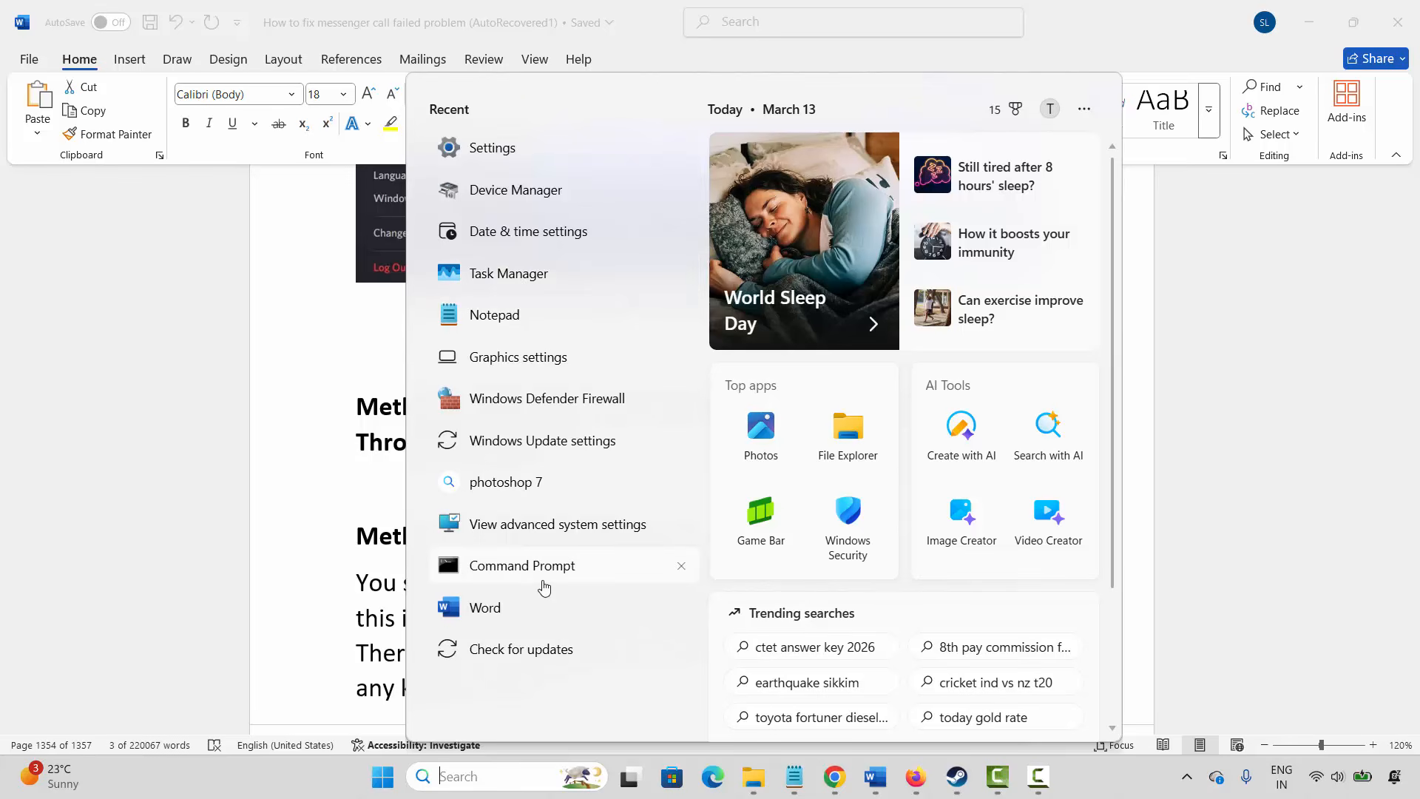
type("wi")
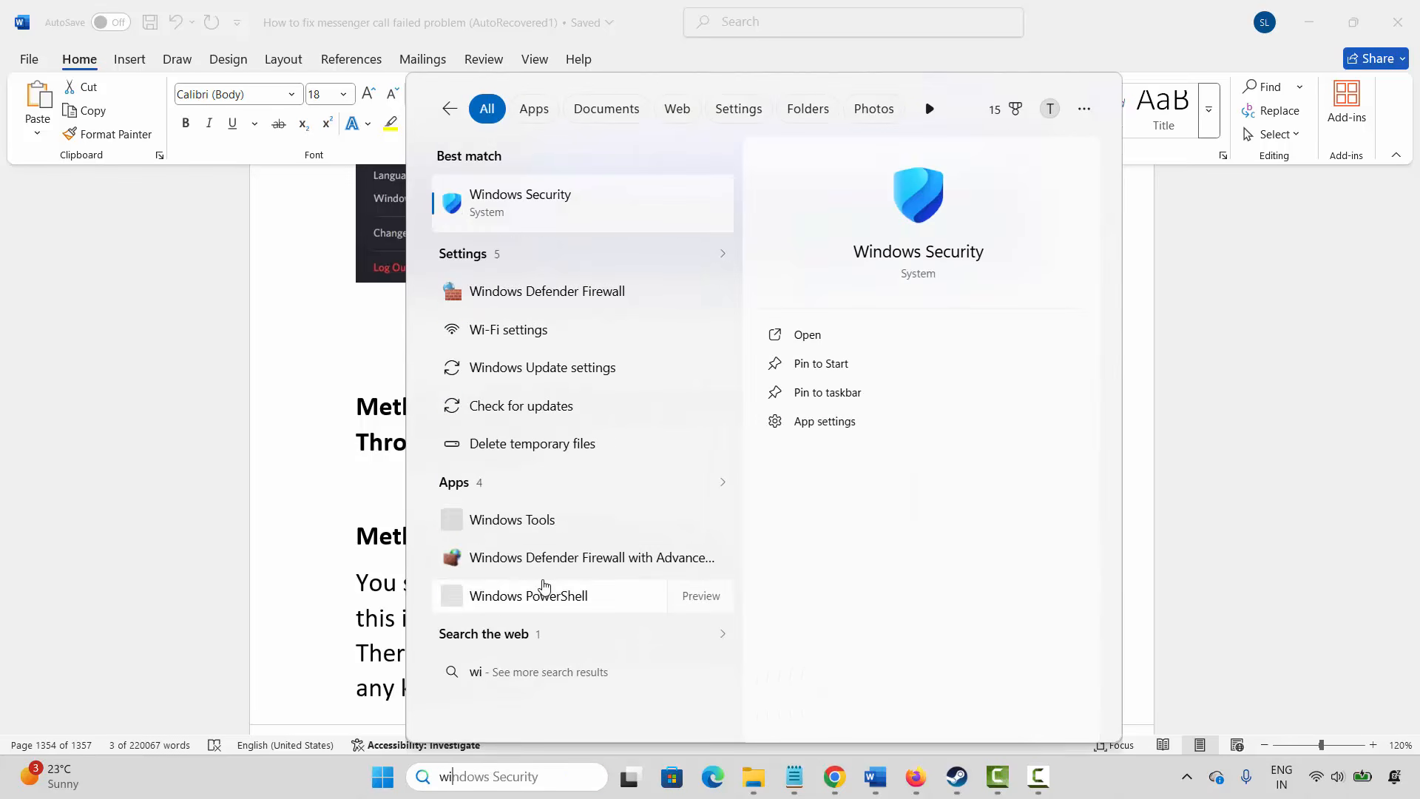
type("ndow")
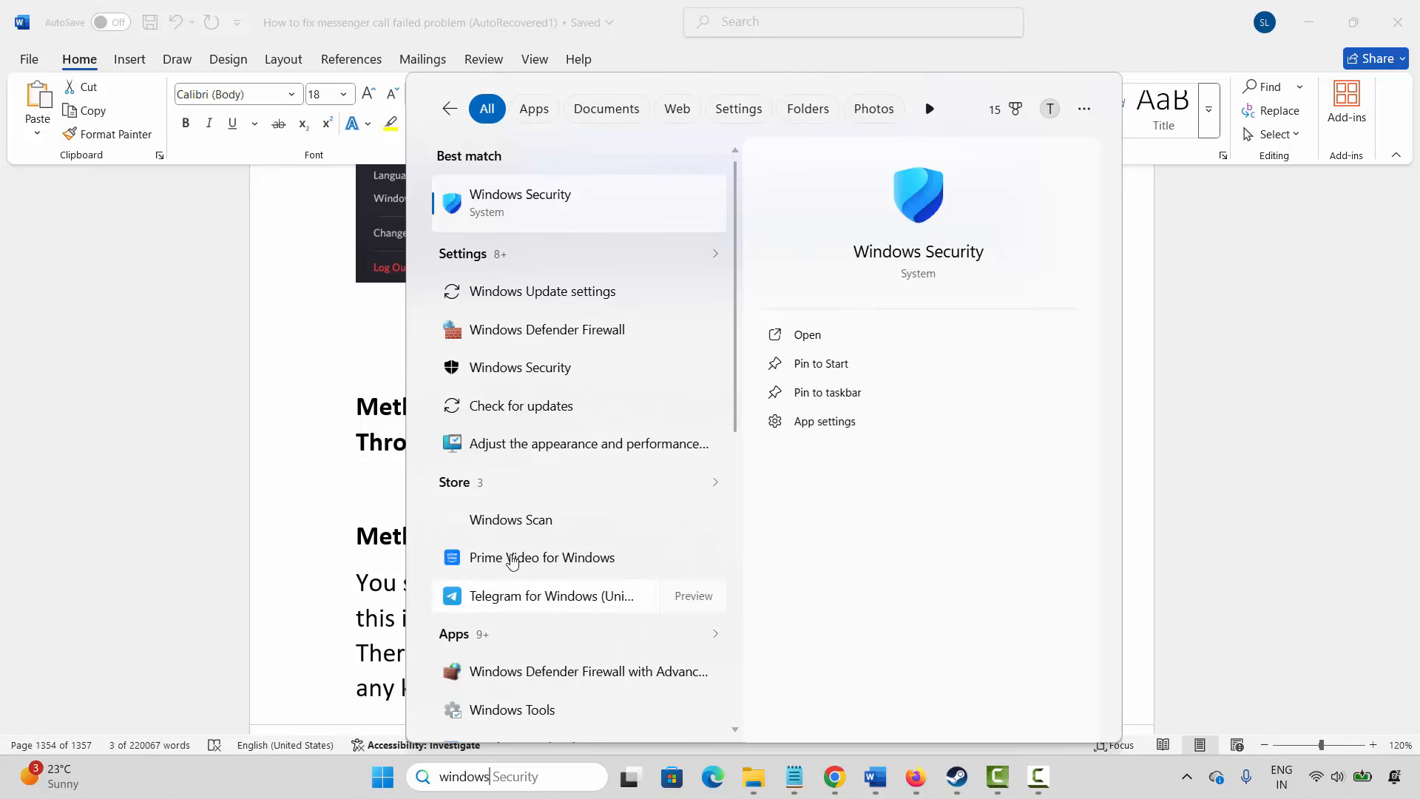
type("s")
left_click(538, 200)
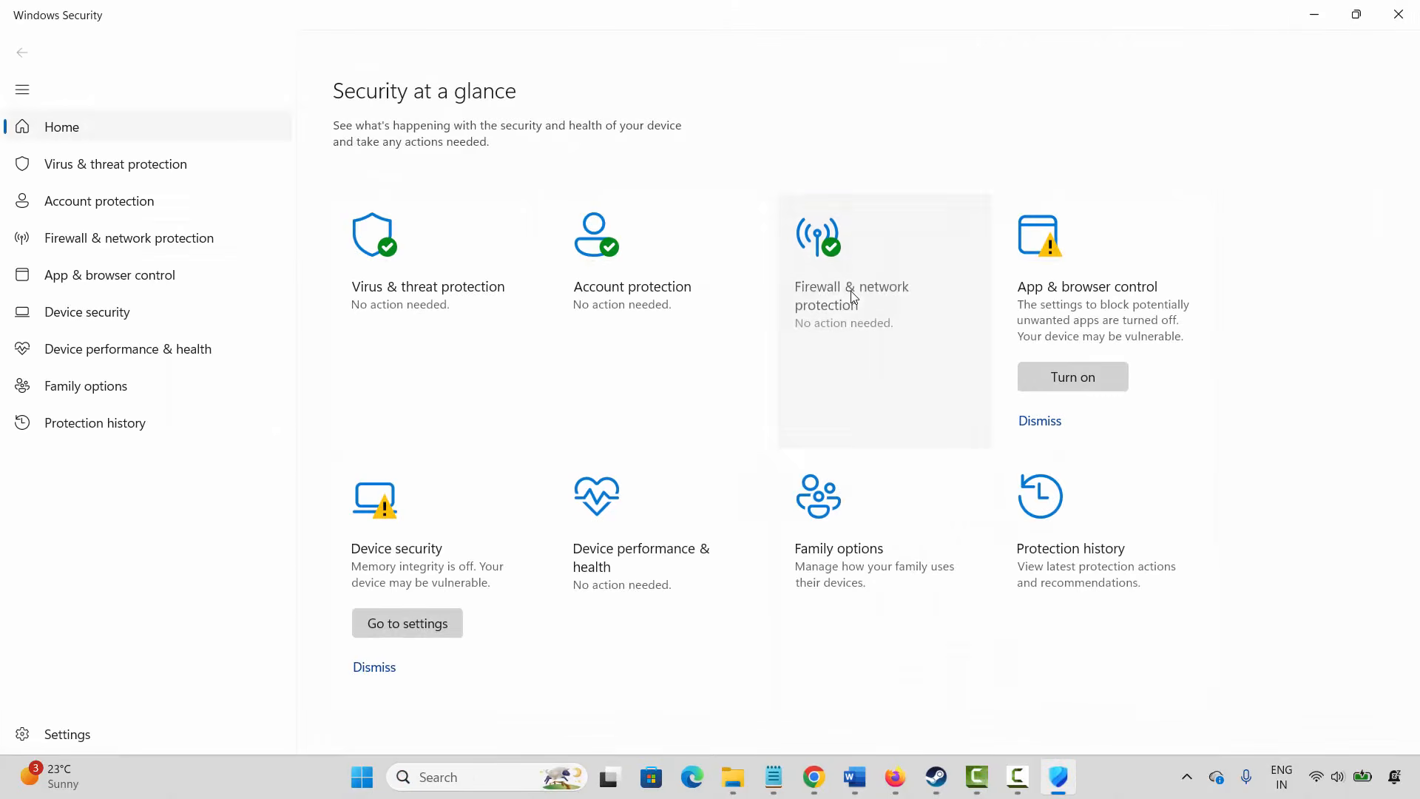
- Open the list of apps allowed through the firewall from Firewall & network protection and unlock its settings for changes
left_click(850, 295)
left_click(469, 458)
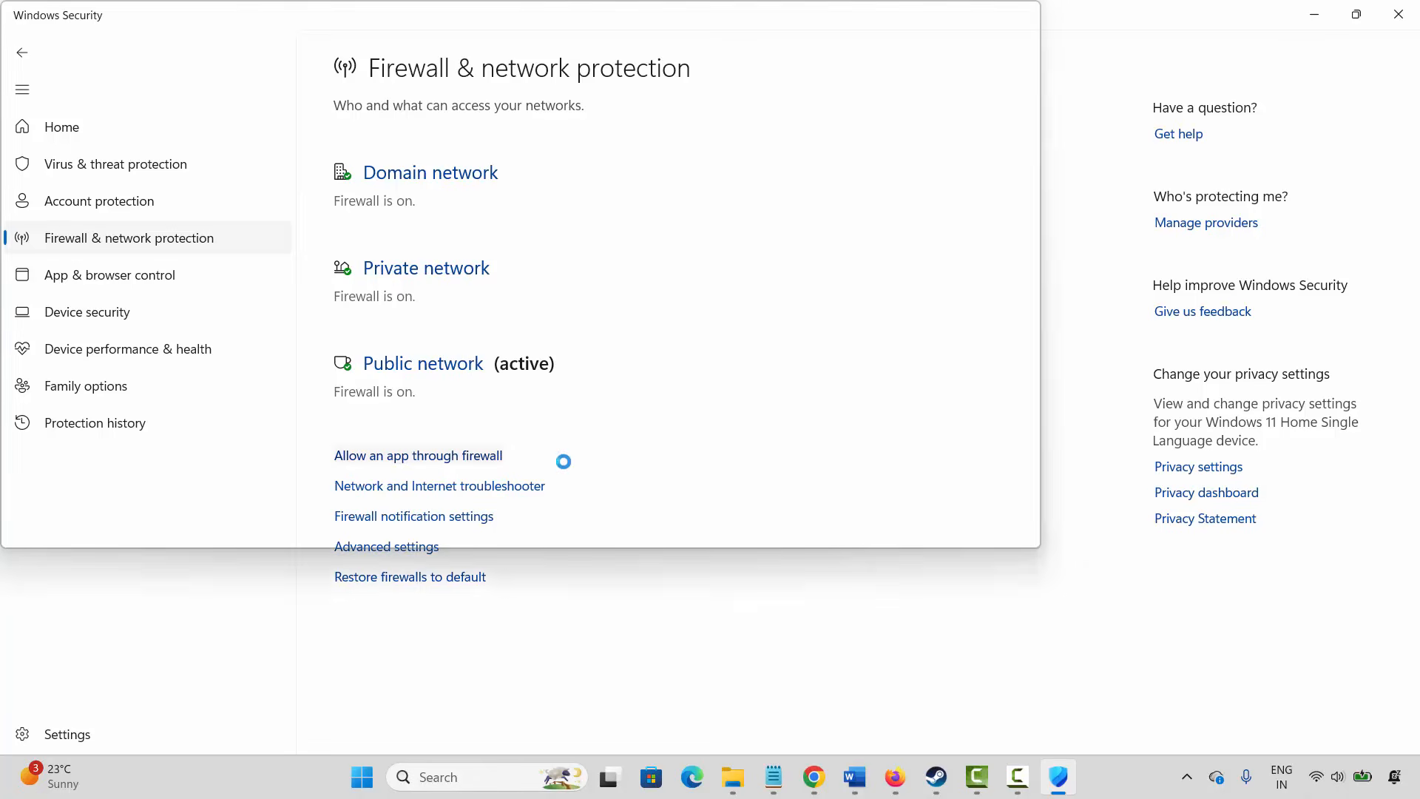
left_click(1027, 325)
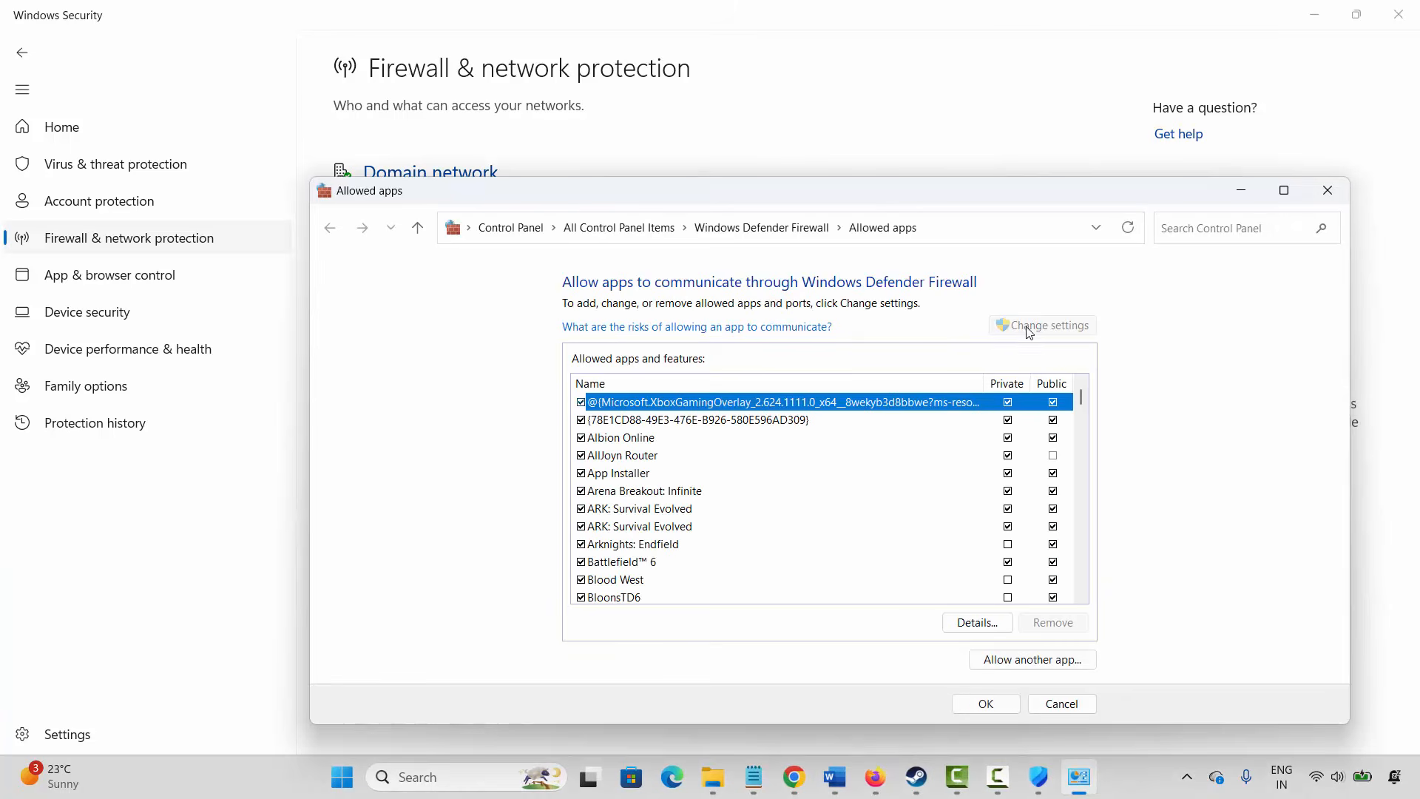
- Find and select "Monster Hunter Stories 3: Twisted Reflection Trial Version" in the allowed apps list
scroll(688, 518, "down", 10)
scroll(685, 523, "down", 5)
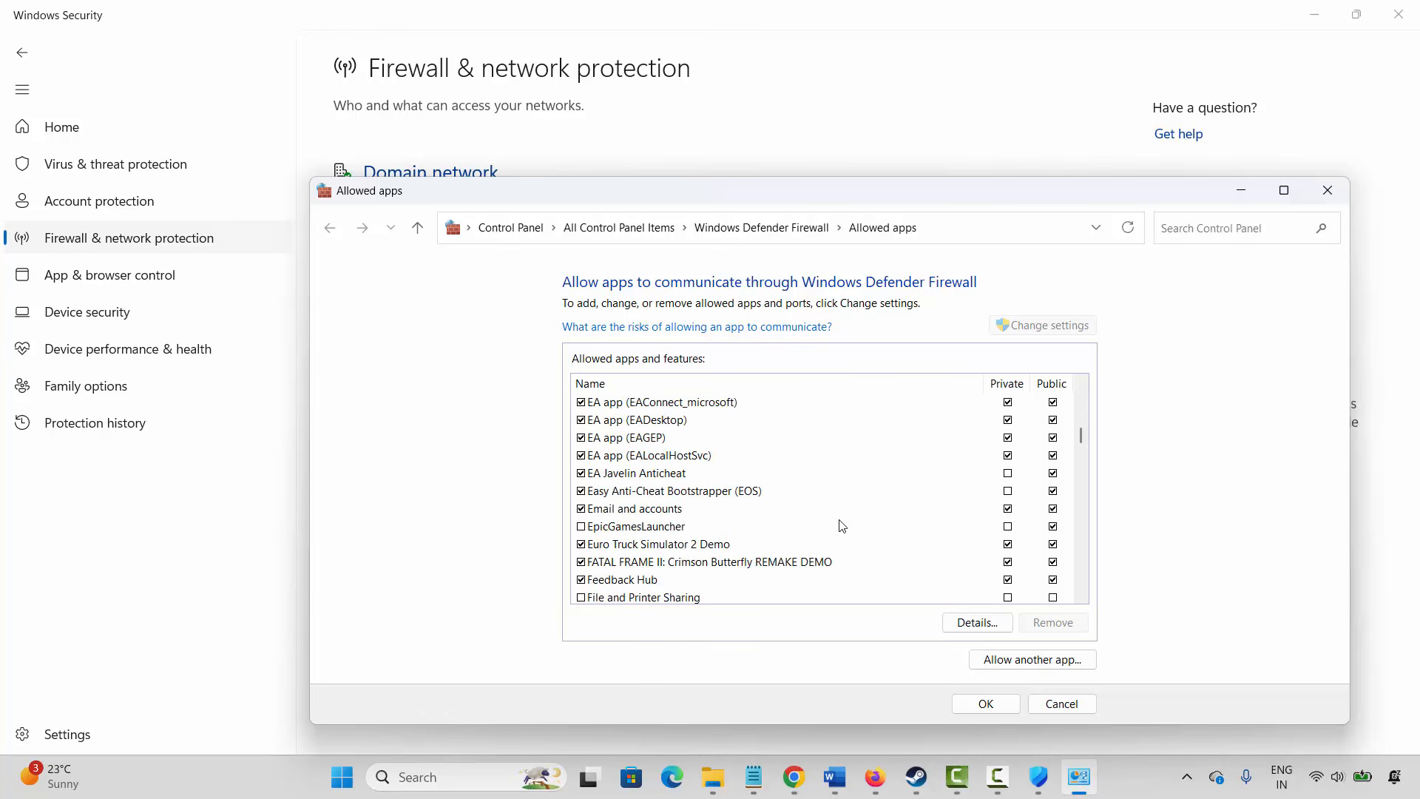
scroll(764, 523, "down", 2)
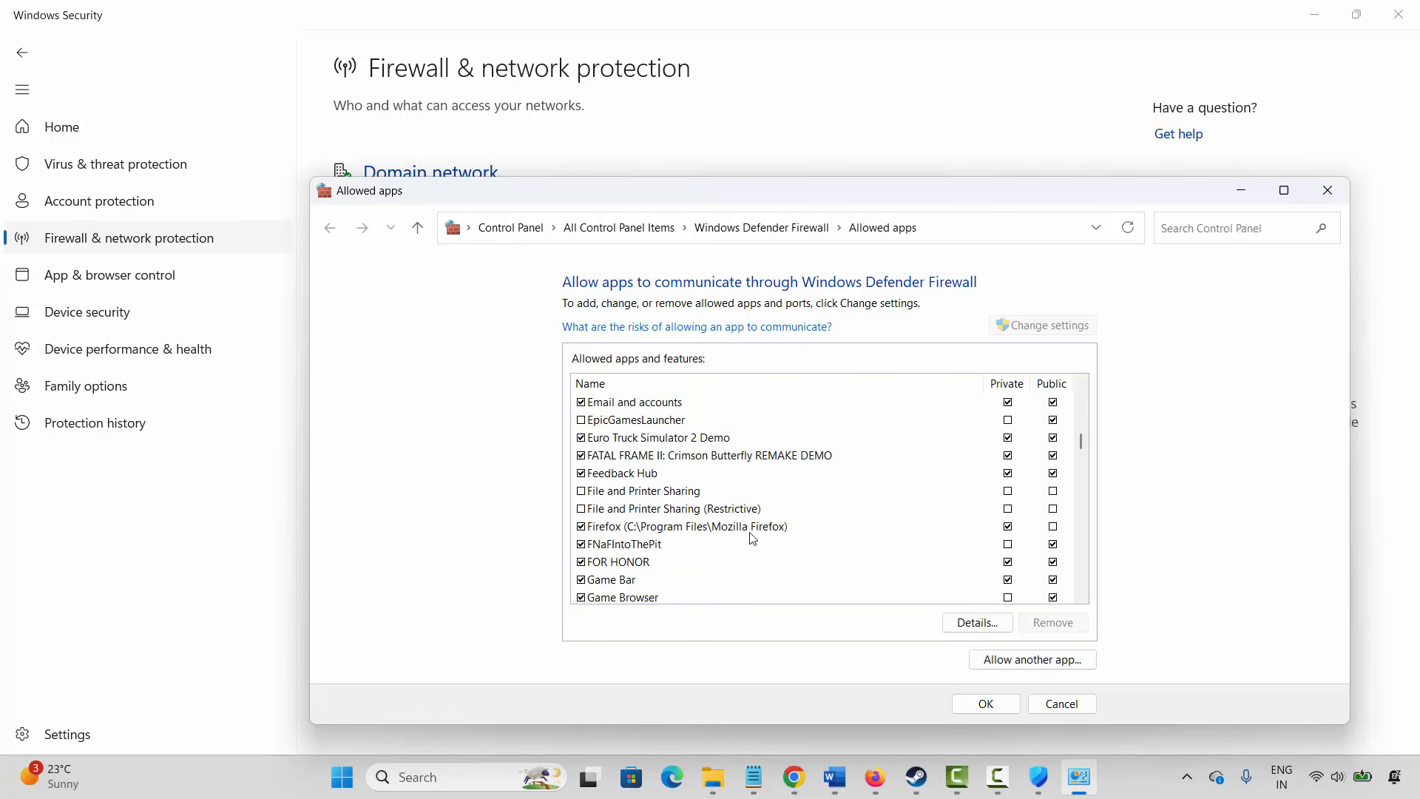
scroll(752, 538, "down", 4)
scroll(769, 546, "down", 10)
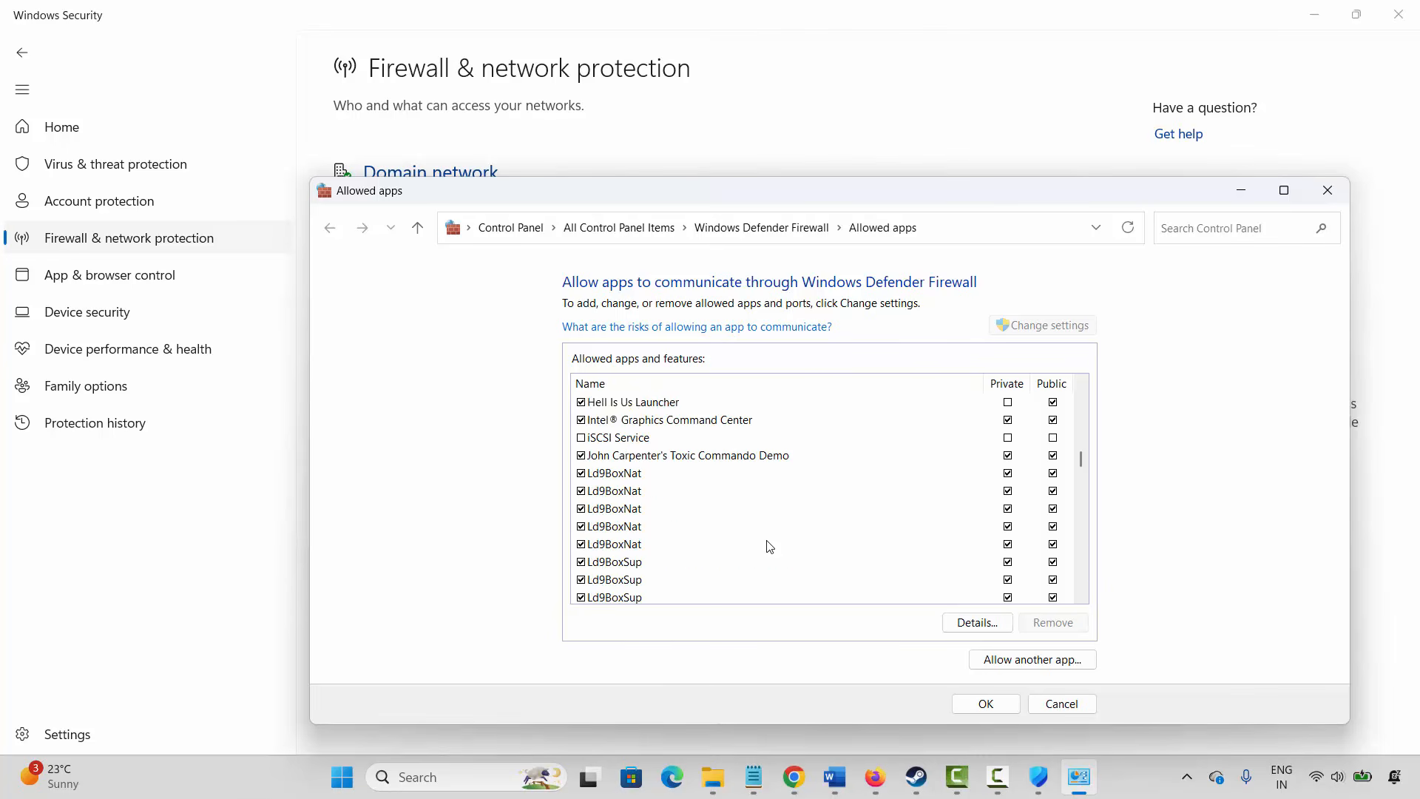
scroll(770, 545, "down", 1)
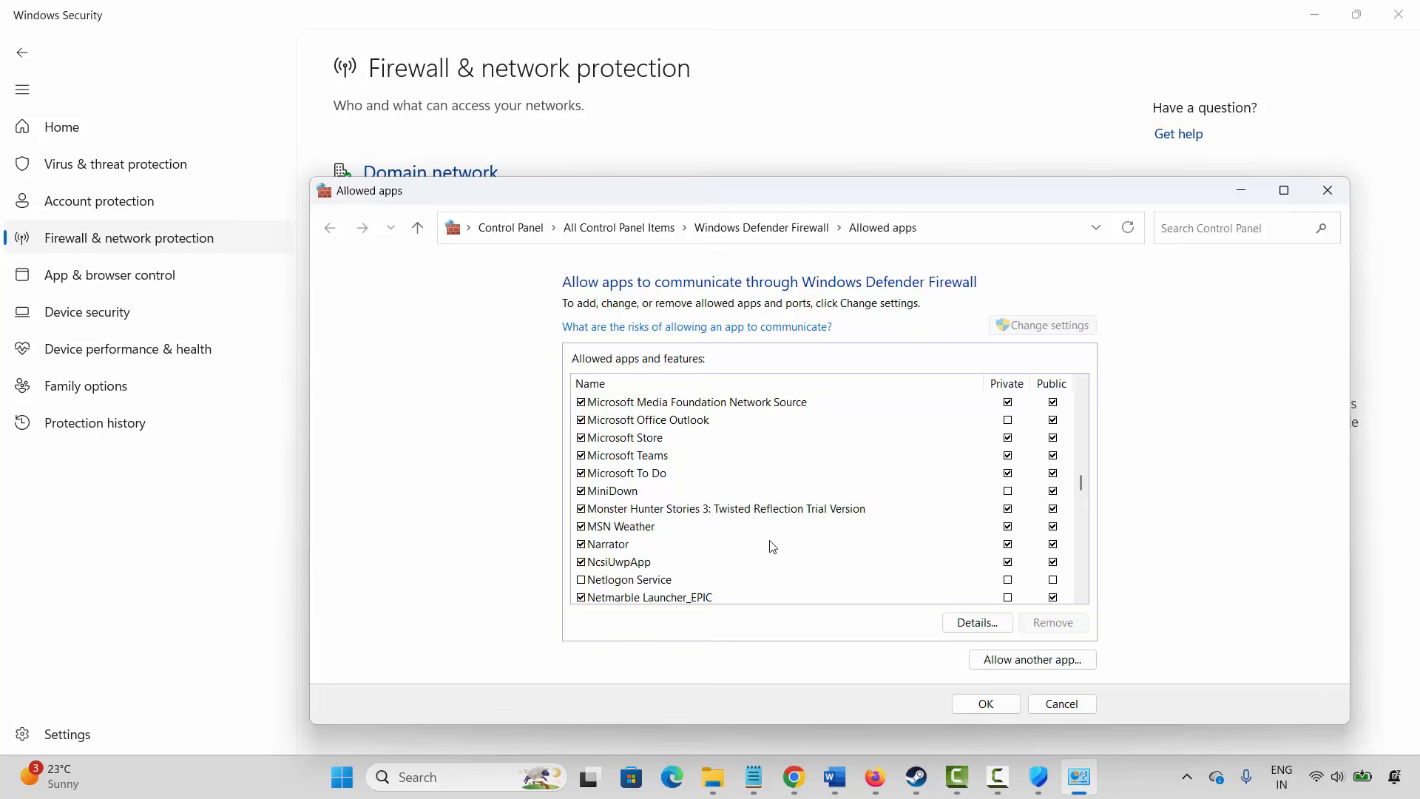
left_click(744, 510)
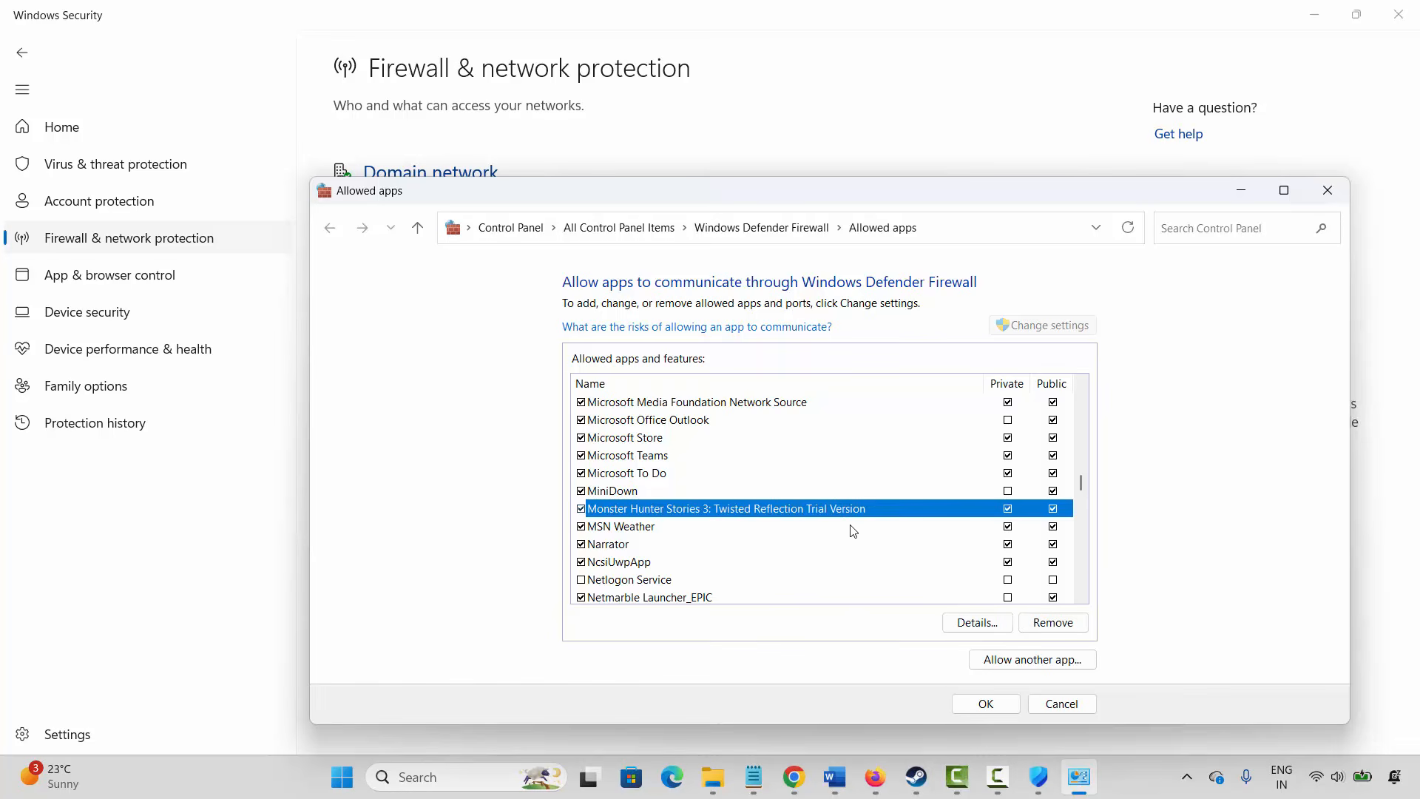
- View how to browse for another app to allow through the firewall, and cancel without adding one
left_click(1047, 657)
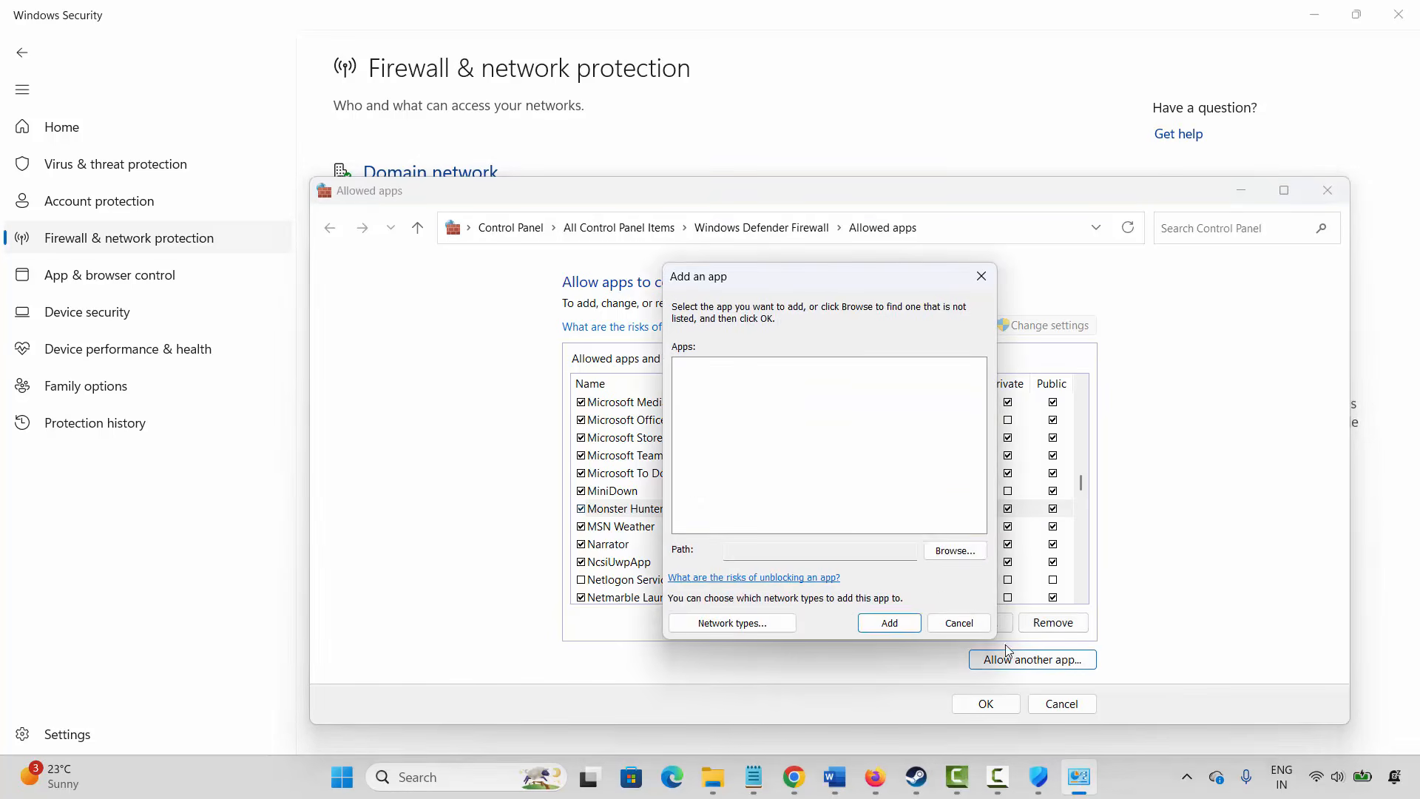
left_click(955, 552)
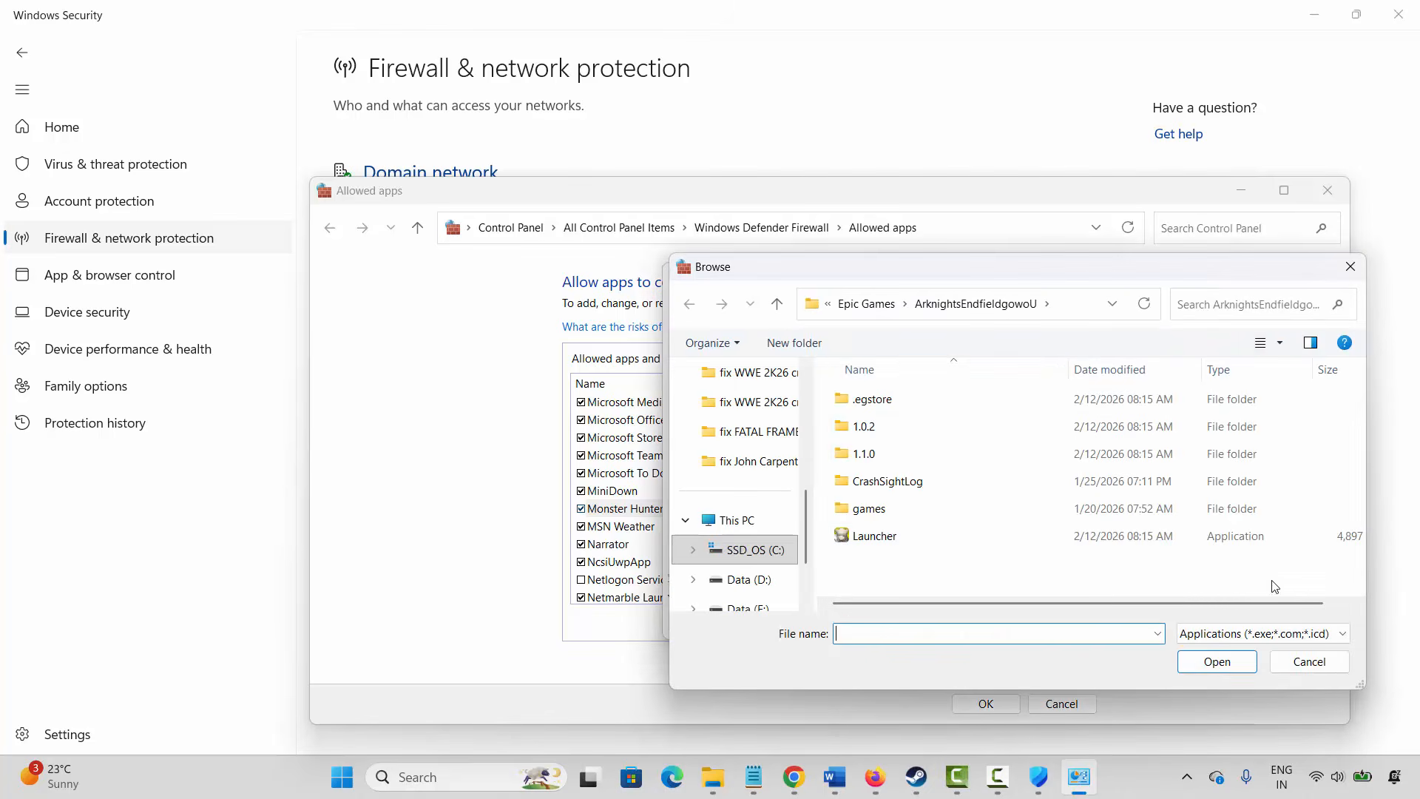
left_click(1309, 662)
left_click(955, 624)
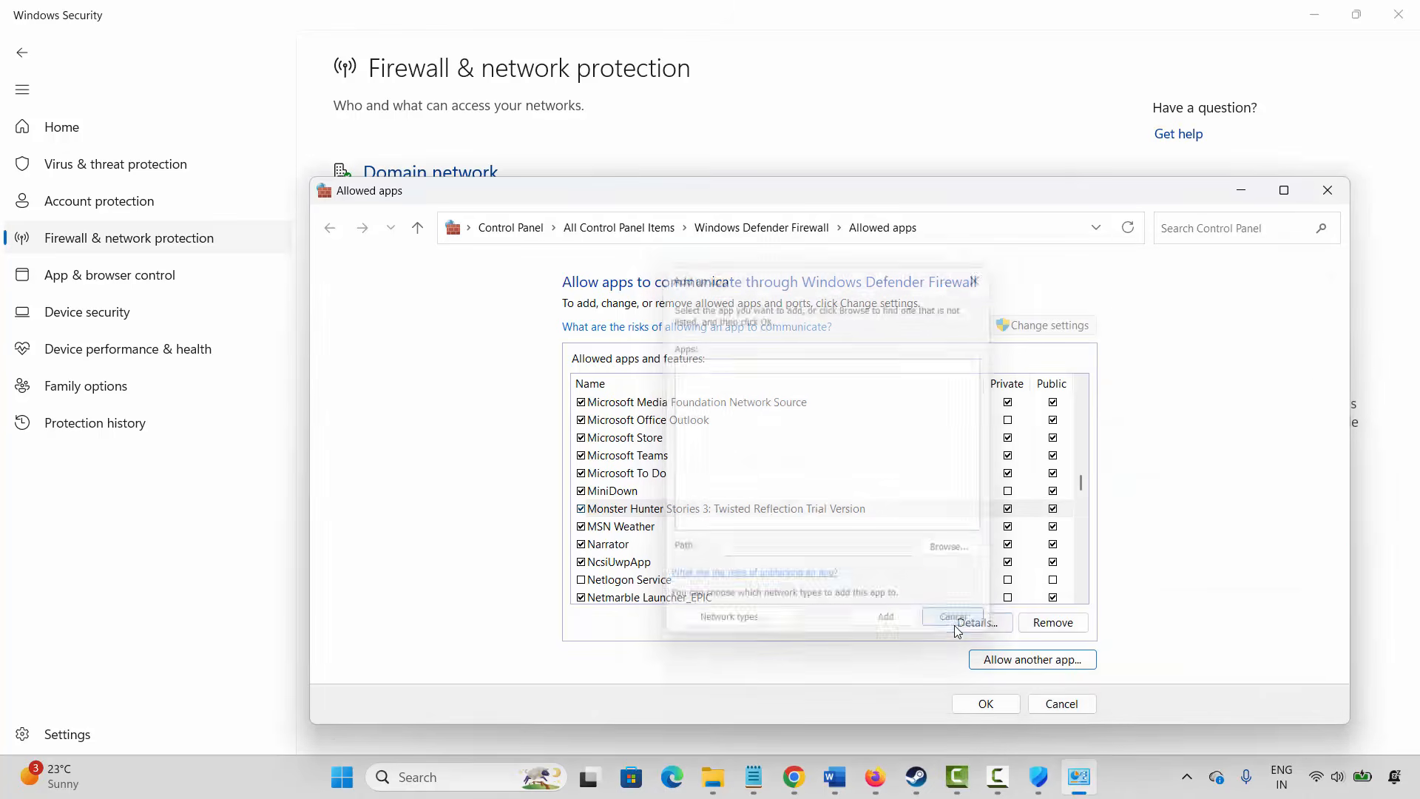
- Check the Private and Public permissions of the Monster Hunter Stories 3 trial and cancel the Allowed apps window
left_click(750, 516)
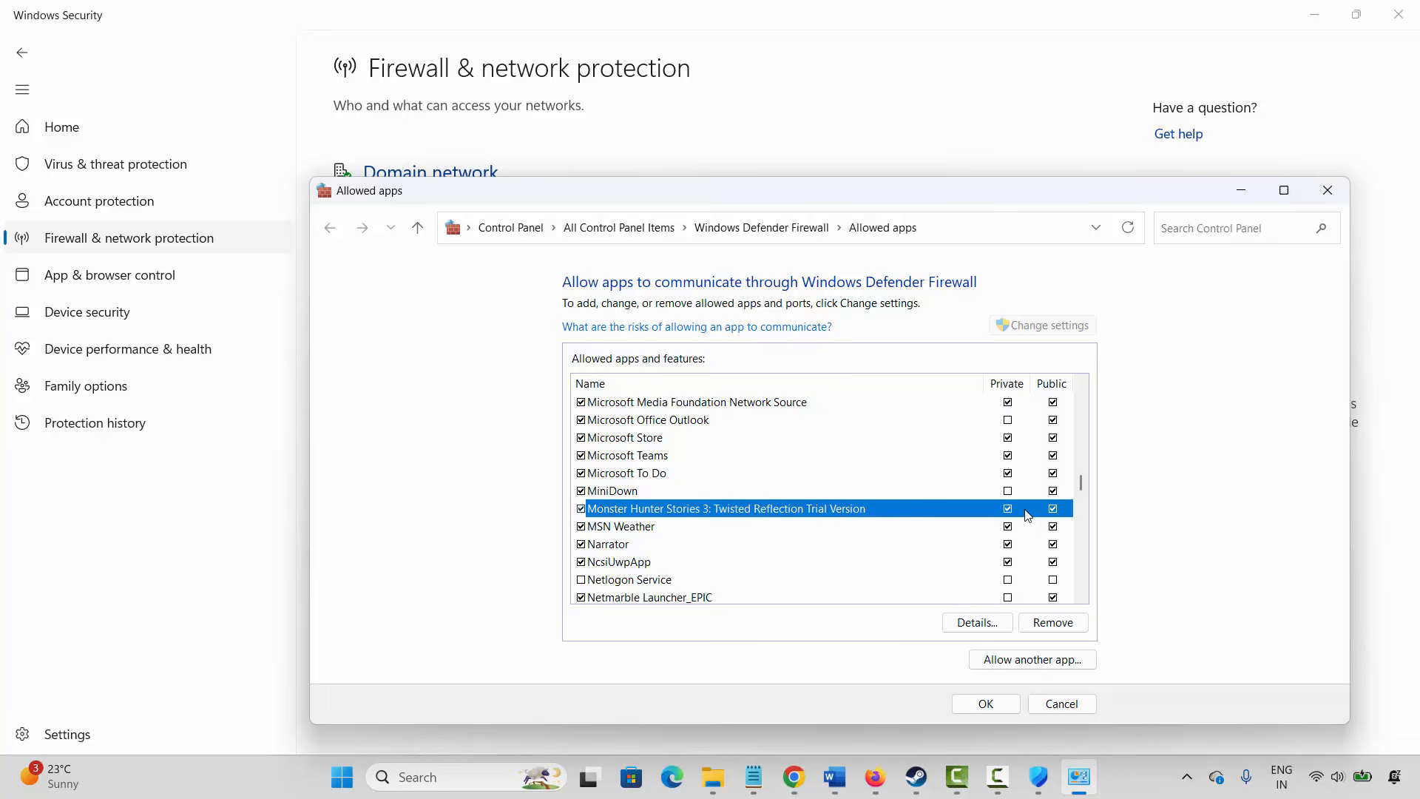
left_click(1077, 704)
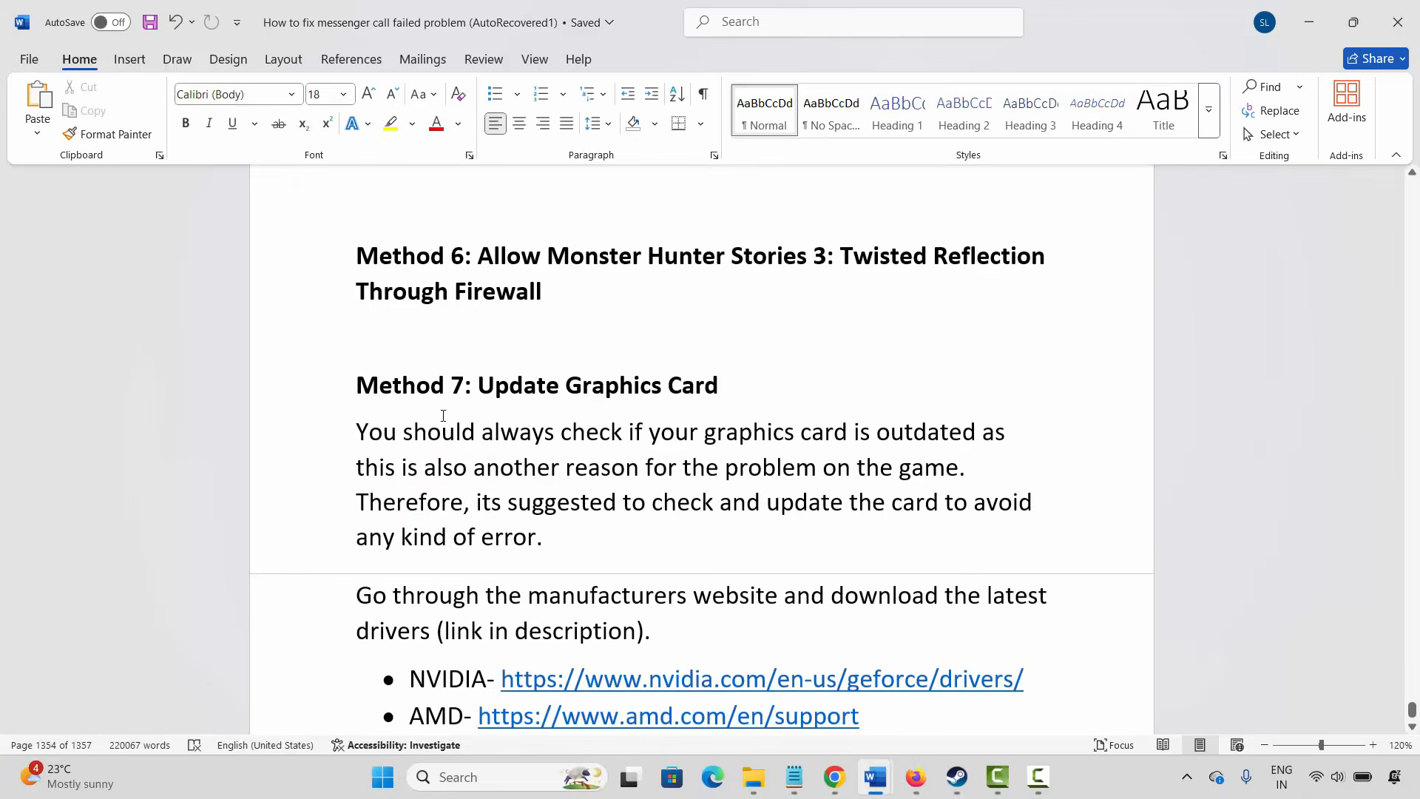
- Return to the Word document and read the "Method 7: Update Graphics Card" paragraph
left_click(363, 399)
left_click(514, 468)
left_click_drag(471, 512, 521, 512)
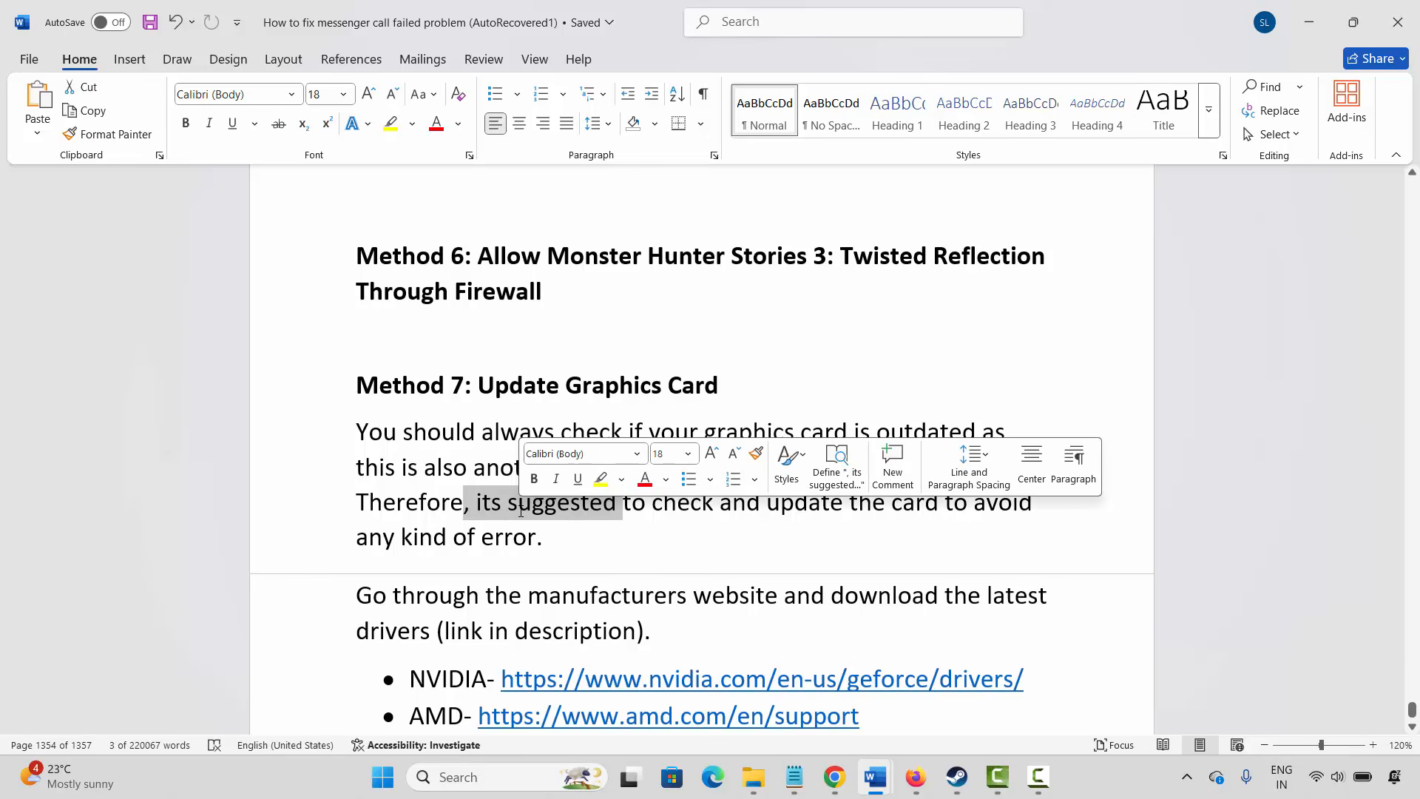
left_click(447, 536)
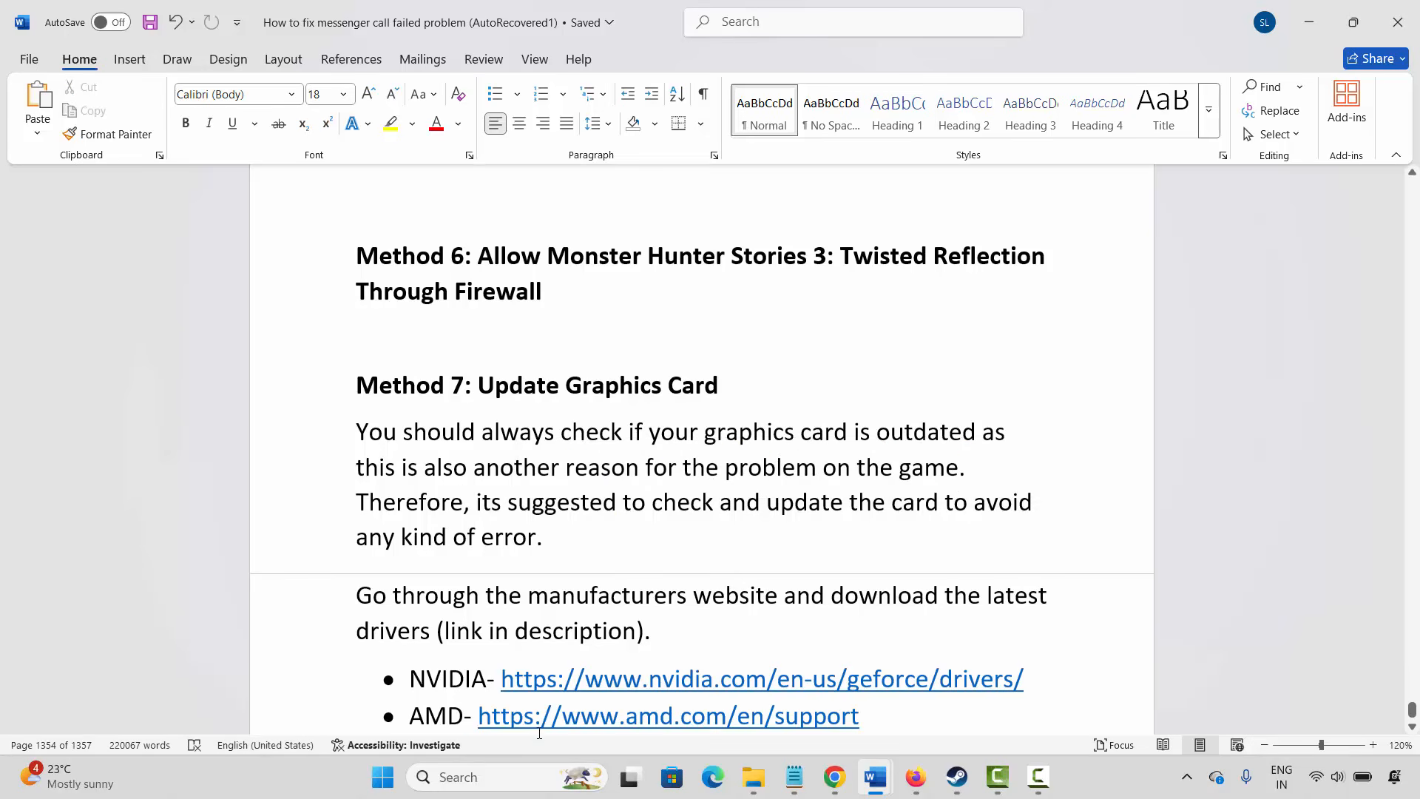
- Open Device Manager and expand the Display adapters category
left_click(482, 777)
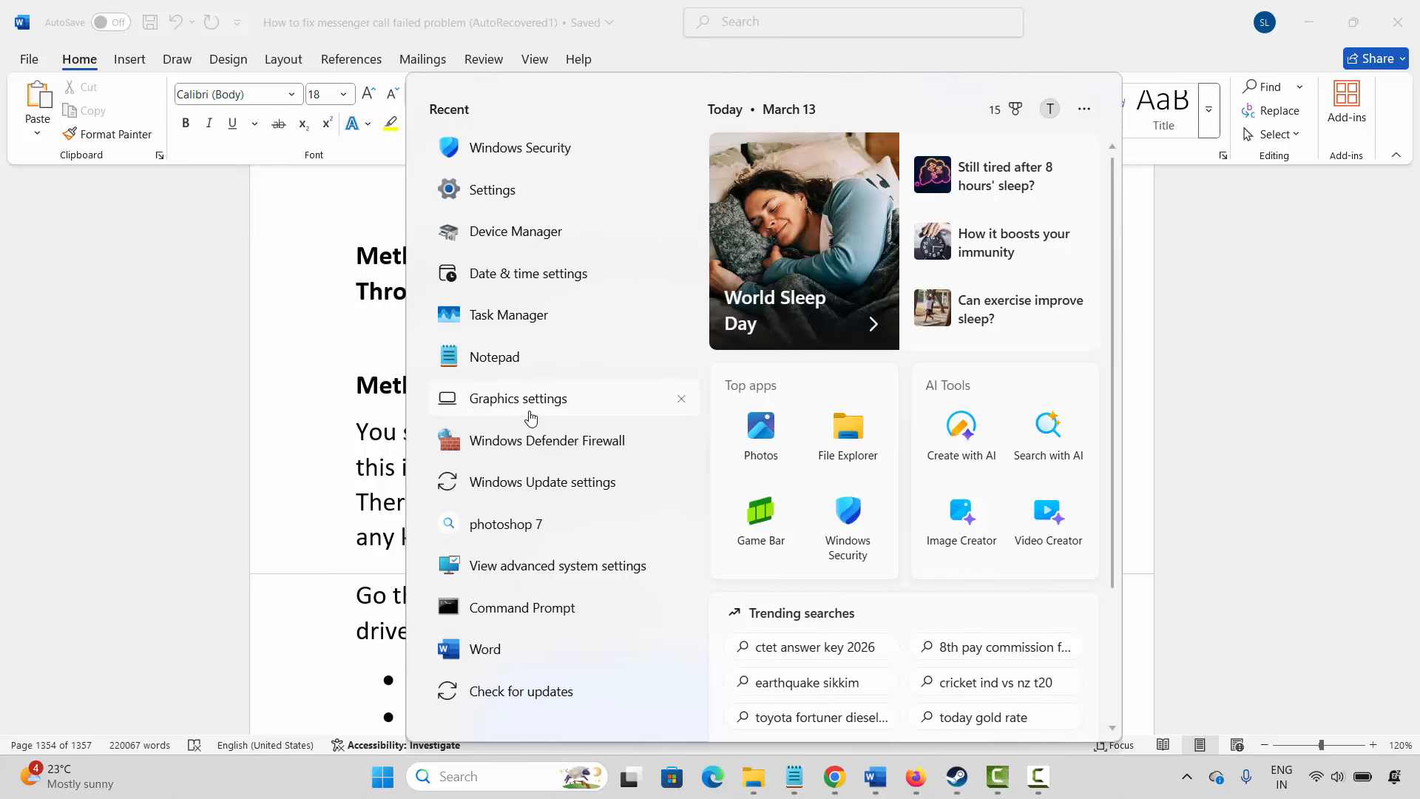
left_click(536, 235)
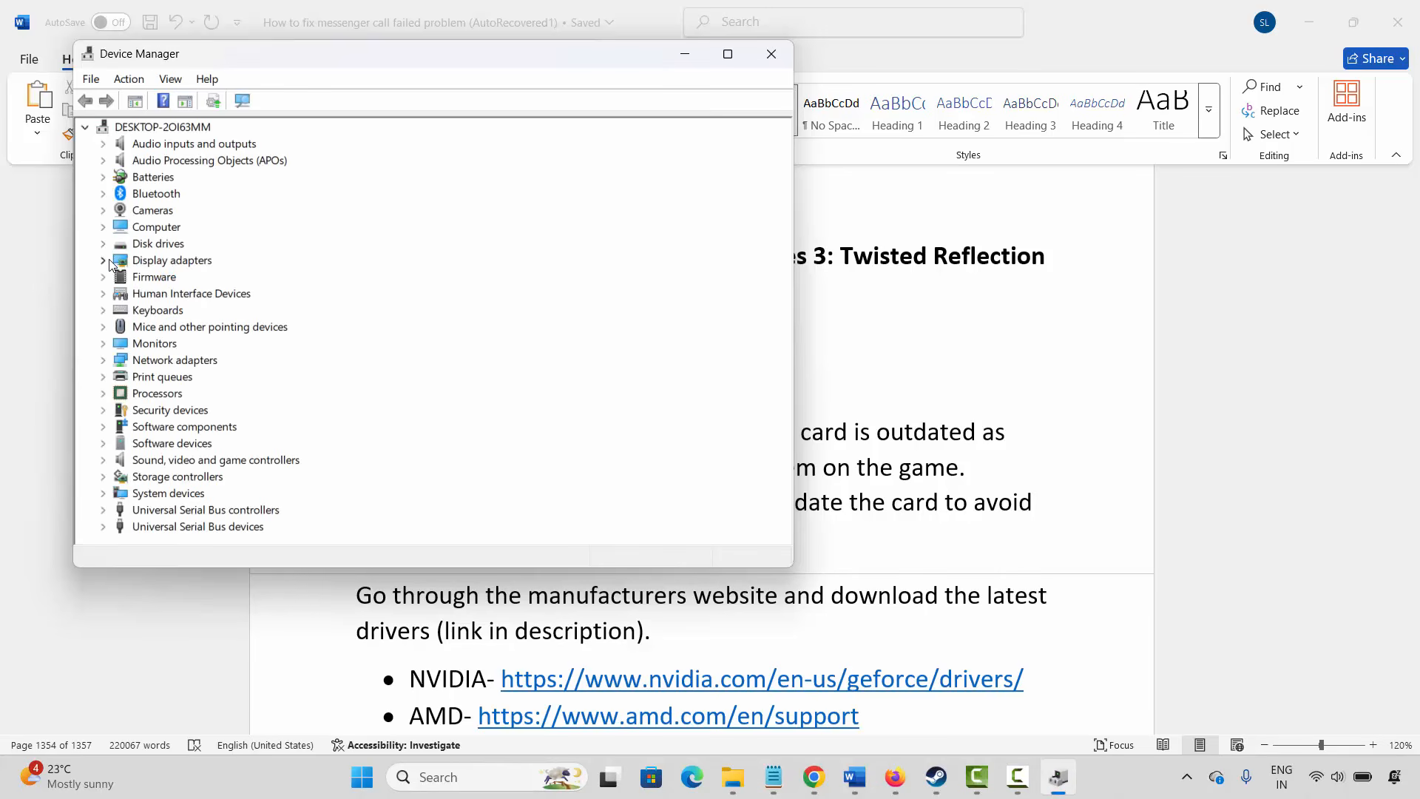
left_click(109, 261)
- Update the Intel(R) UHD Graphics driver using the automatic driver search, and close the wizard and Device Manager
left_click(181, 278)
right_click(182, 279)
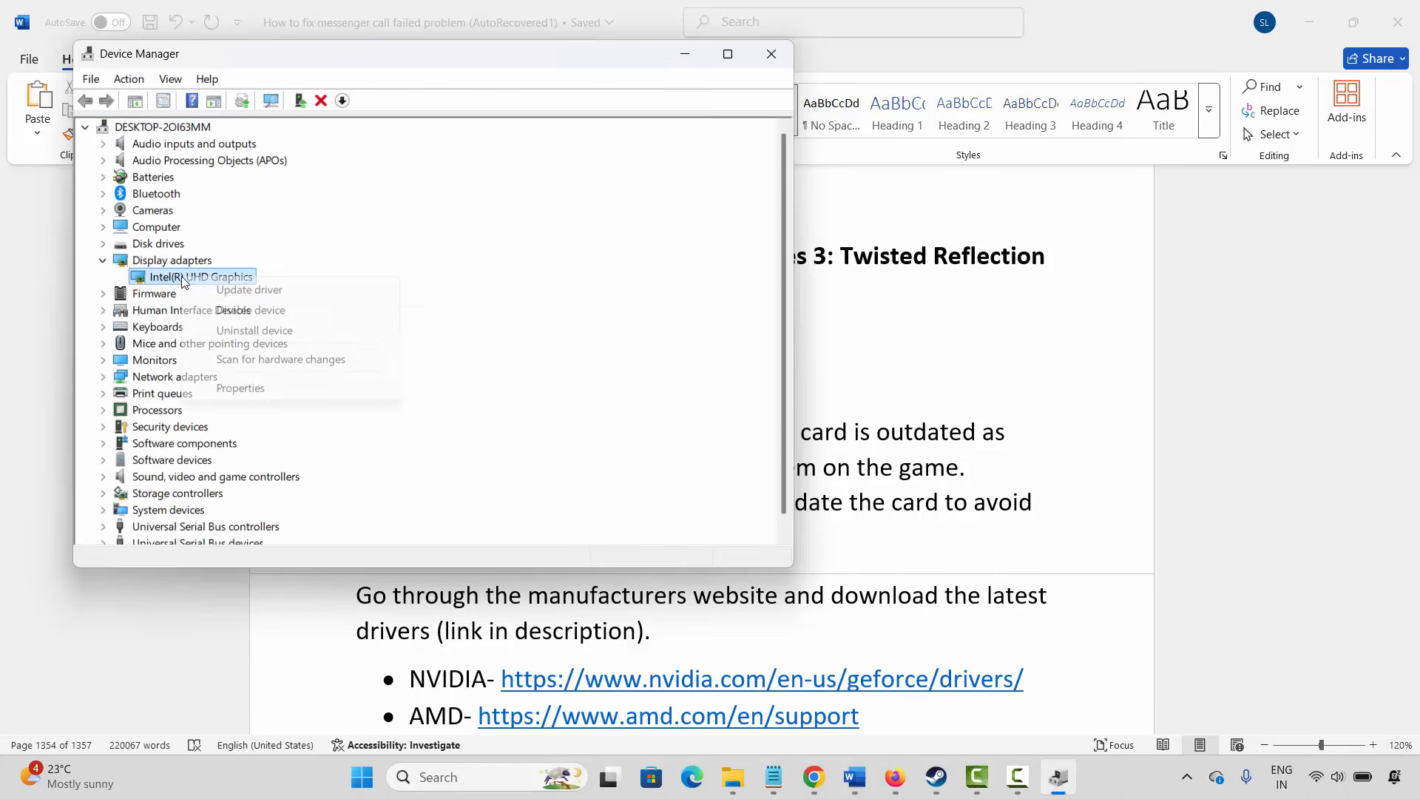
left_click(220, 290)
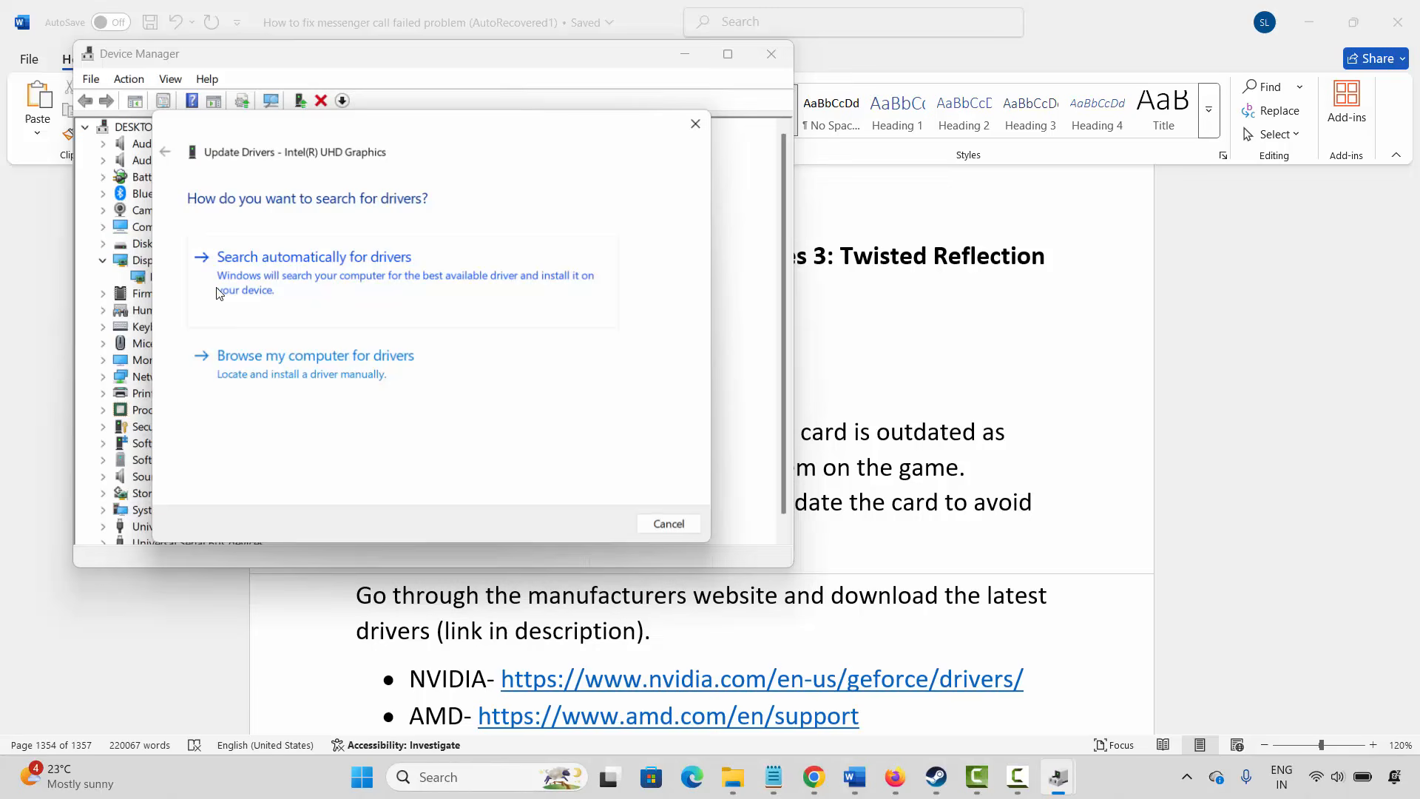
left_click(350, 272)
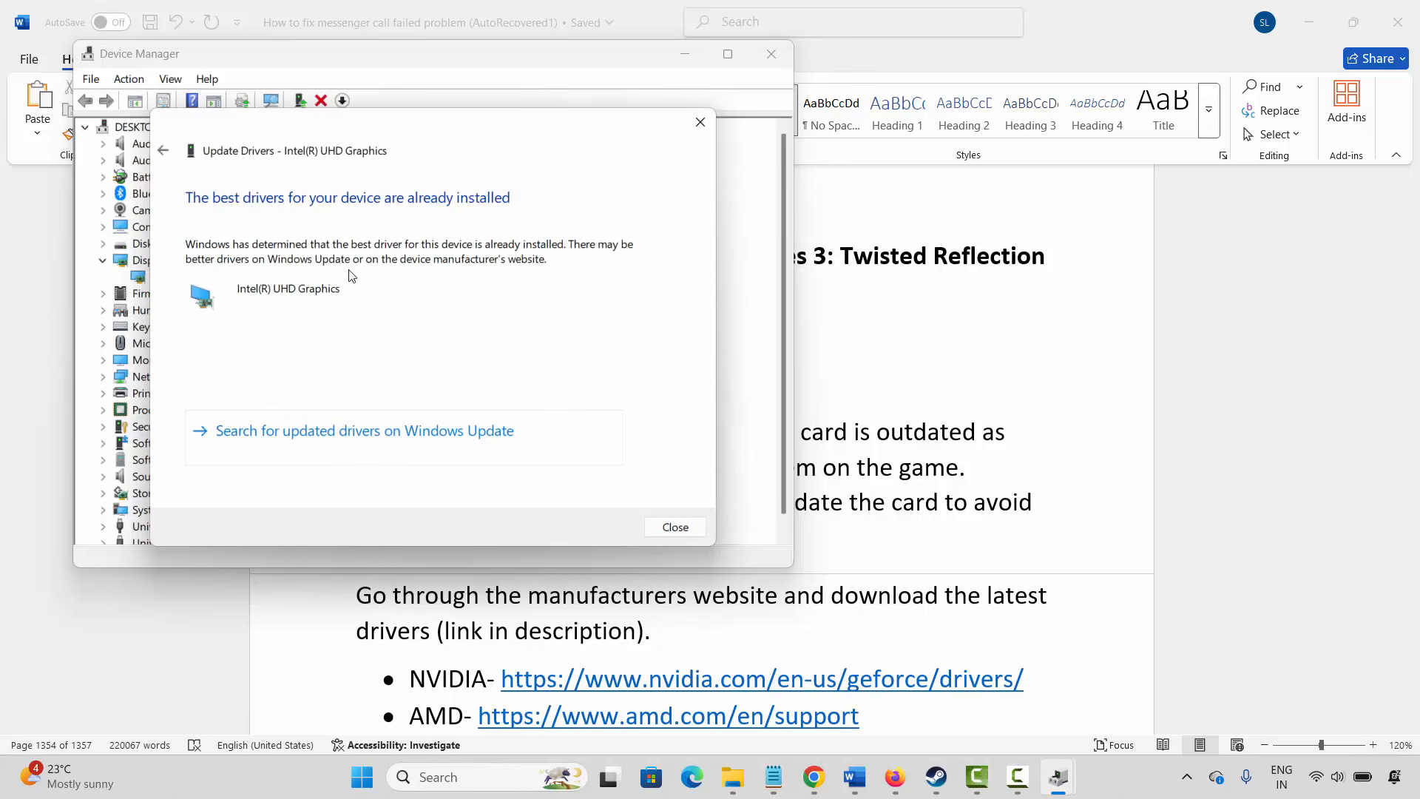
left_click(676, 528)
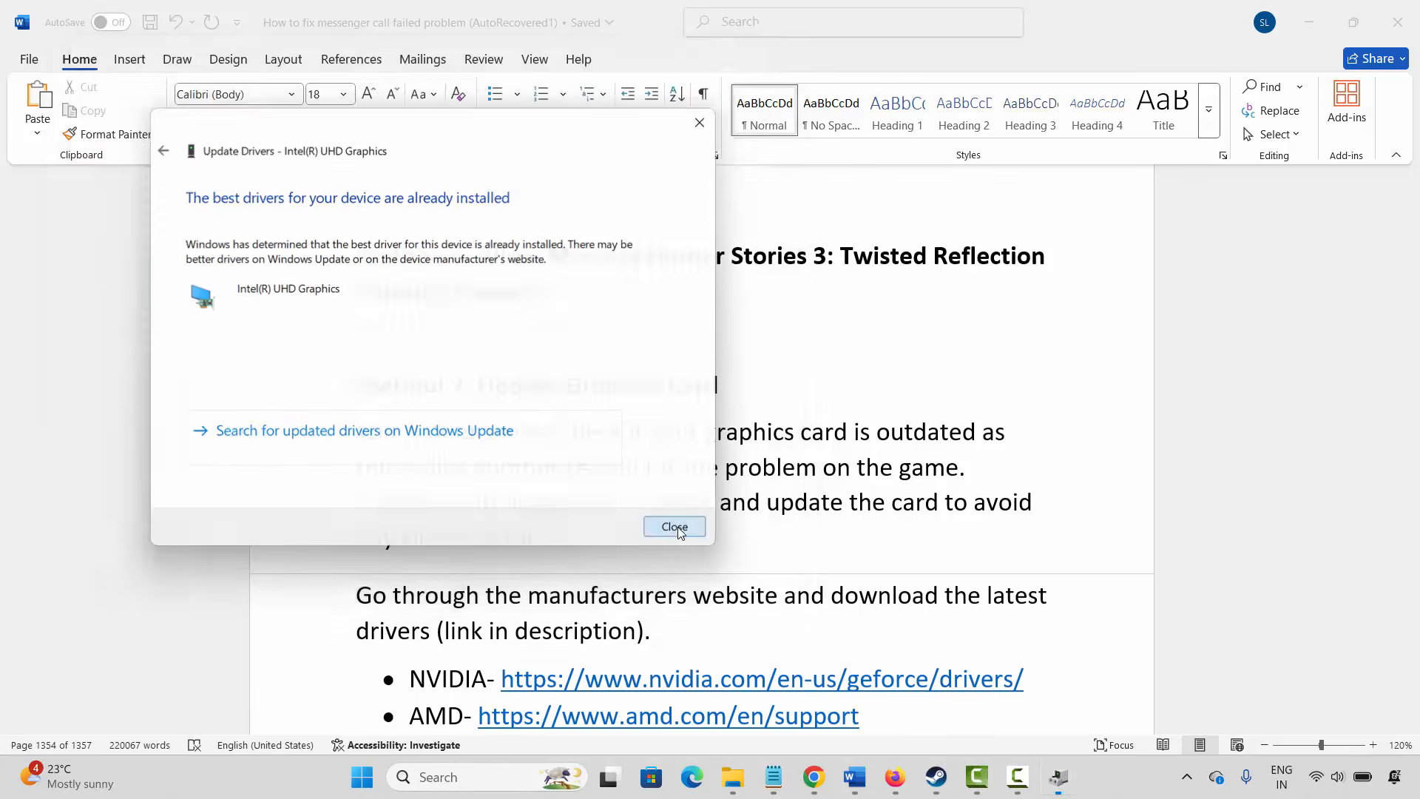
left_click(772, 55)
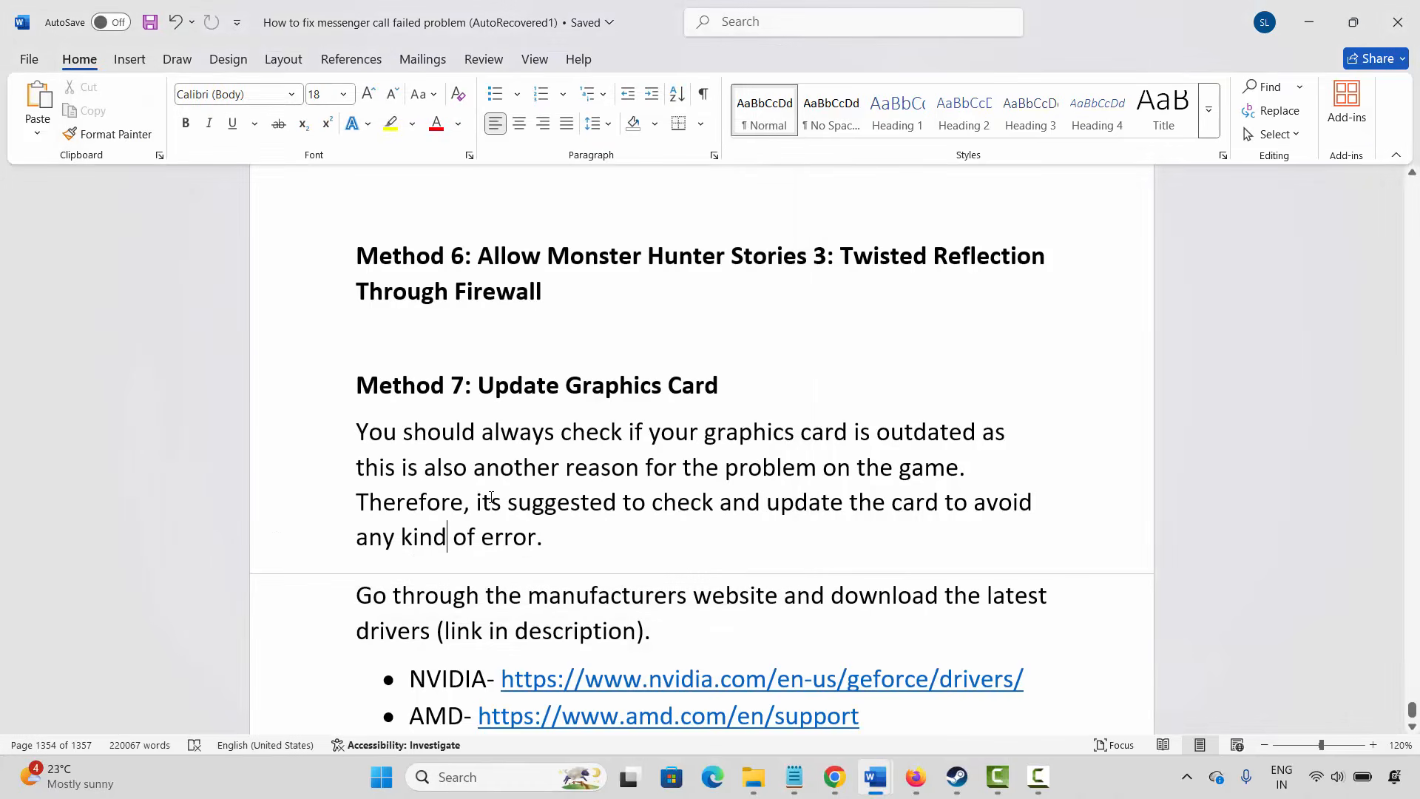
- Select the NVIDIA and AMD driver link lines in the Word document and continue to the Method 8 section
scroll(473, 503, "down", 2)
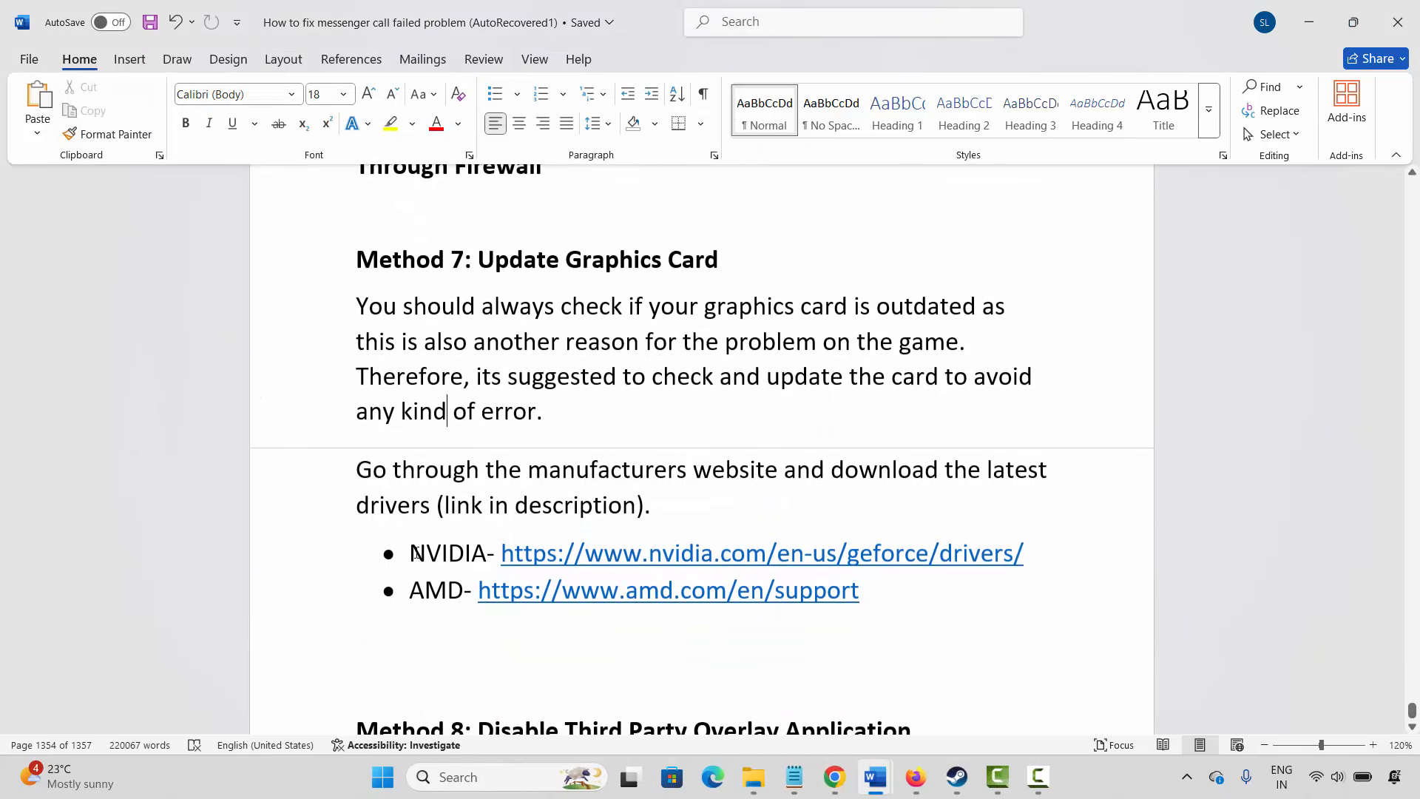
left_click_drag(432, 560, 448, 592)
scroll(443, 576, "down", 2)
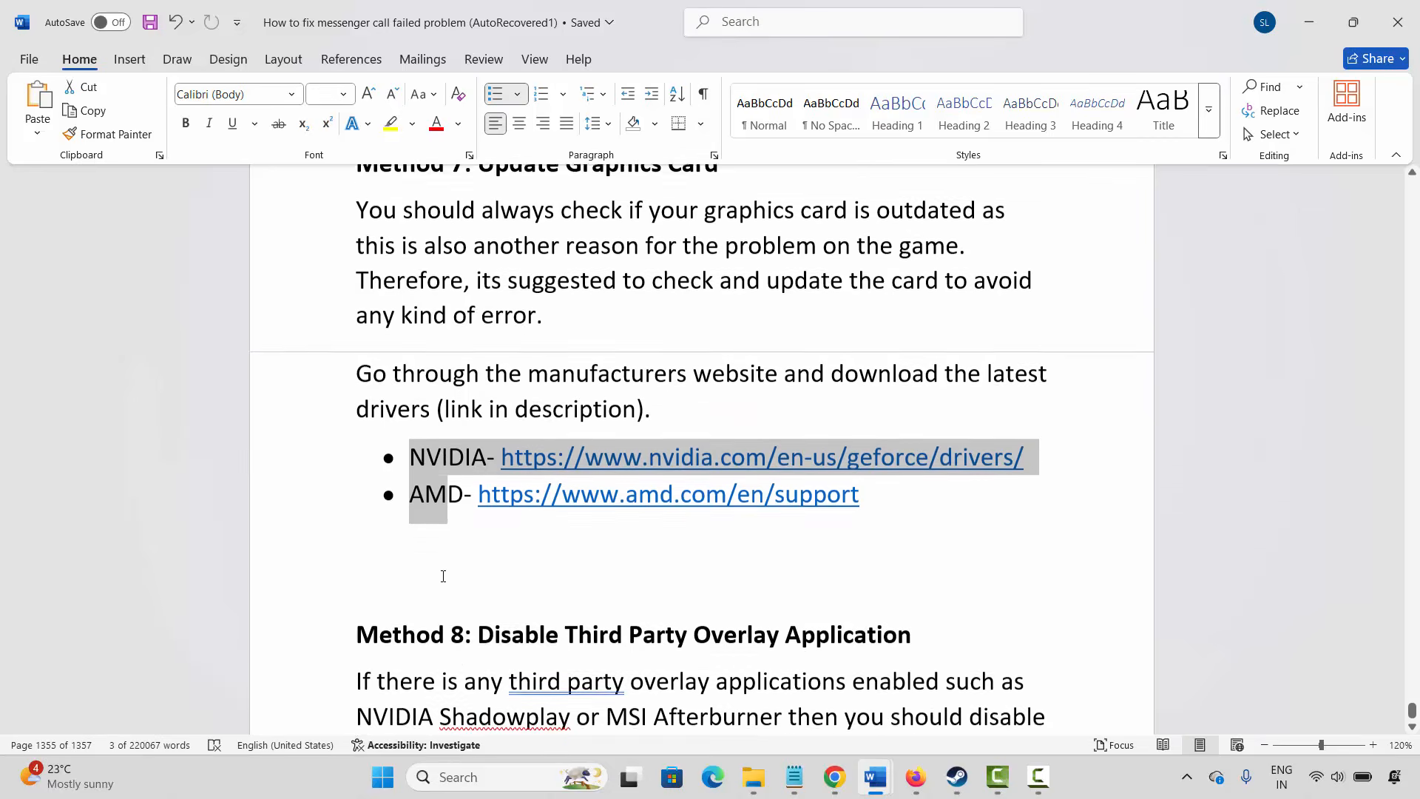
- Read the Method 8 section on third-party overlay applications, highlighting "NVIDIA Shadowplay or MSI Afterburner"
scroll(443, 576, "down", 2)
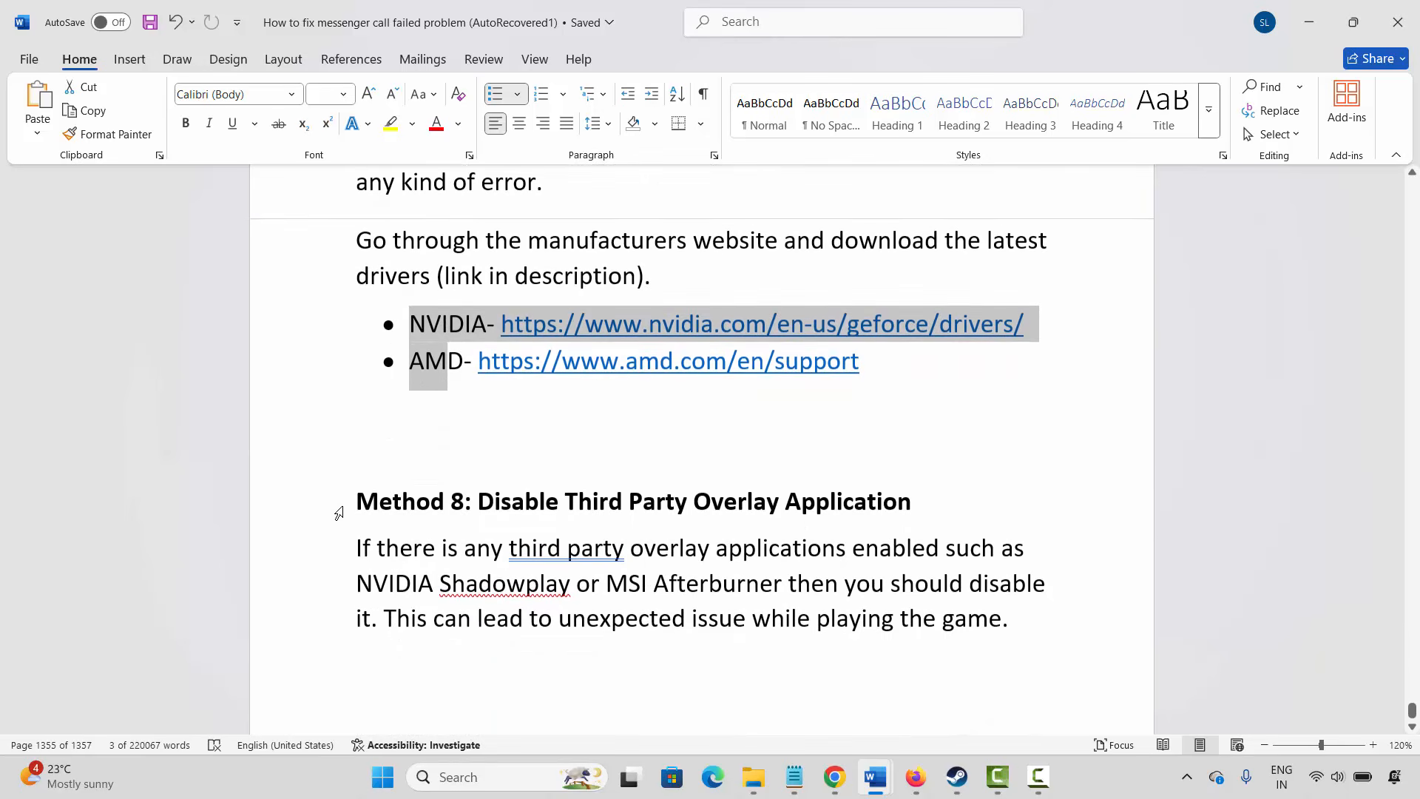
left_click(339, 512)
left_click(465, 579)
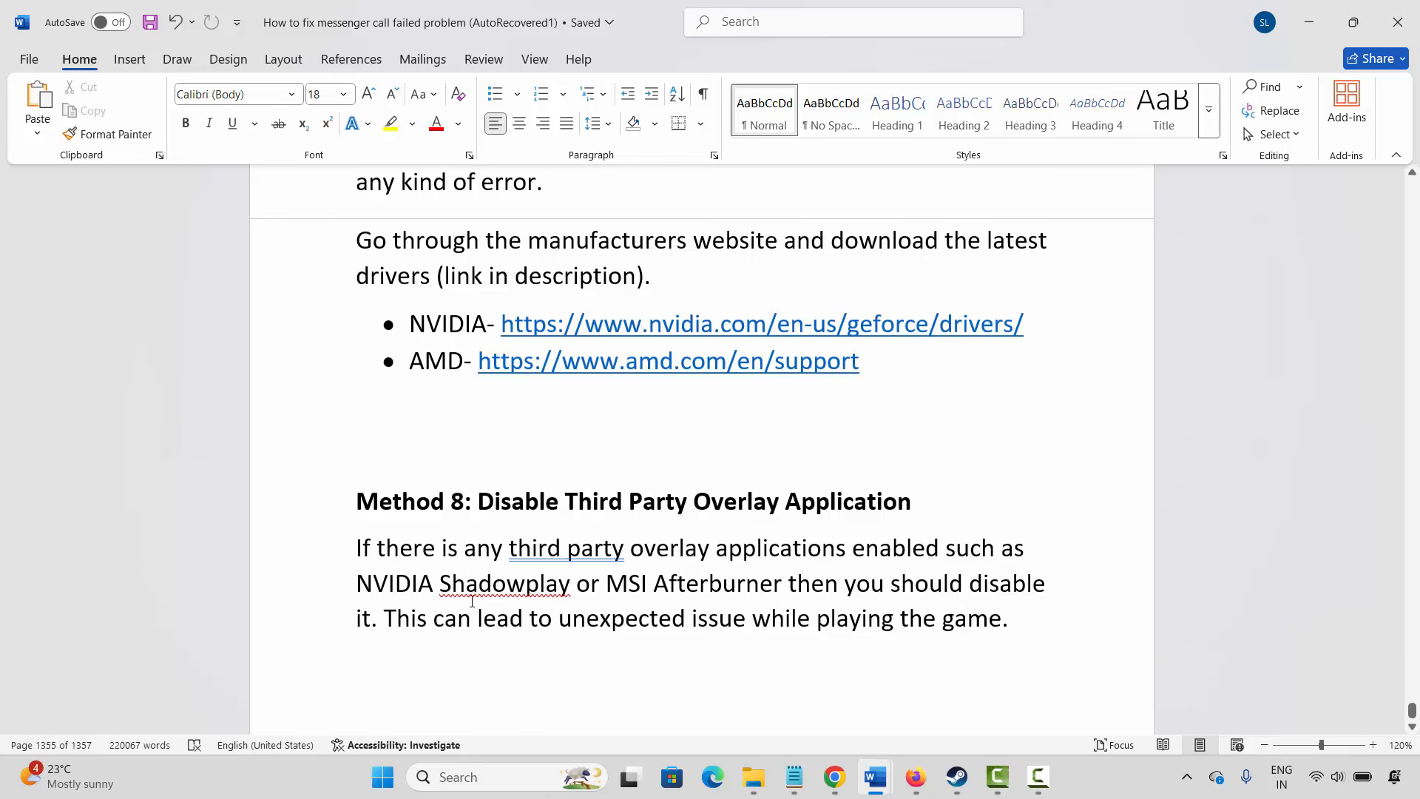
left_click_drag(412, 592, 786, 588)
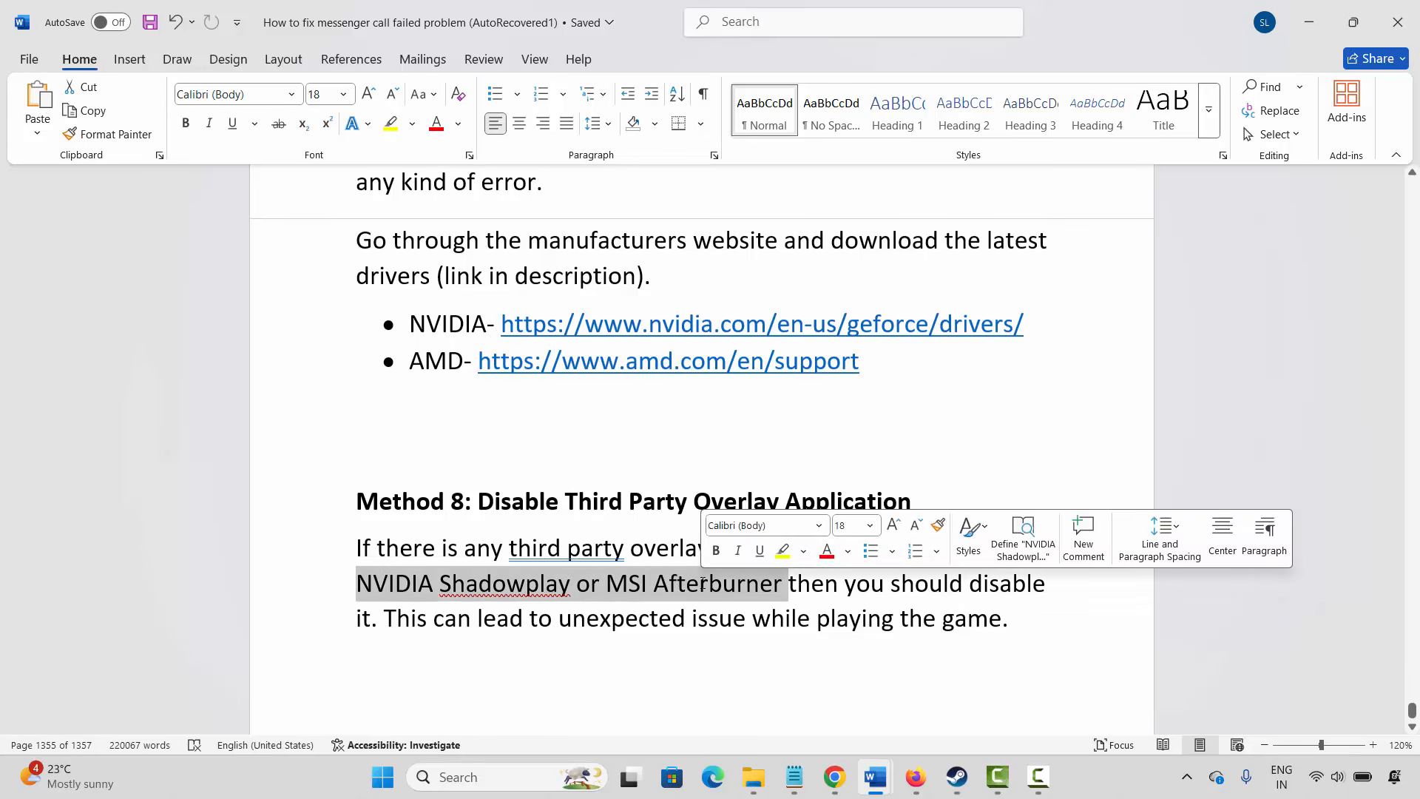
left_click(522, 618)
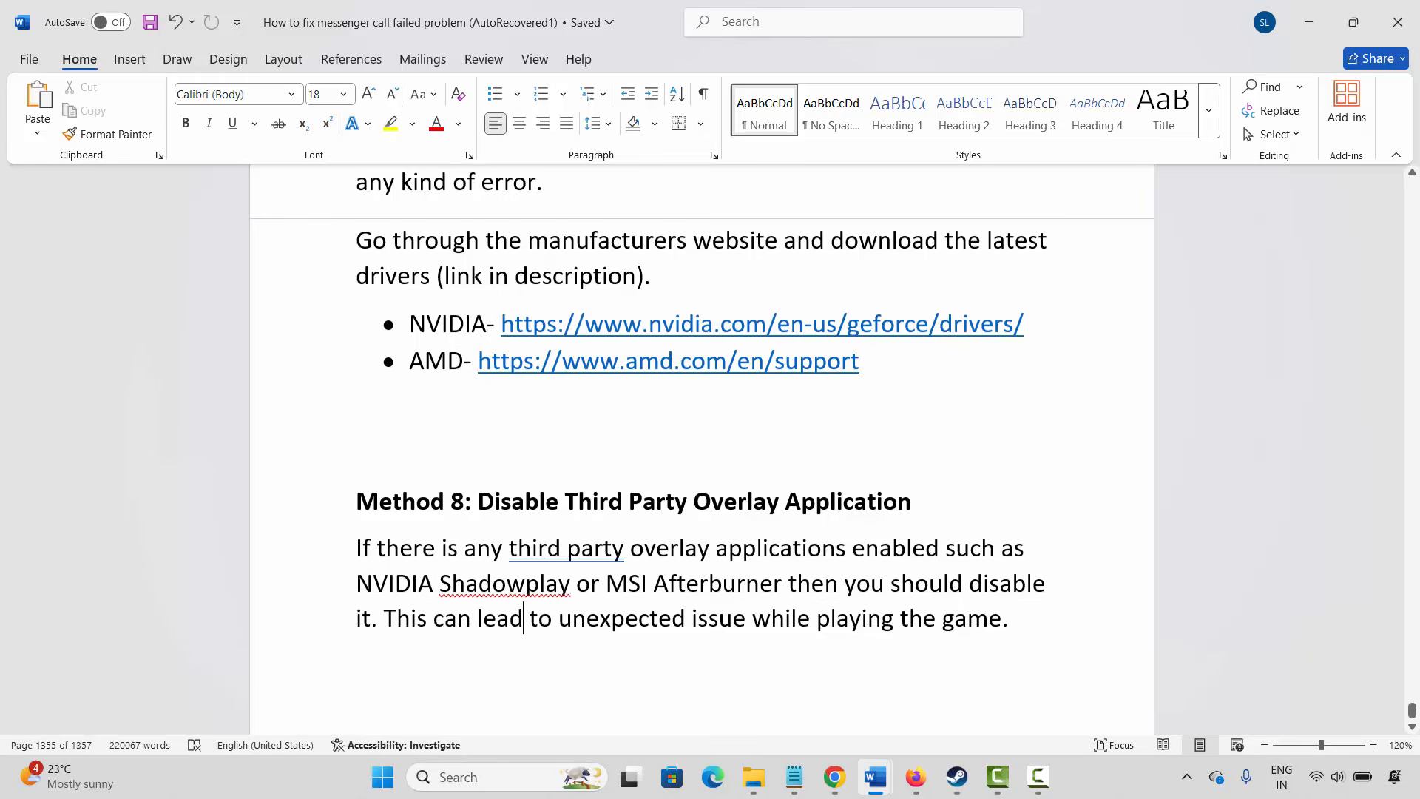
- Select the Method 9 heading, switch to Steam, and view the Installed Files properties of Monster Hunter Stories 3, closing them after viewing
scroll(581, 622, "down", 3)
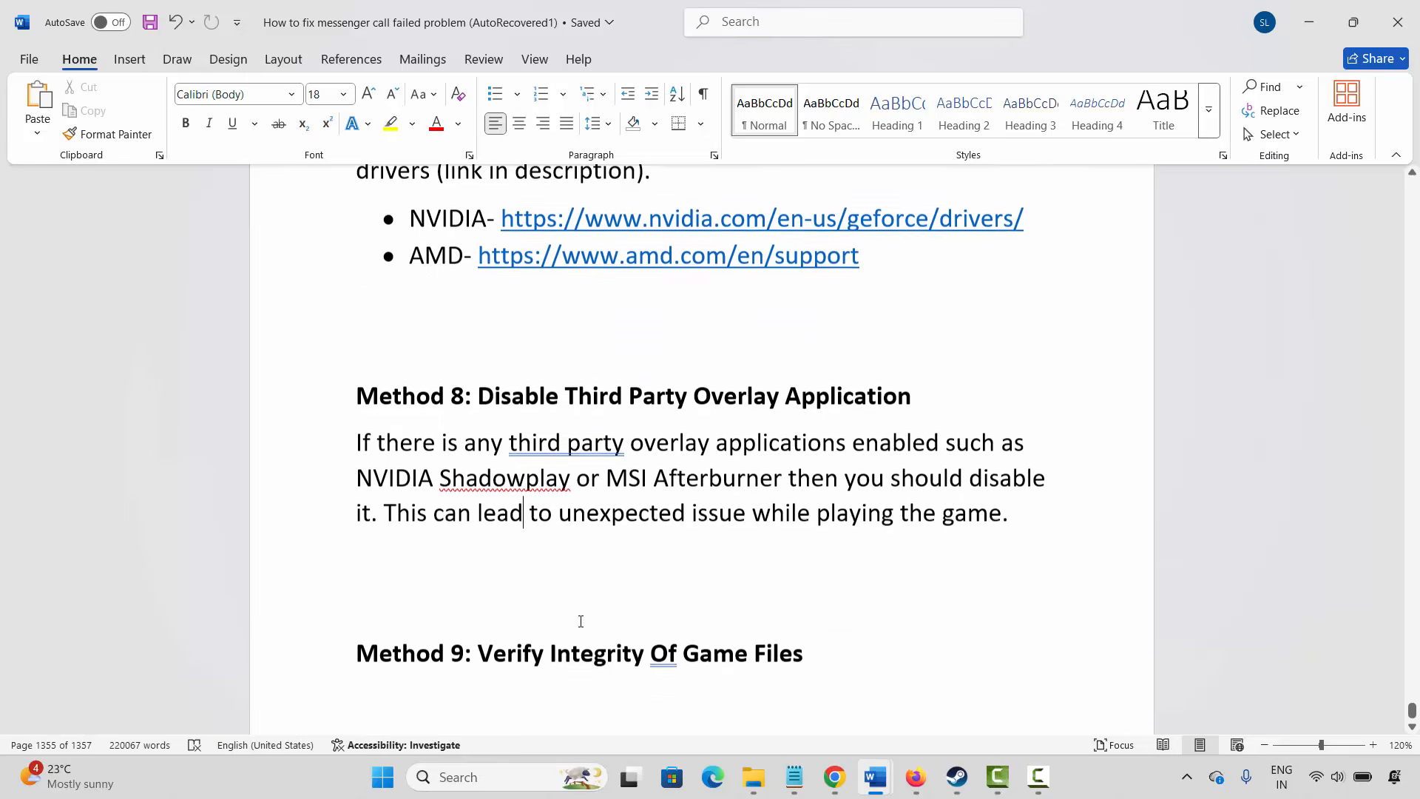
left_click(334, 647)
left_click(957, 777)
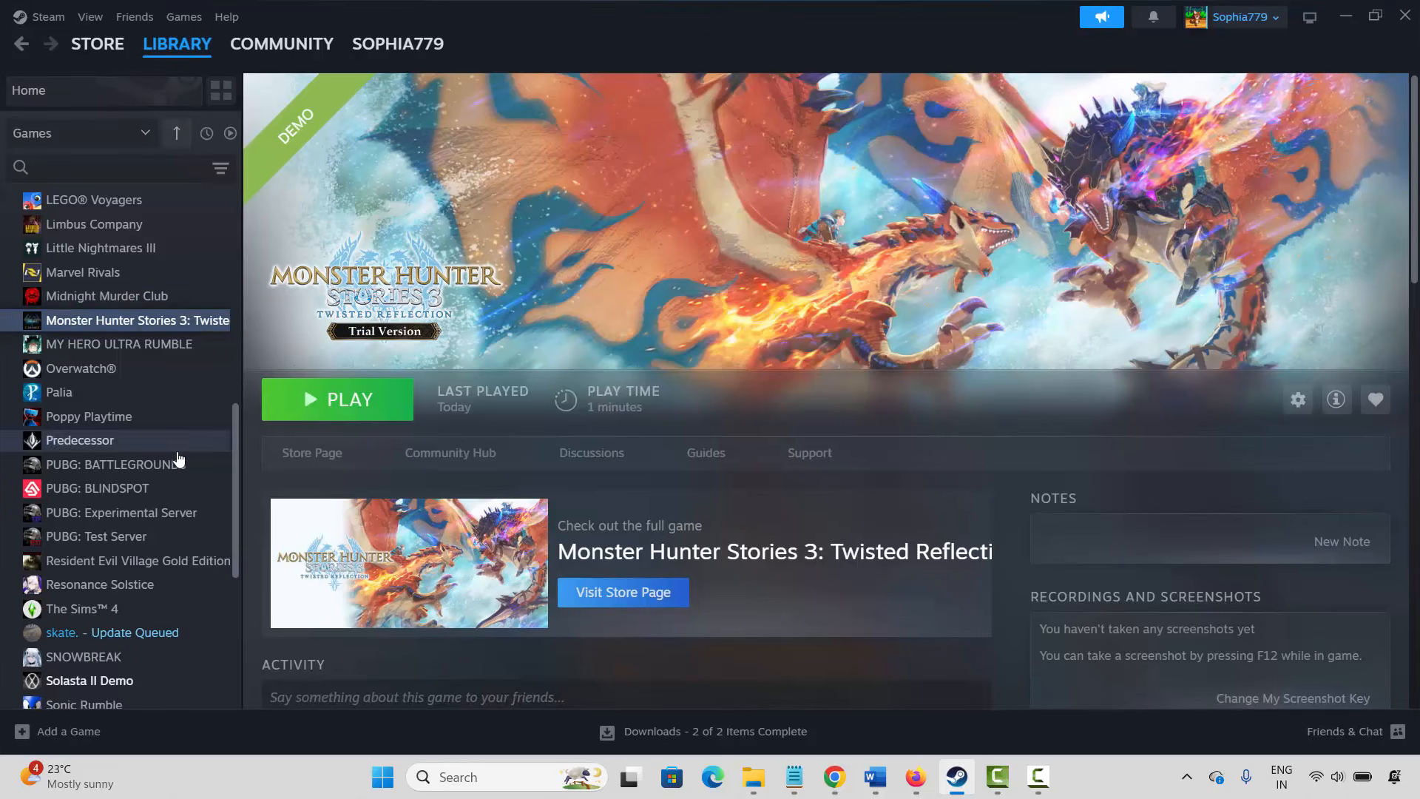
right_click(155, 330)
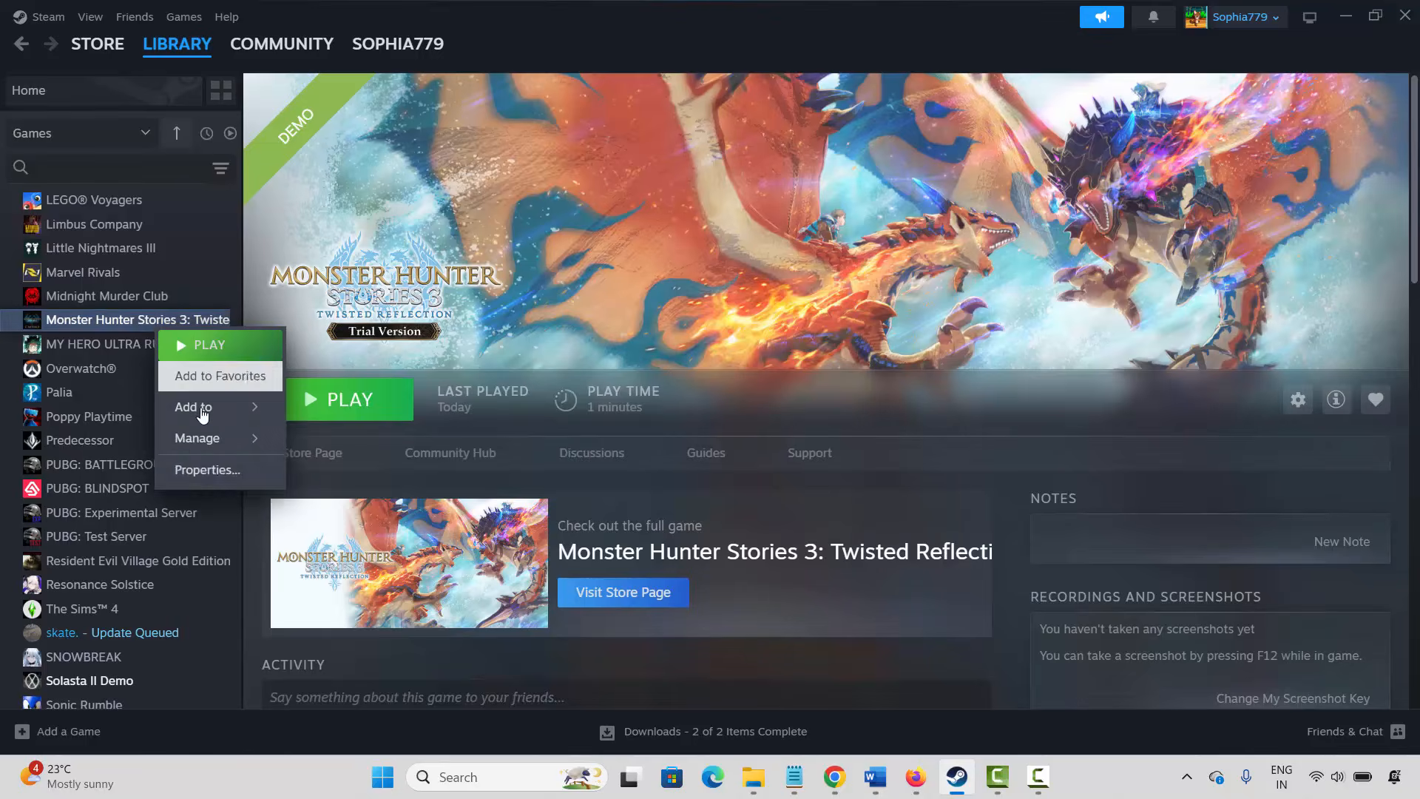
left_click(232, 479)
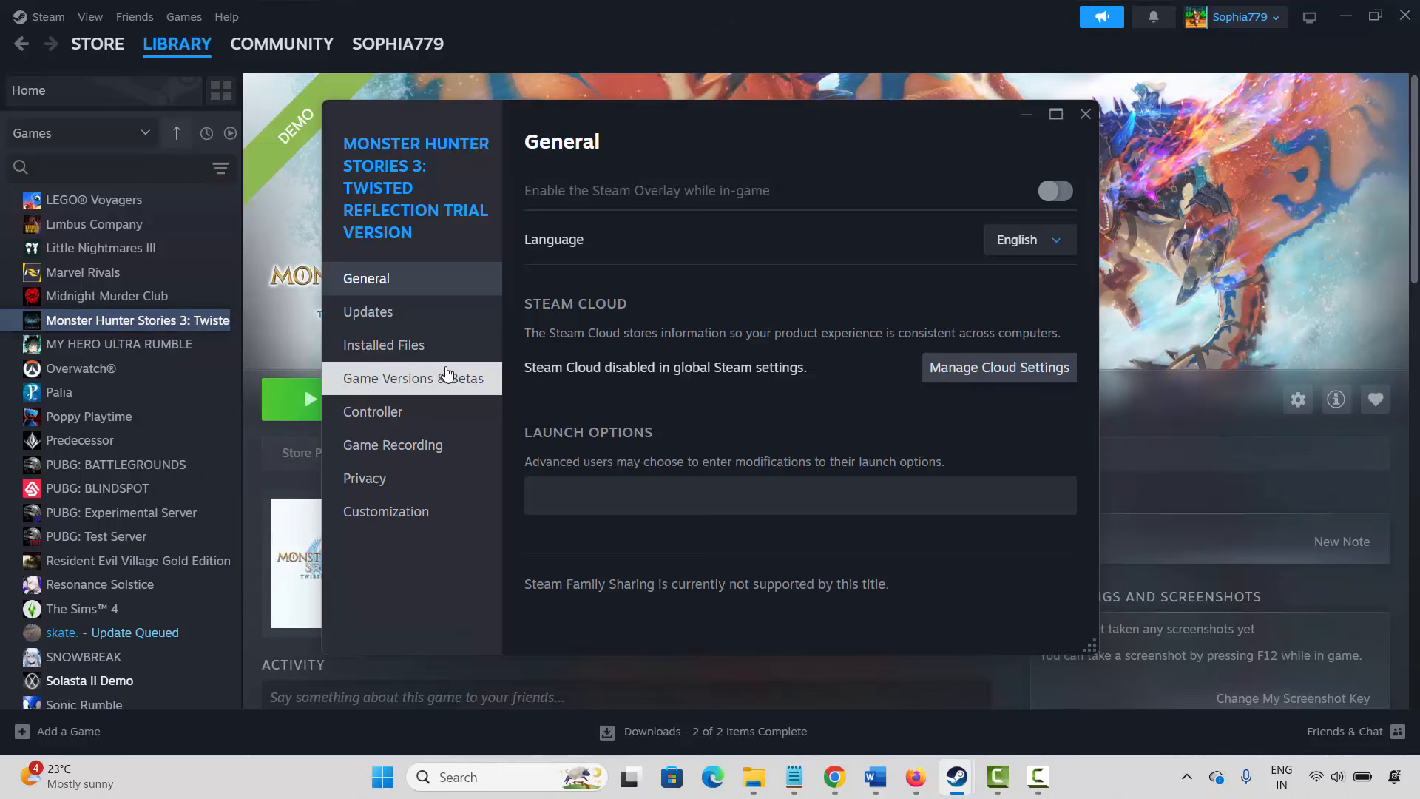
left_click(447, 355)
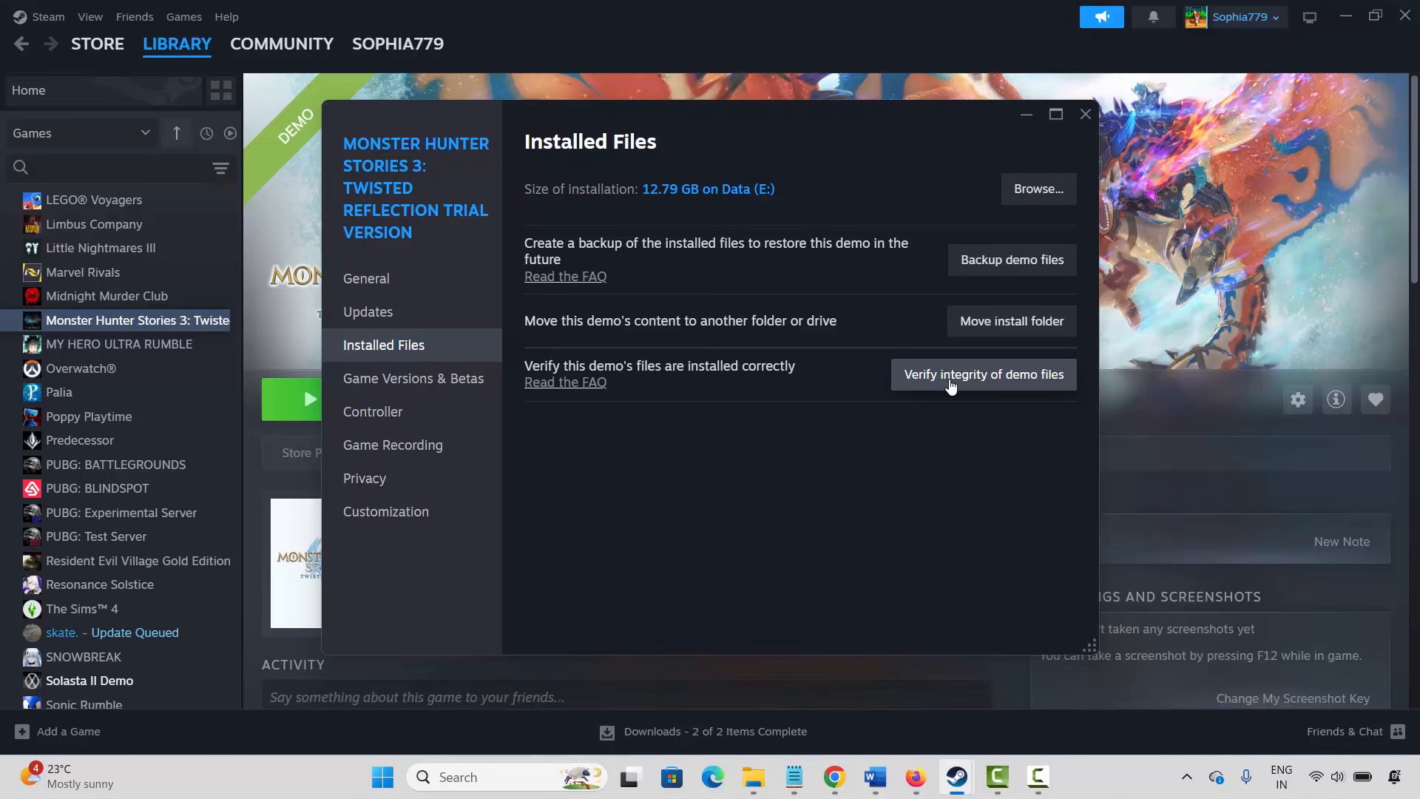
left_click(1084, 116)
- Return to the Word document and read the Method 10 graphics settings section through to the Method 11 heading
left_click(958, 777)
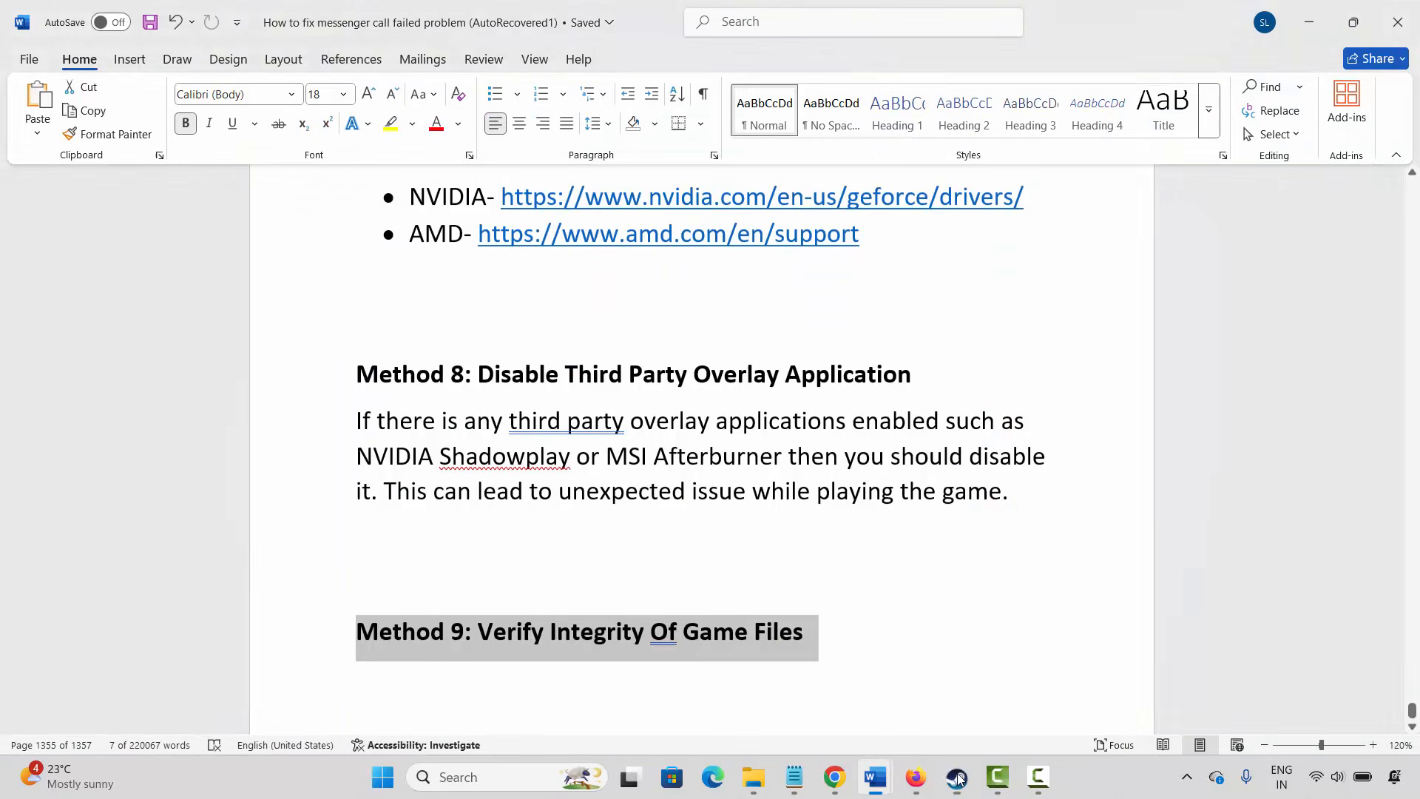
scroll(516, 520, "down", 5)
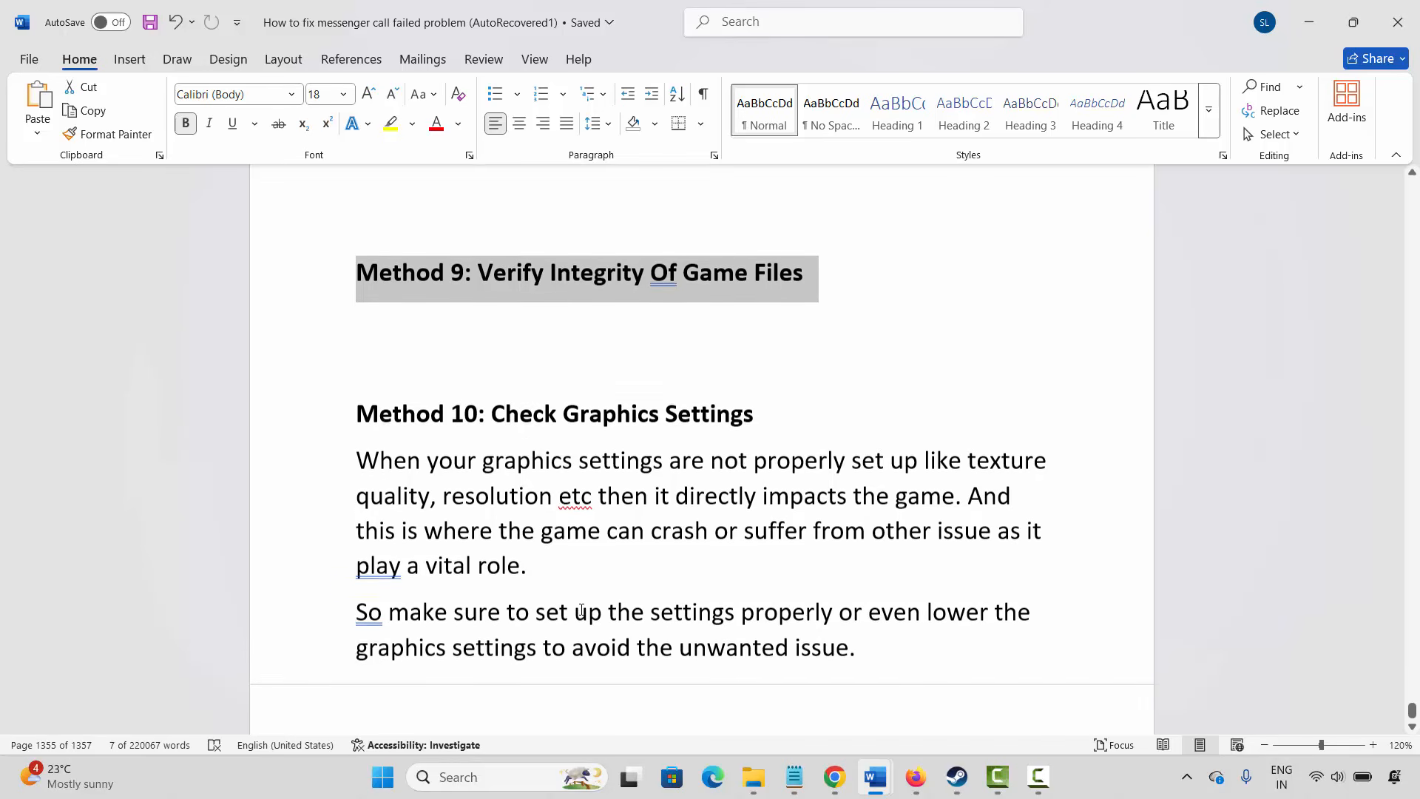
scroll(582, 610, "down", 2)
scroll(582, 609, "down", 3)
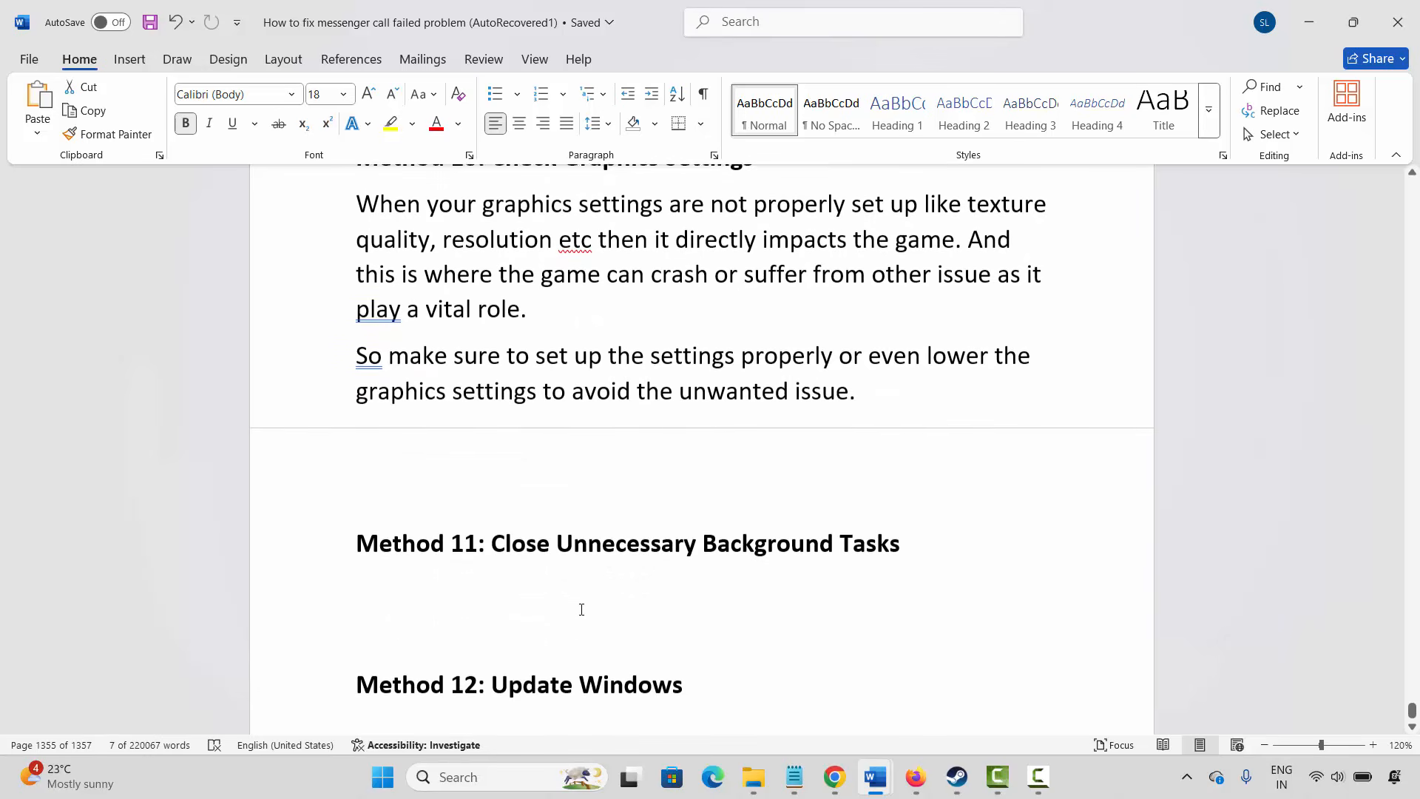
- Open Task Manager, review the background processes and the actions available for a Browser Sandbox process, and close it
left_click(457, 777)
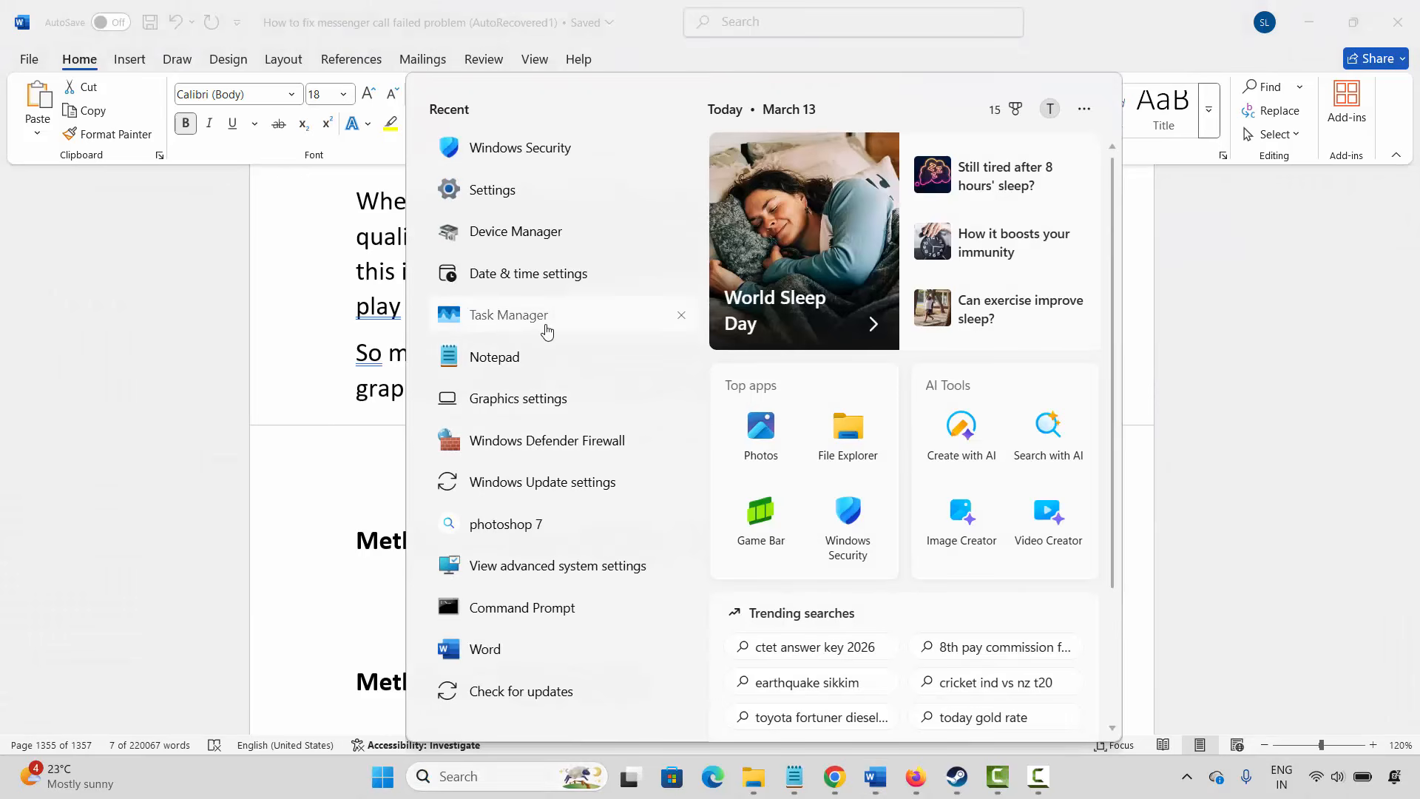
key("Escape")
key("ctrl+shift+Escape")
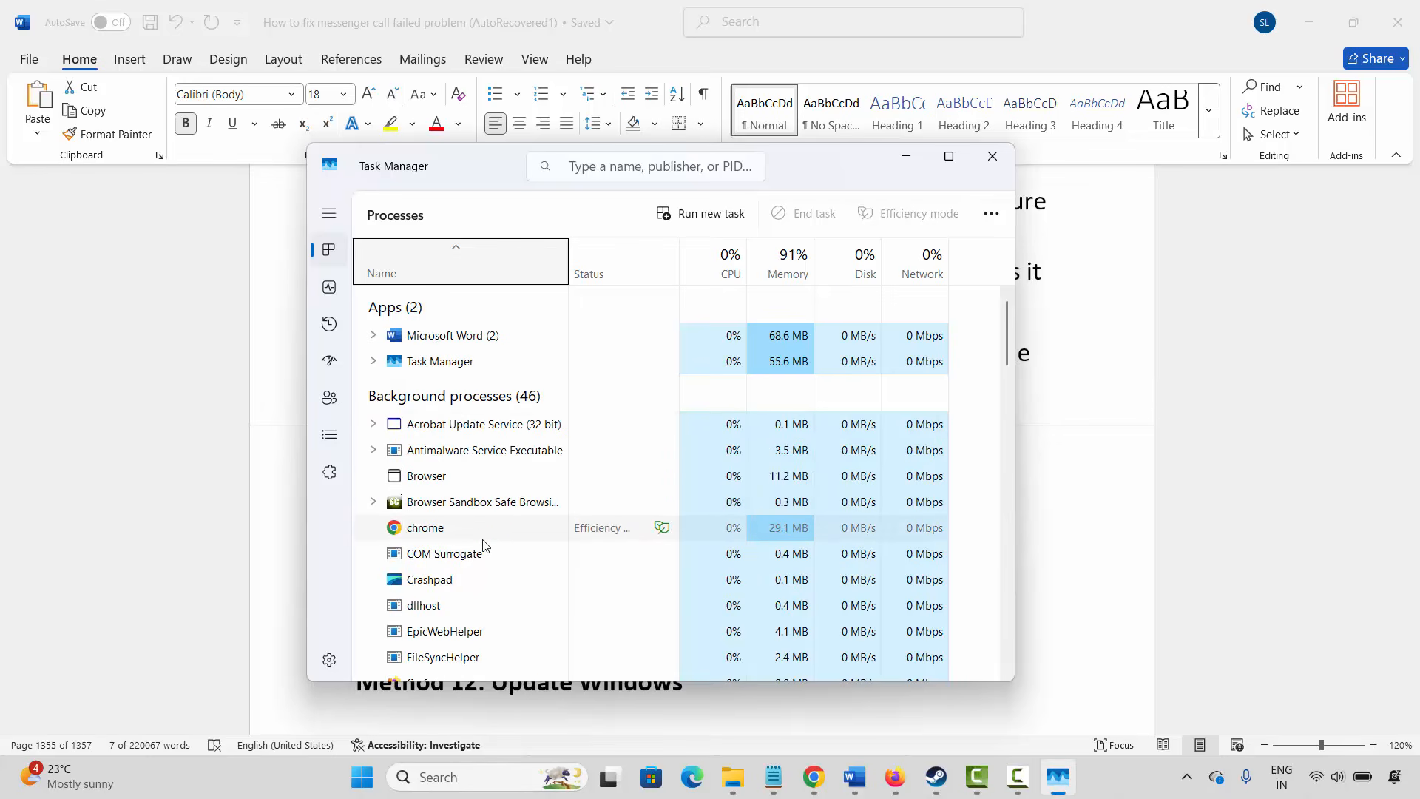
scroll(482, 546, "down", 1)
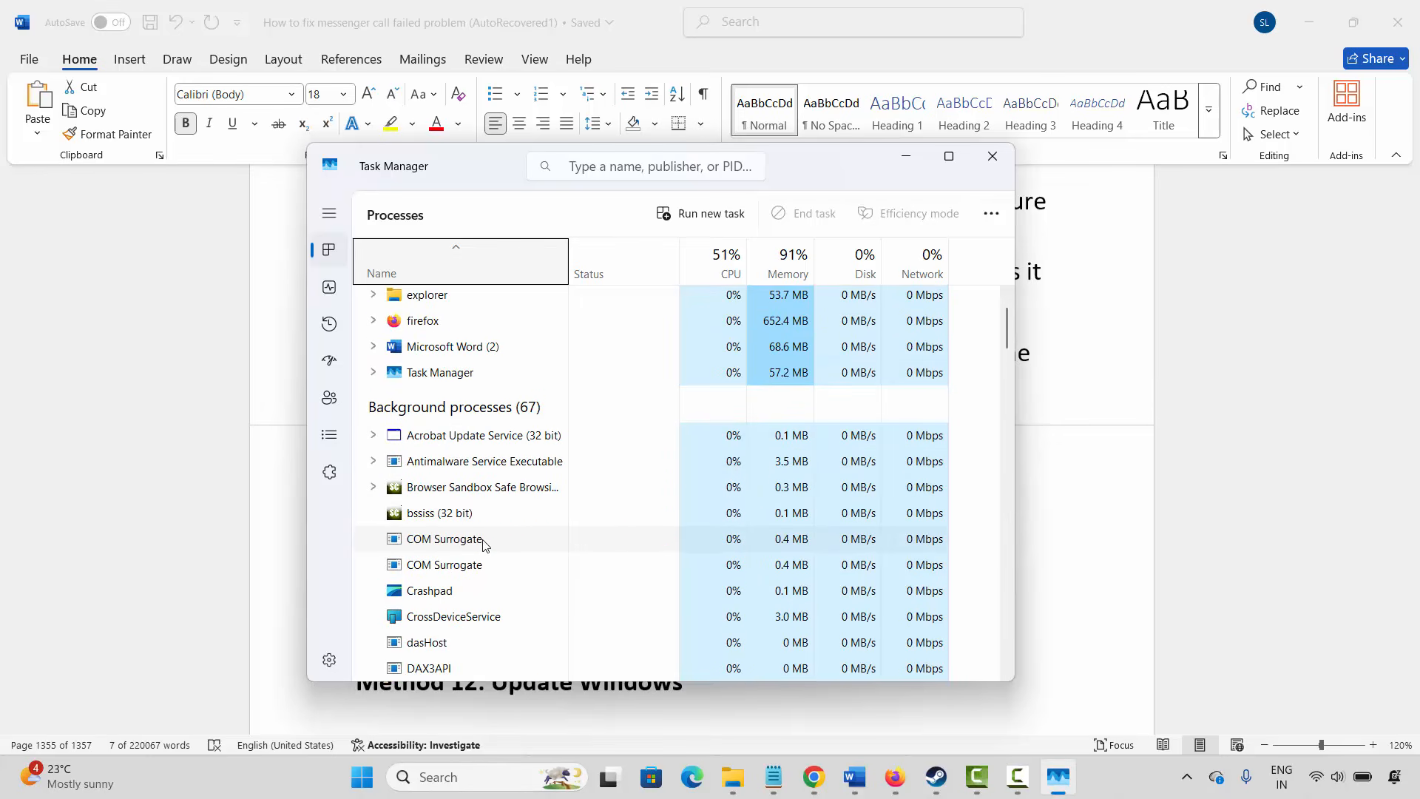
scroll(418, 536, "down", 2)
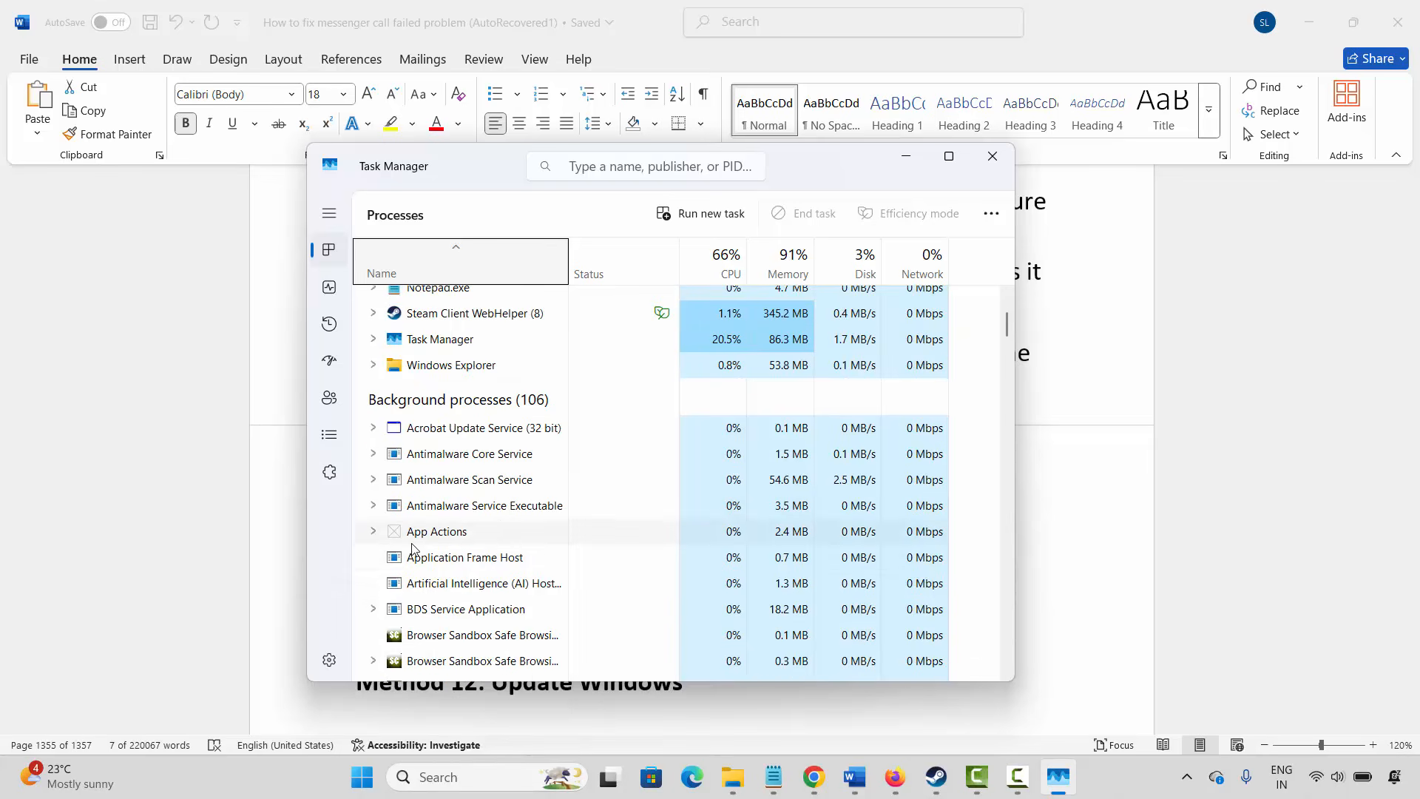
scroll(474, 558, "down", 2)
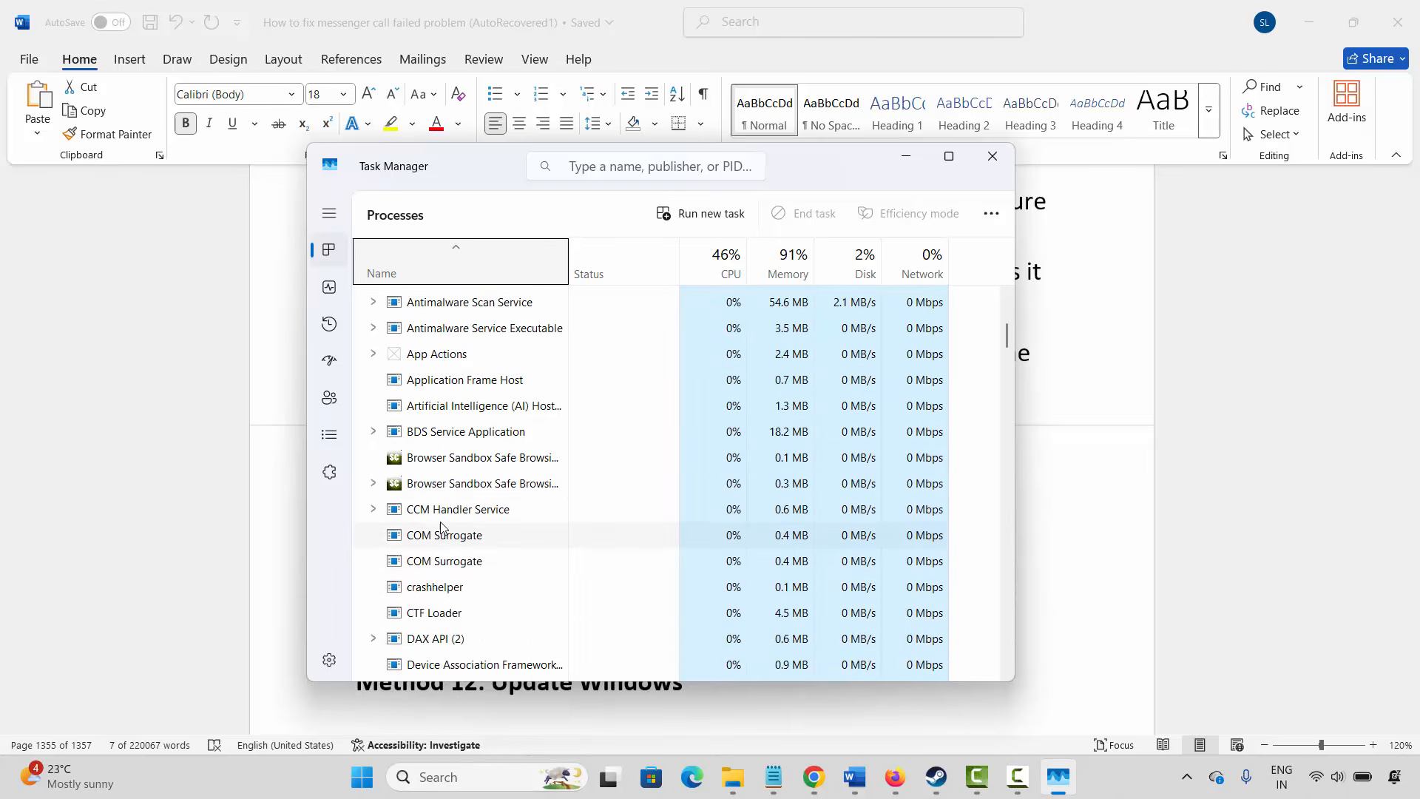
right_click(450, 485)
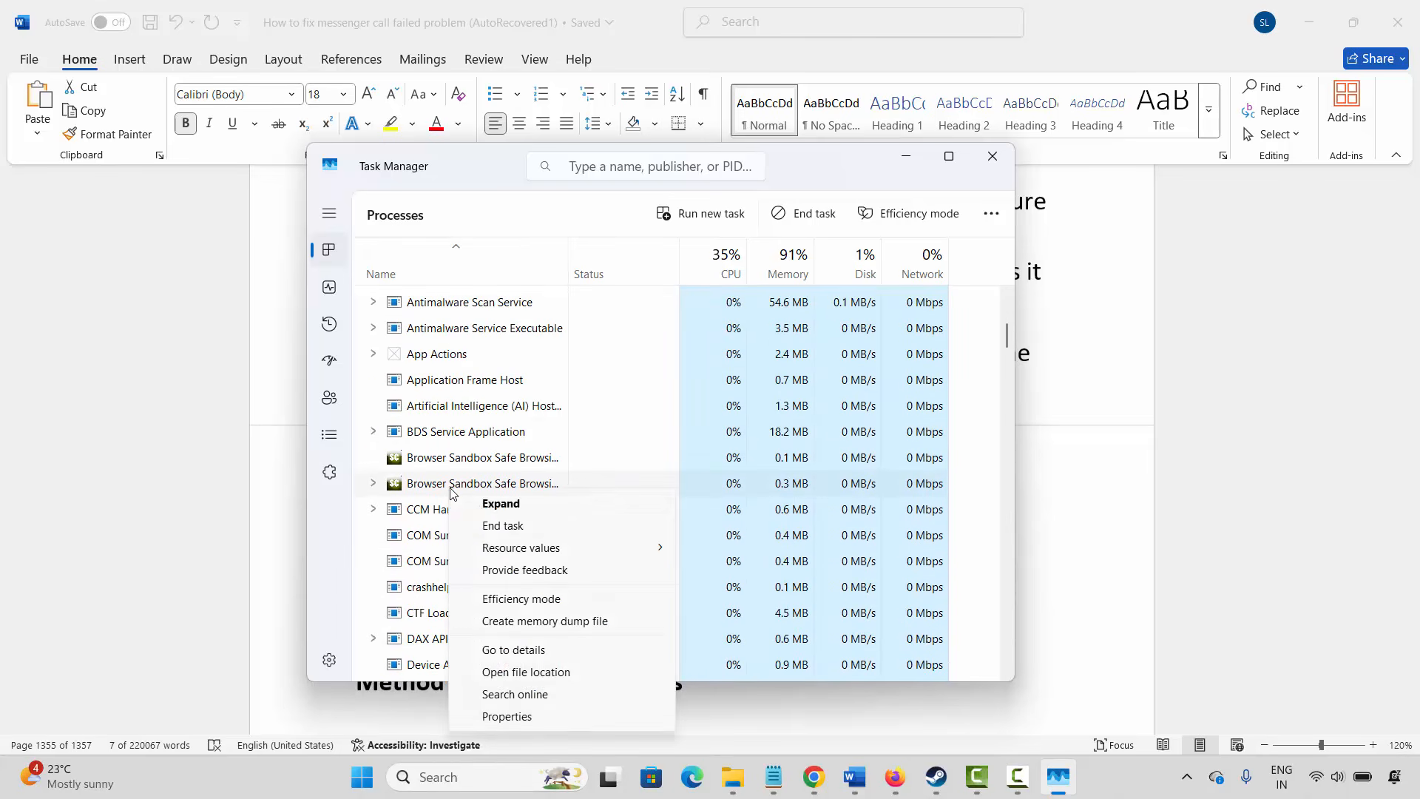
left_click(992, 159)
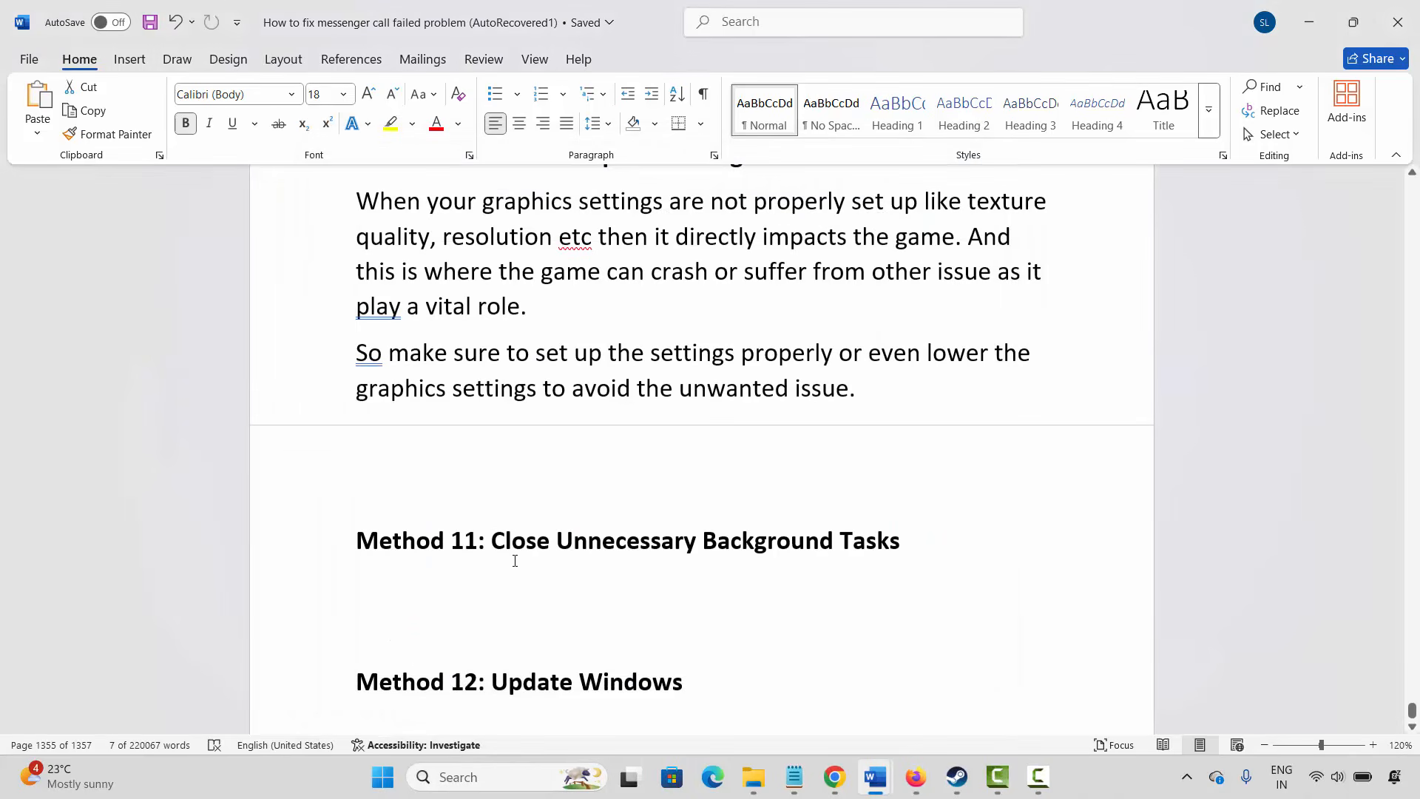
- Go to the Method 12 heading, run a Windows Update check for updates, and close Settings
scroll(439, 571, "down", 1)
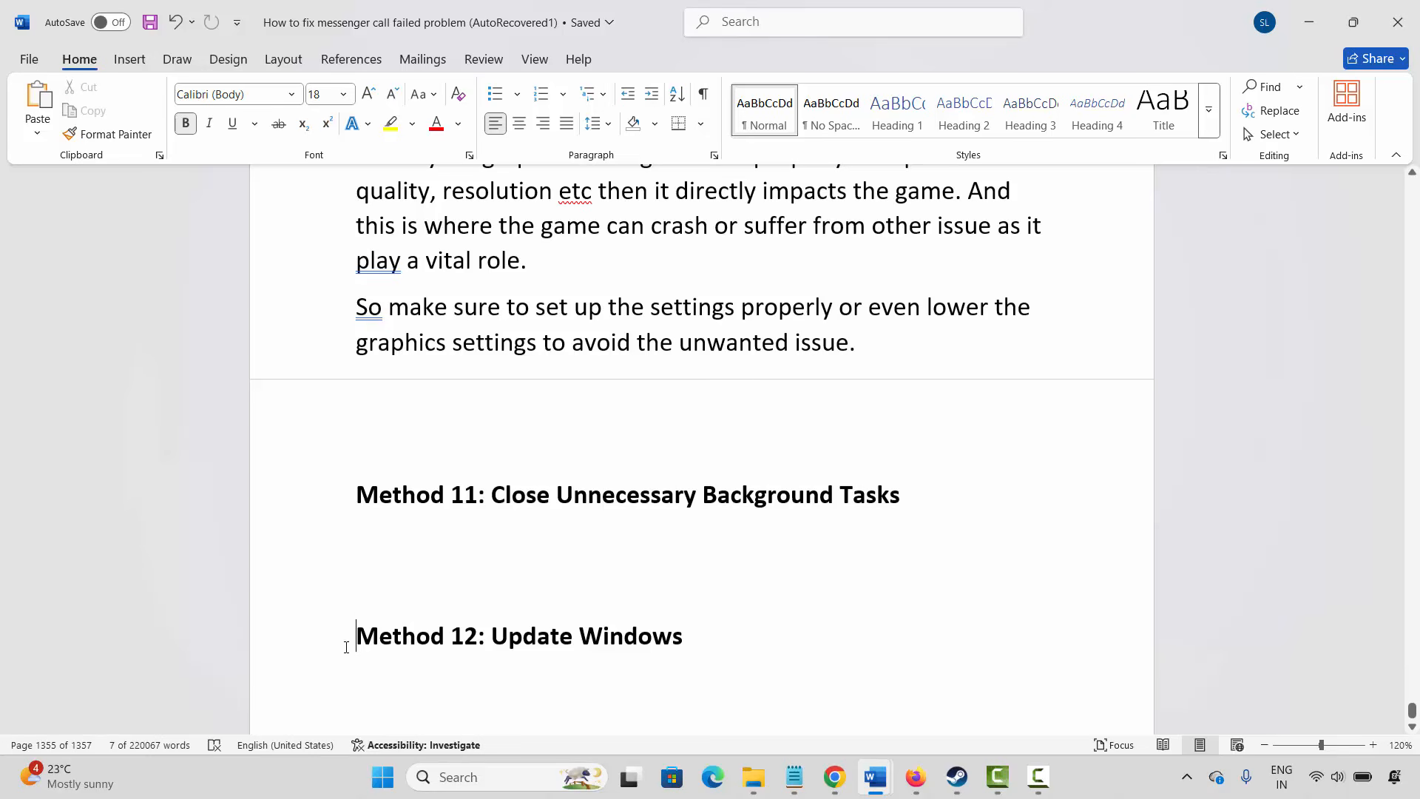
left_click(323, 651)
left_click(470, 681)
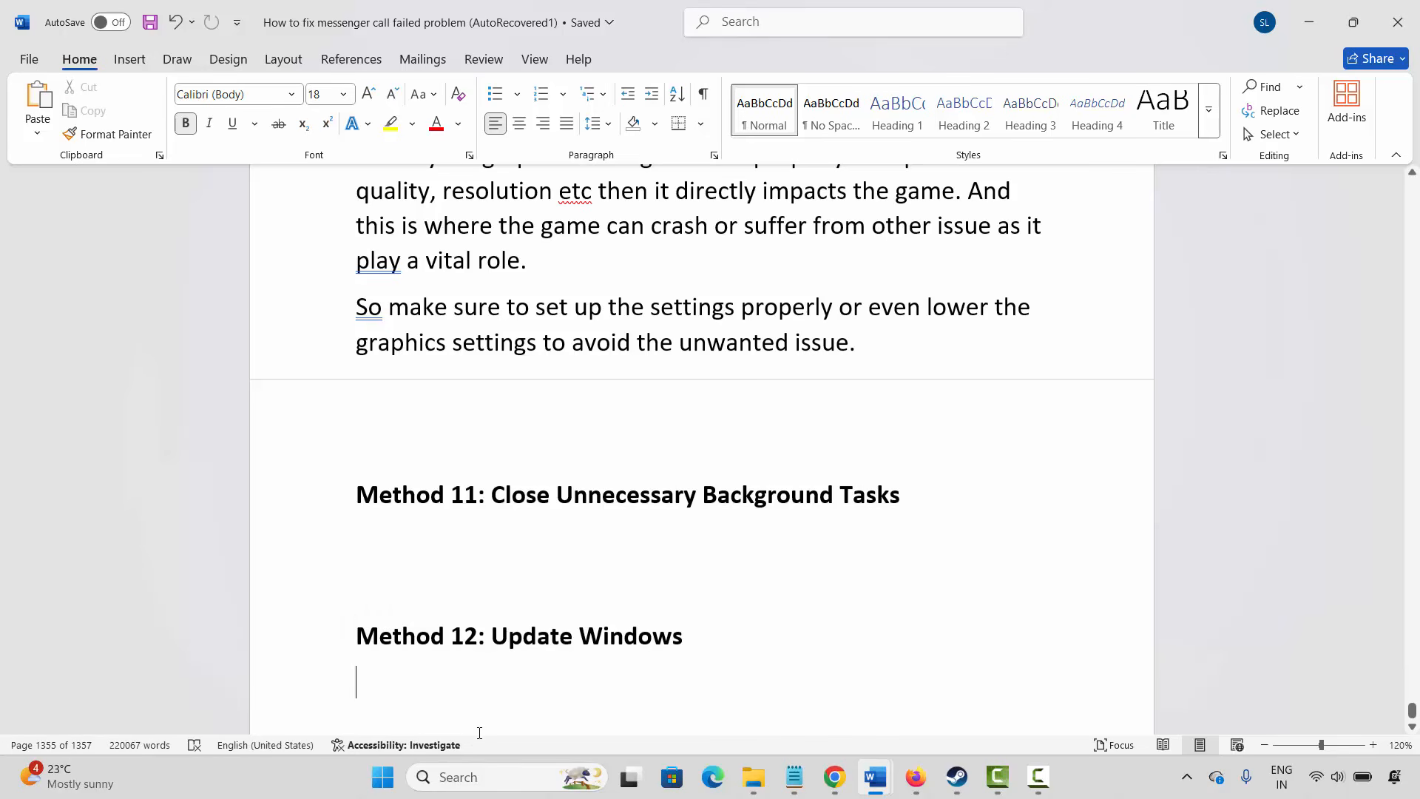
left_click(484, 778)
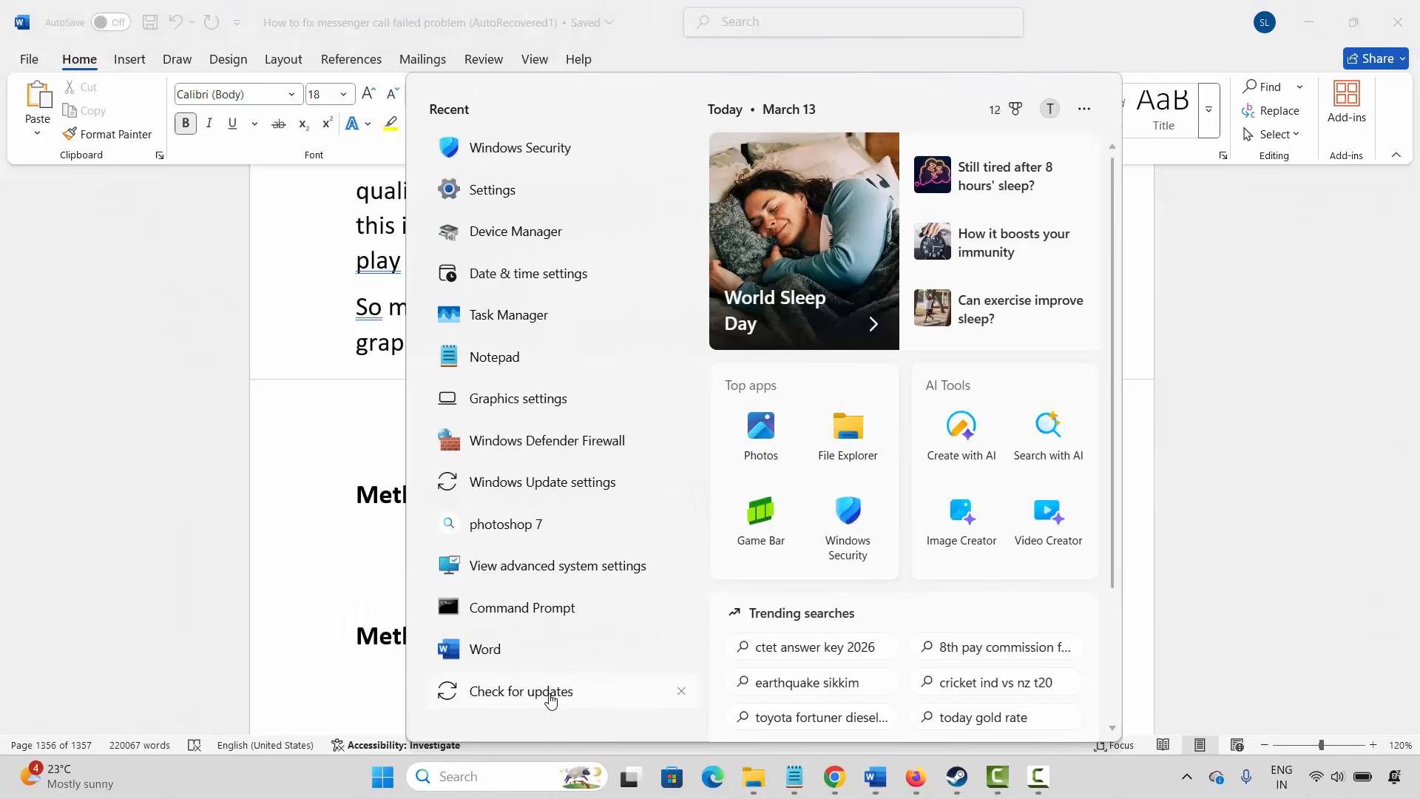
left_click(551, 691)
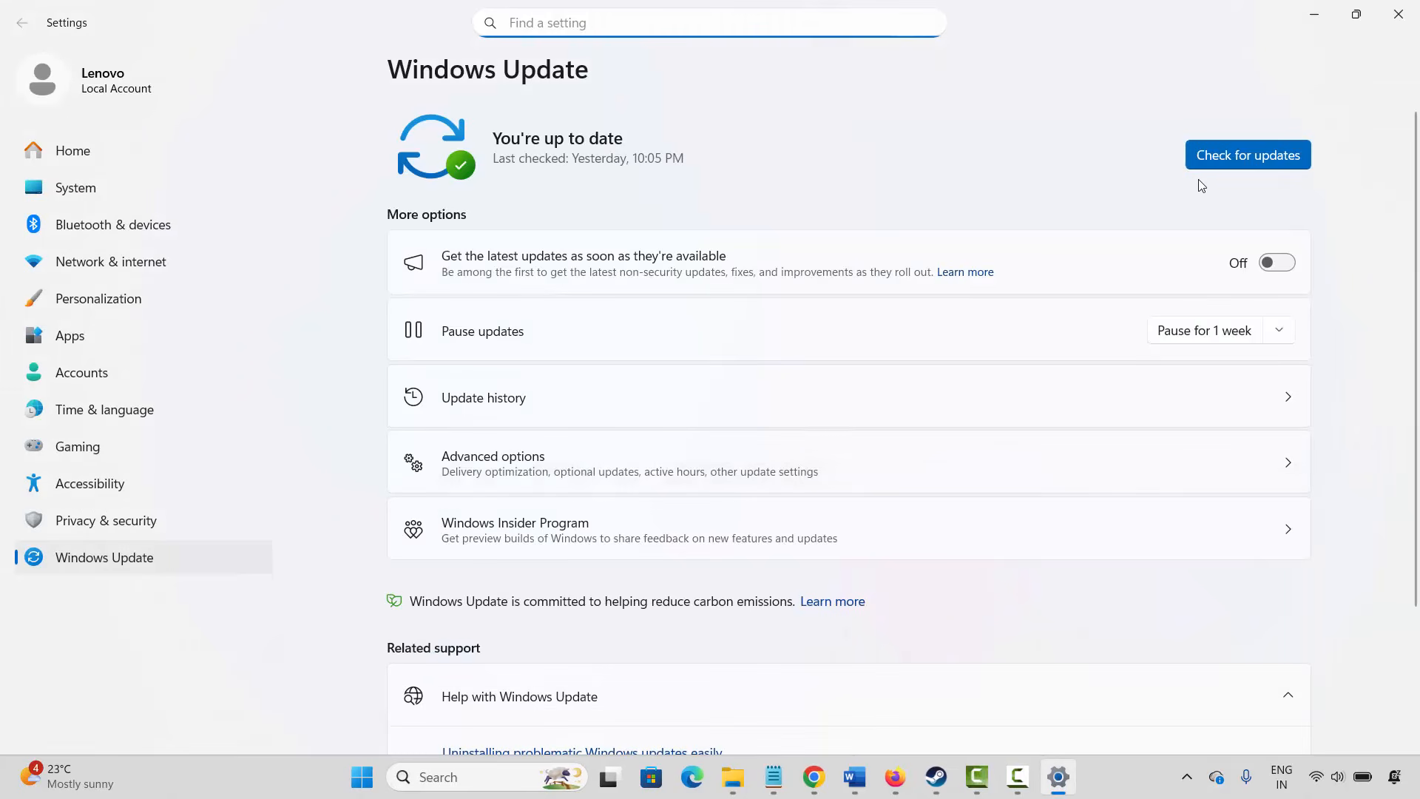
left_click(1232, 165)
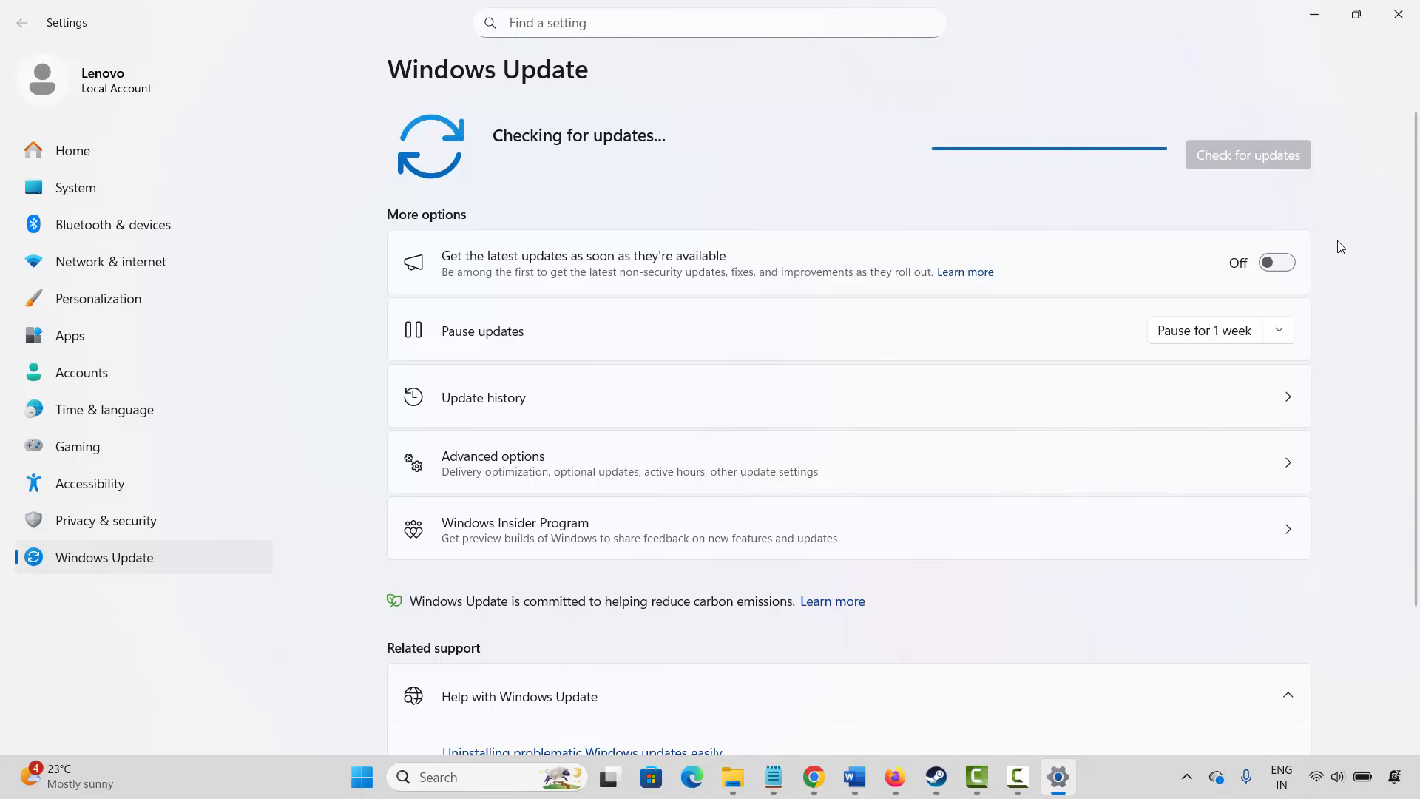
left_click(1398, 14)
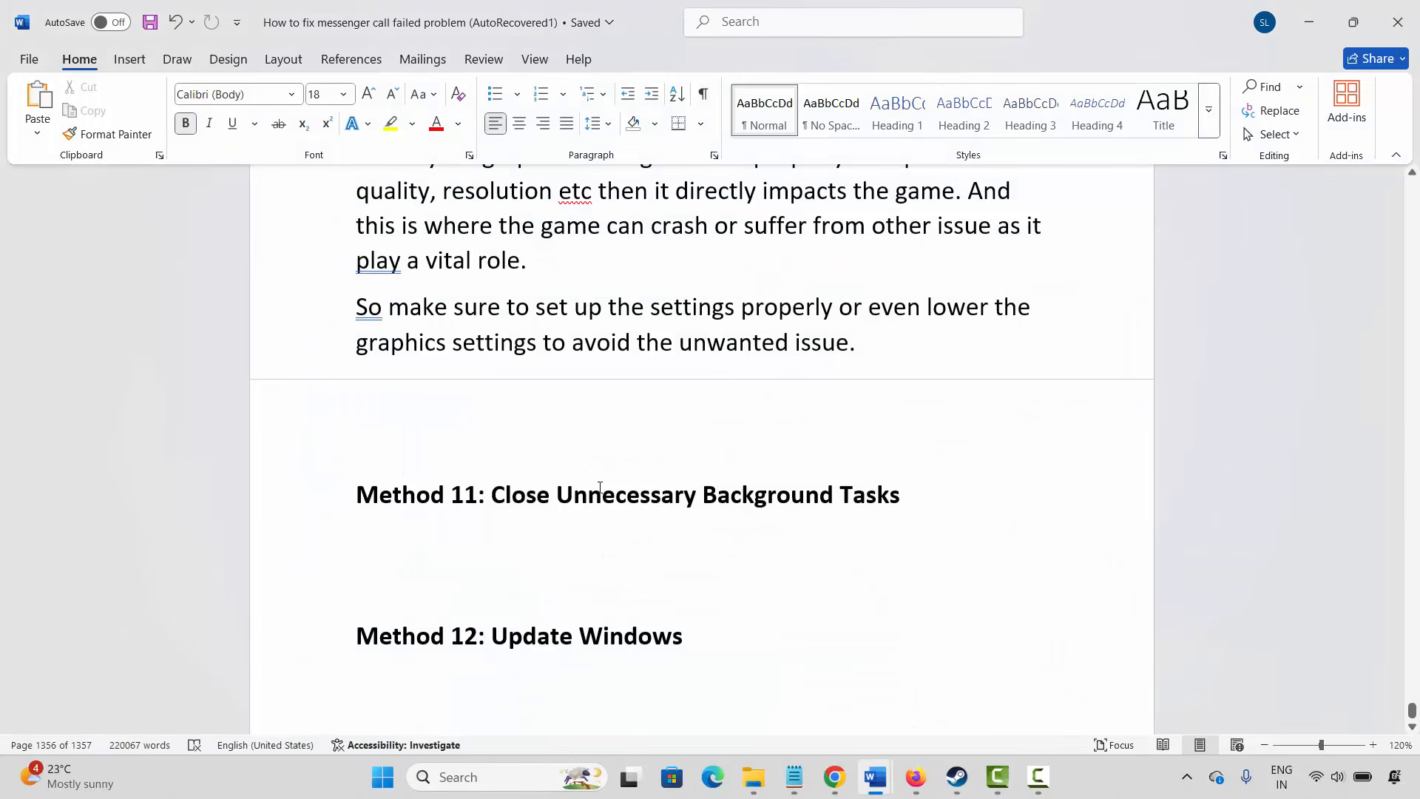
- Continue to the Method 13 heading in the Word document and open the Windows Graphics settings
scroll(591, 481, "down", 3)
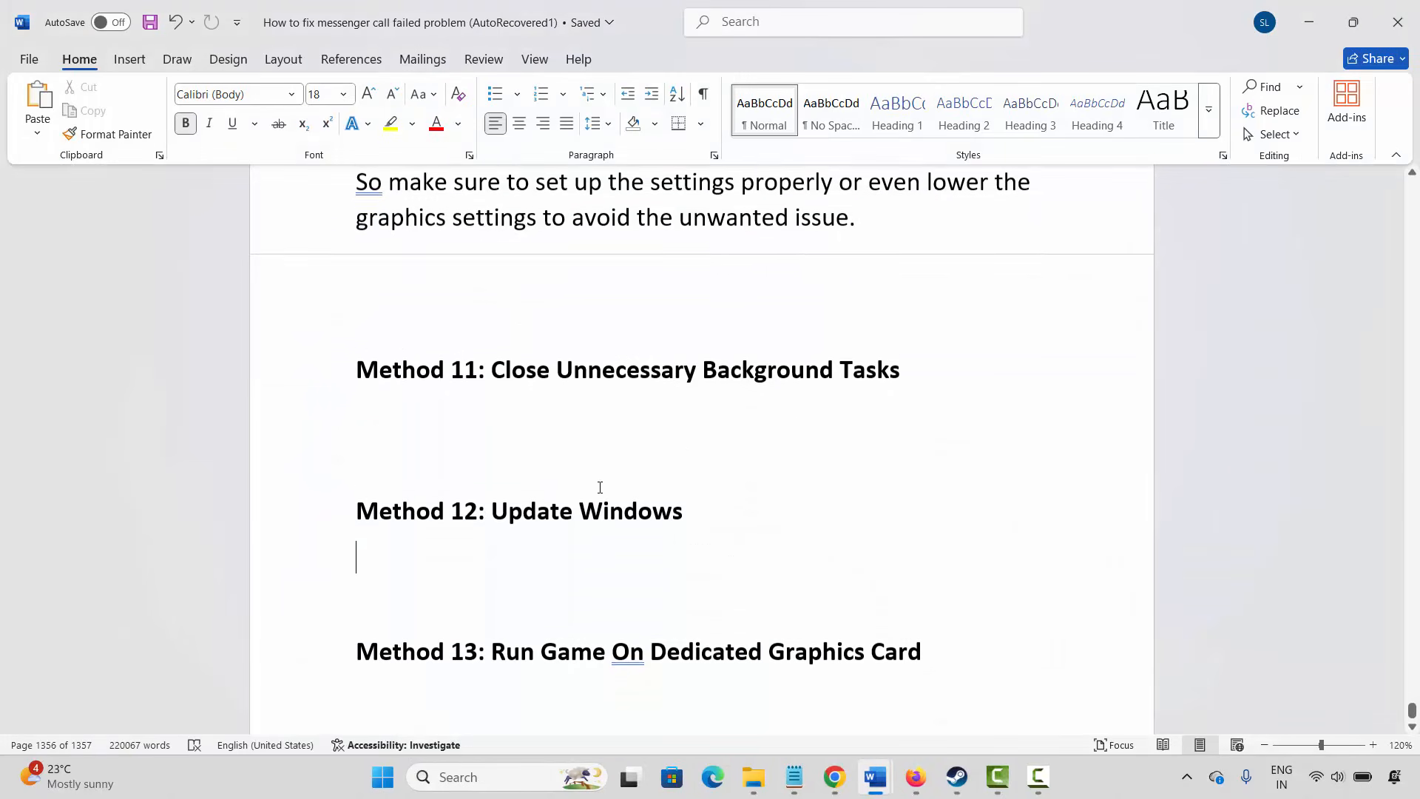
left_click(473, 774)
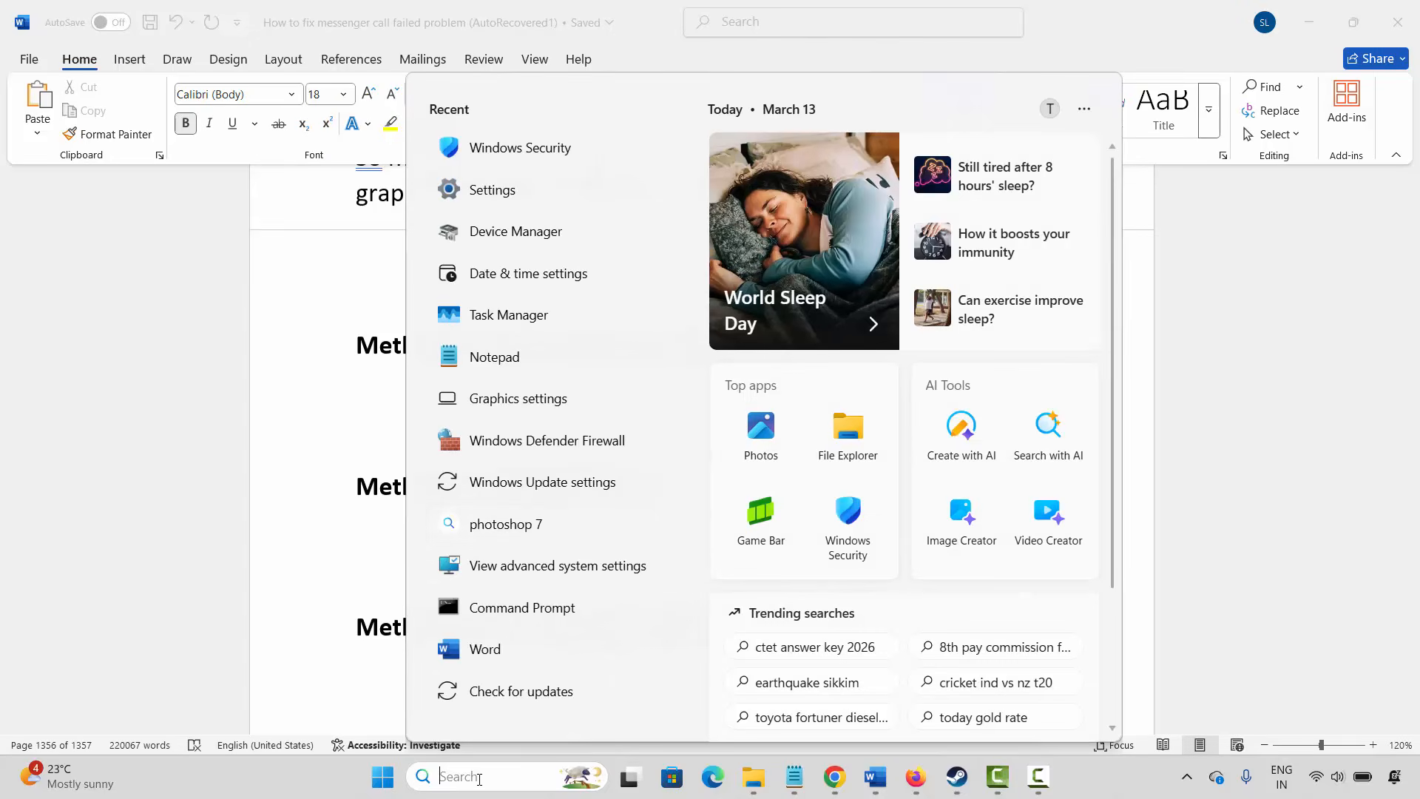
left_click(540, 411)
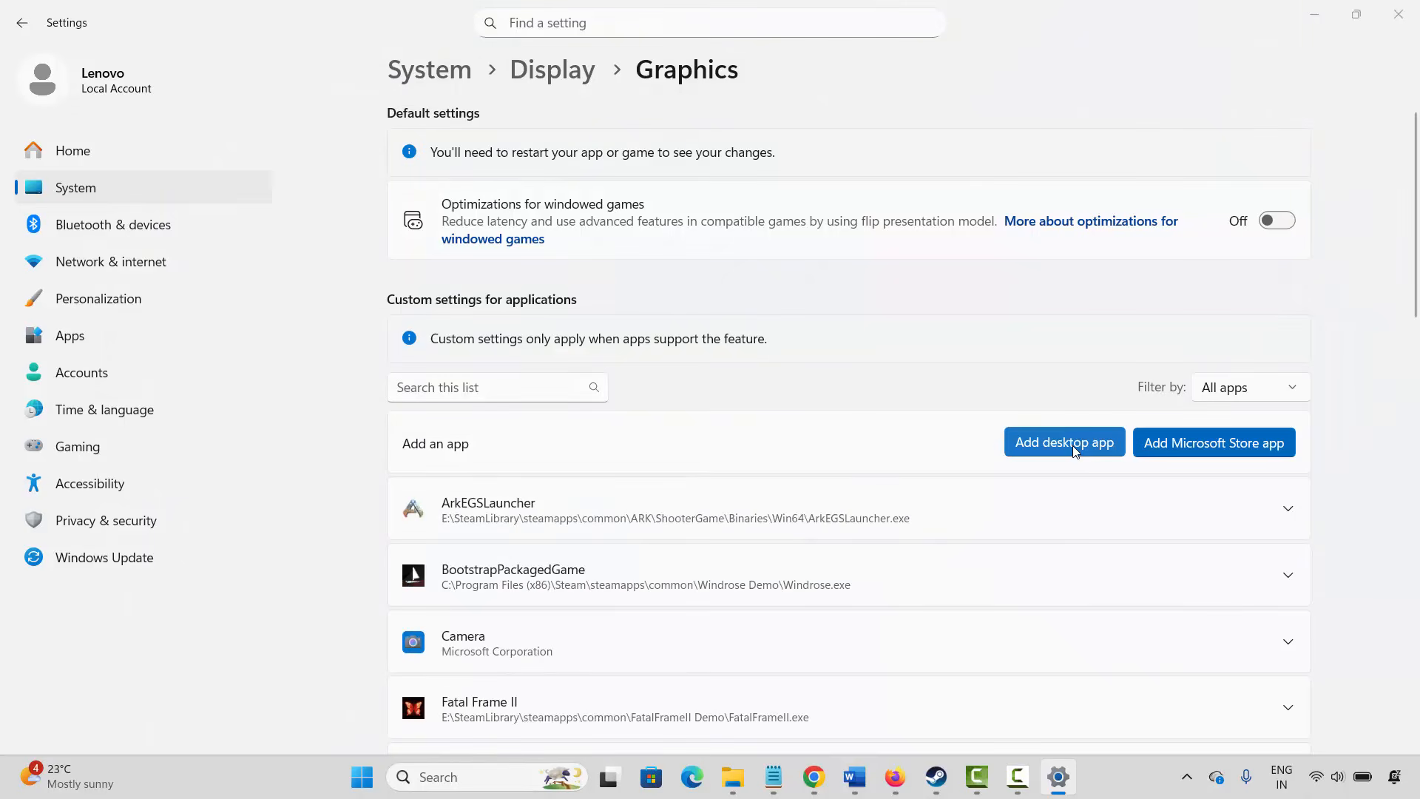
- Add the MONSTER_HUNTER_STORIES_3_TWISTED_REFLECTION_TRIAL application from its folder in SteamLibrary's common directory as a desktop app with custom graphics settings
left_click(1074, 451)
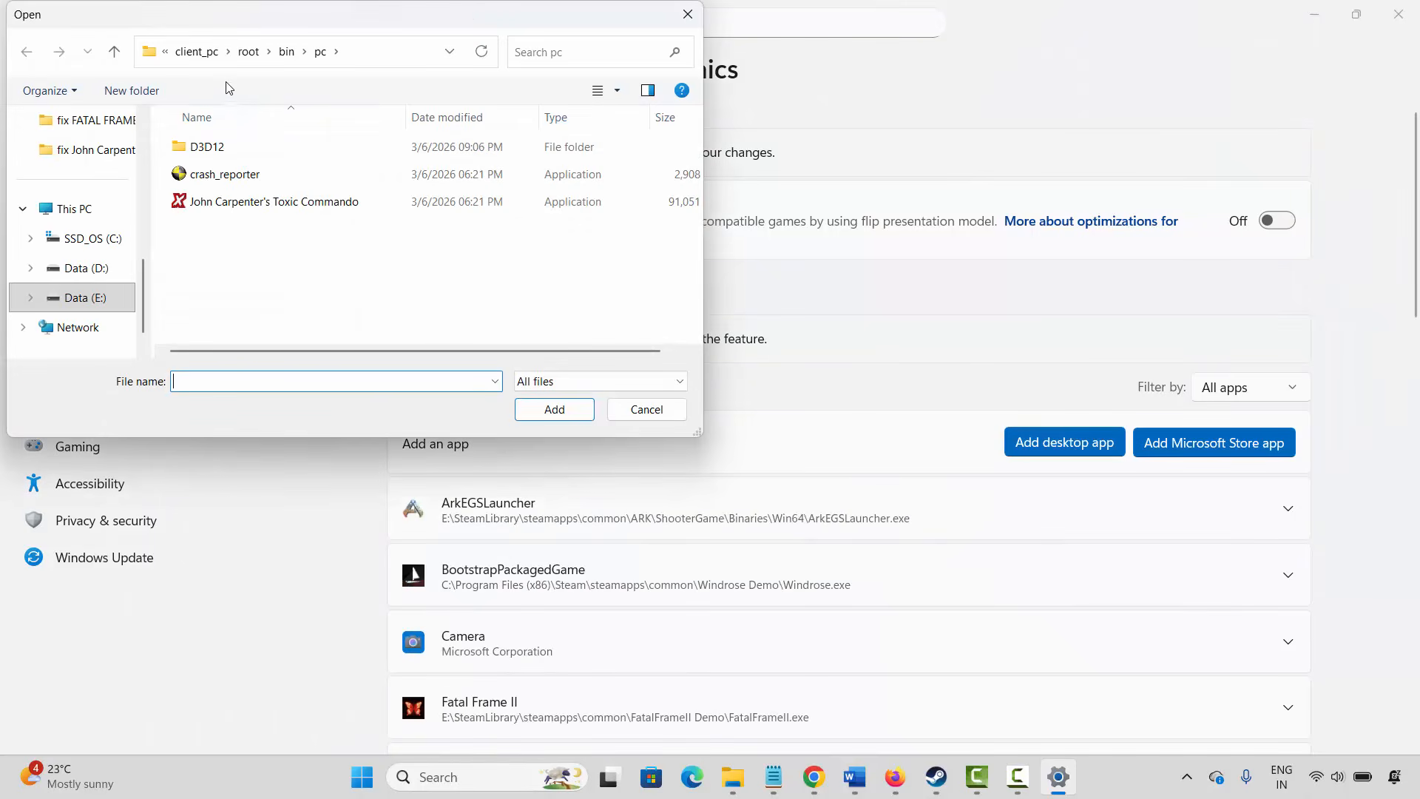
left_click(187, 59)
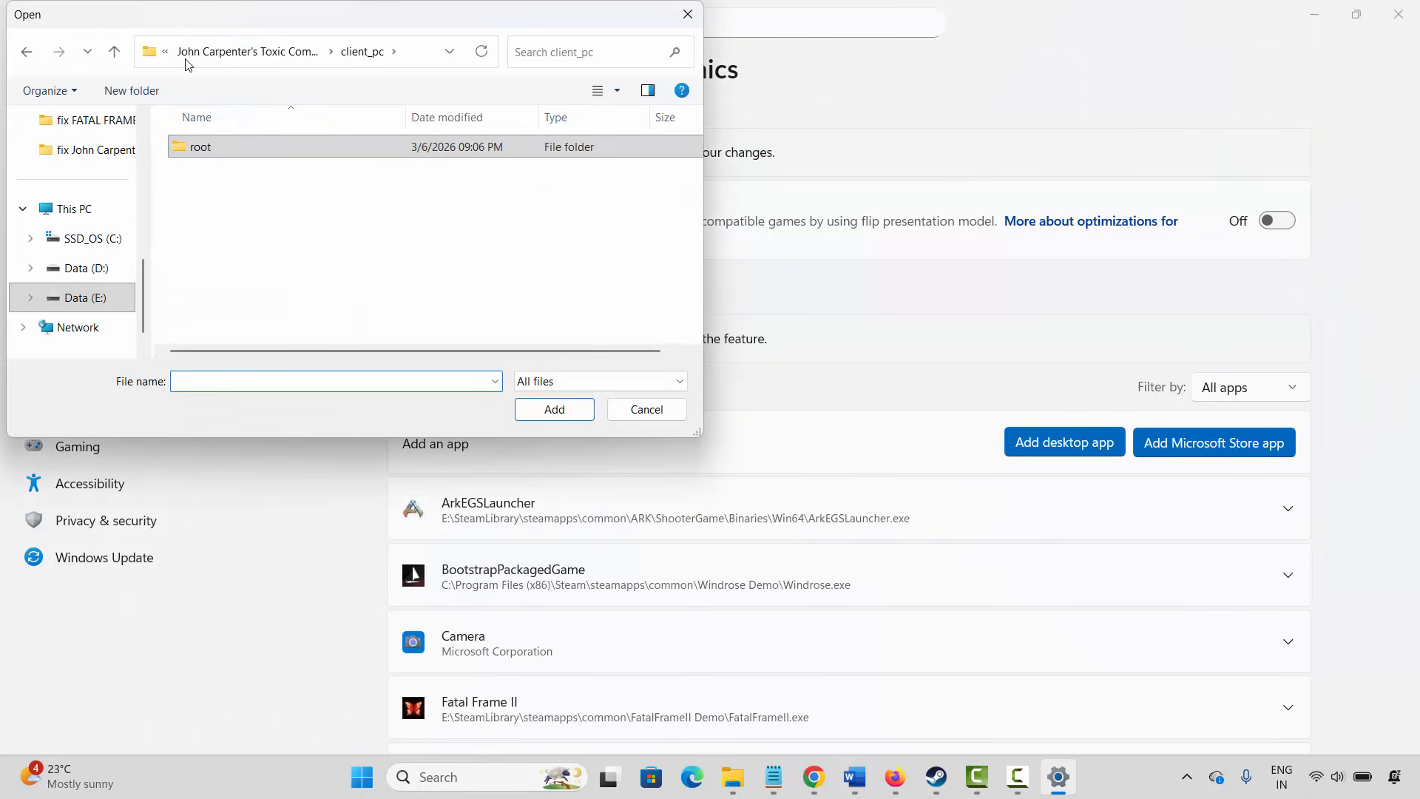
left_click(196, 61)
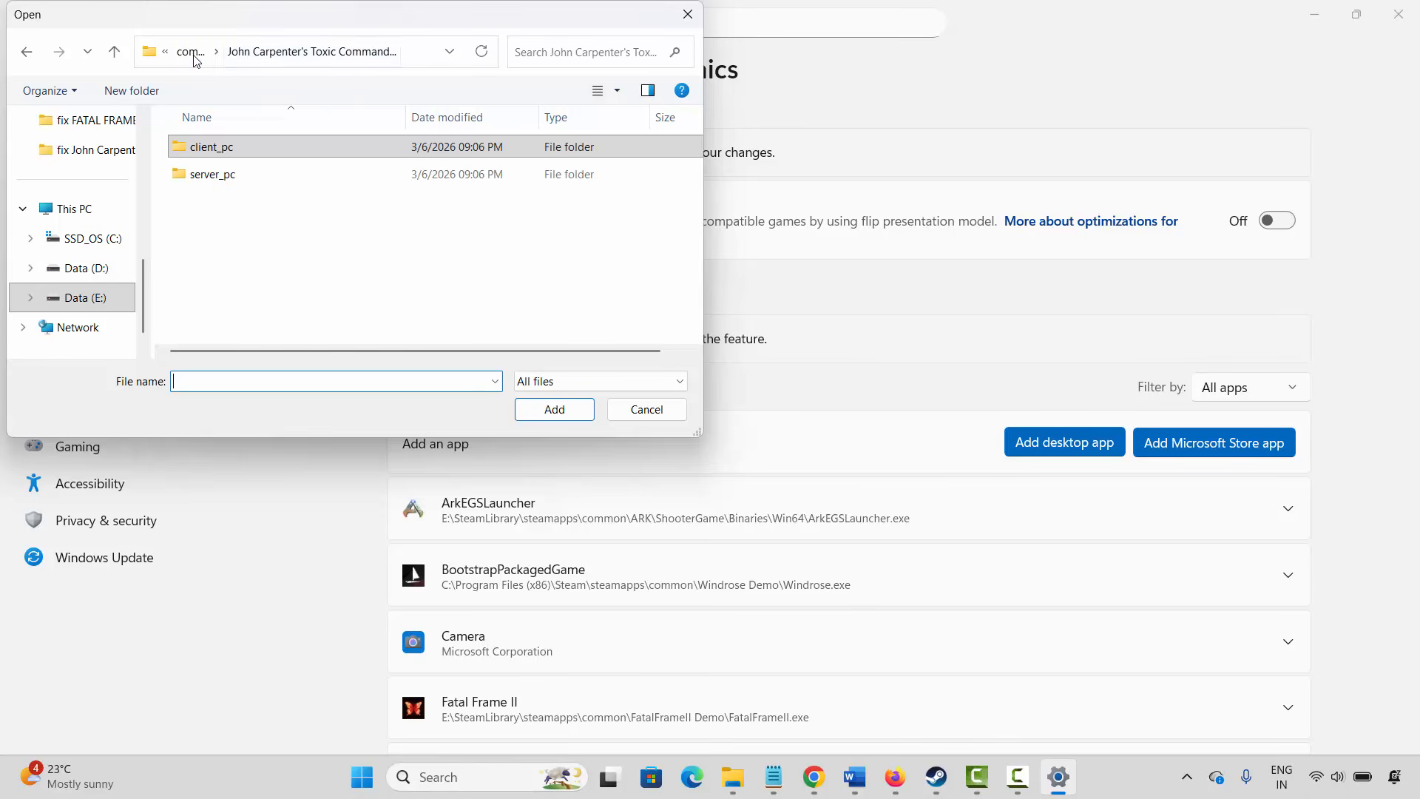
left_click(190, 54)
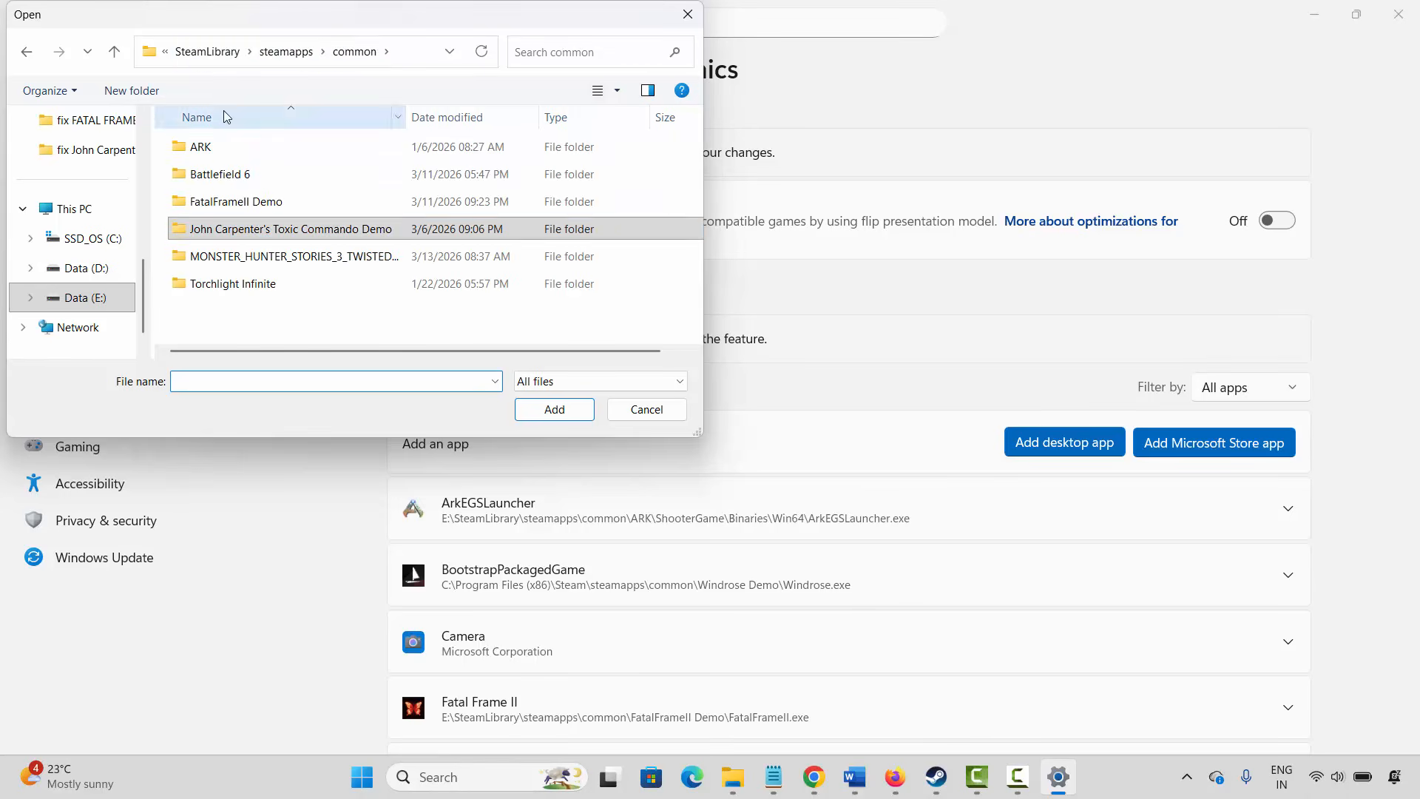
double_click(289, 256)
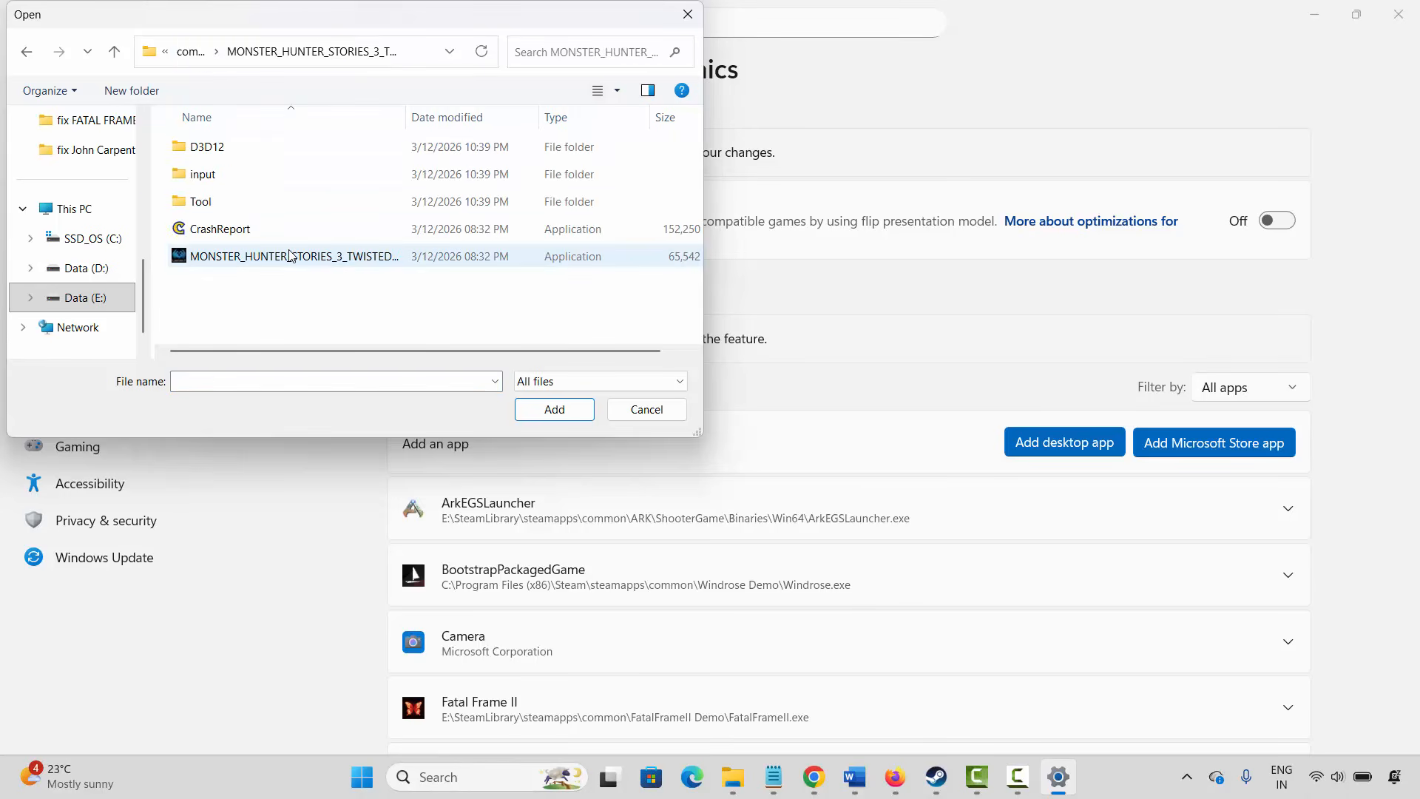
double_click(248, 256)
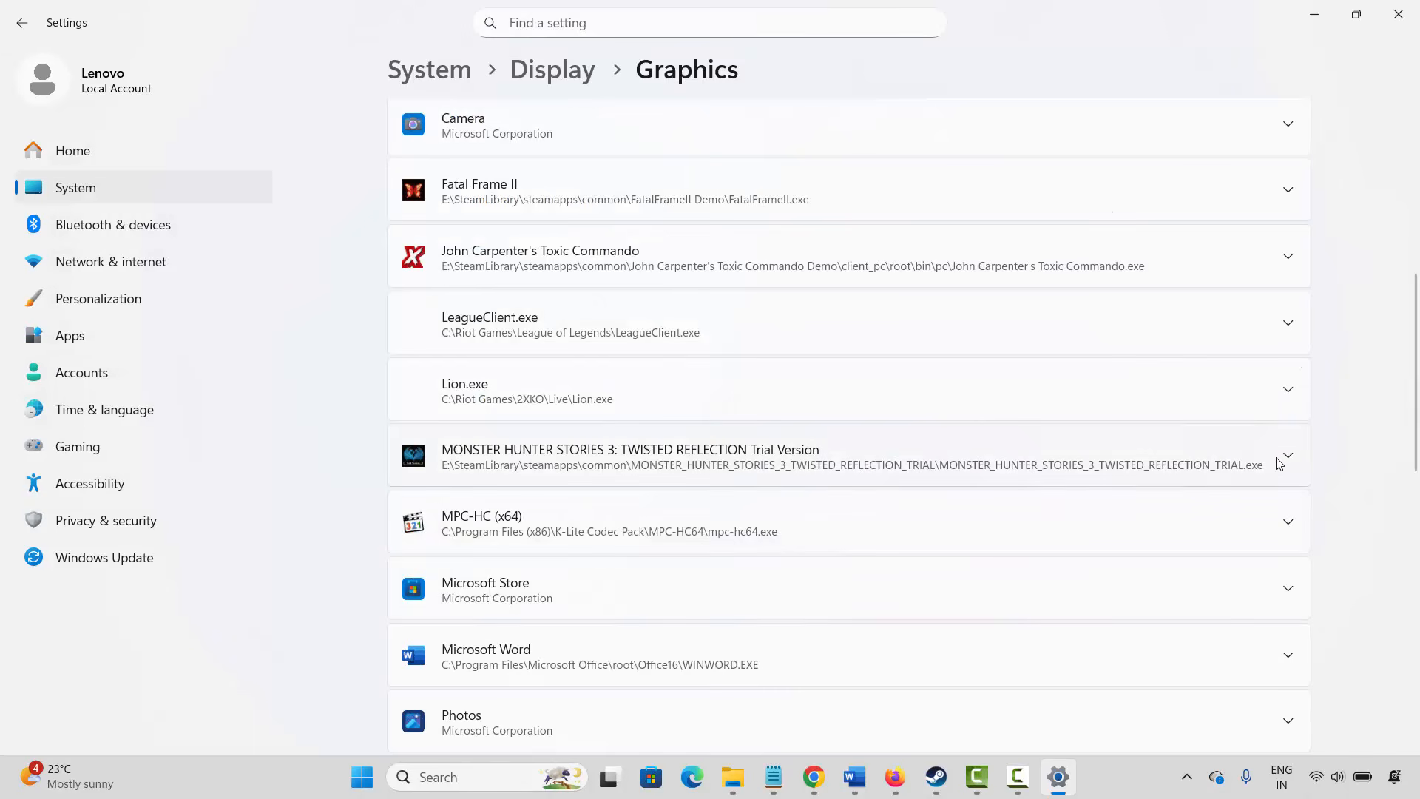
- Set the GPU preference for MONSTER HUNTER STORIES 3: TWISTED REFLECTION Trial Version to High Performance and close Settings
left_click(1286, 457)
left_click(1180, 512)
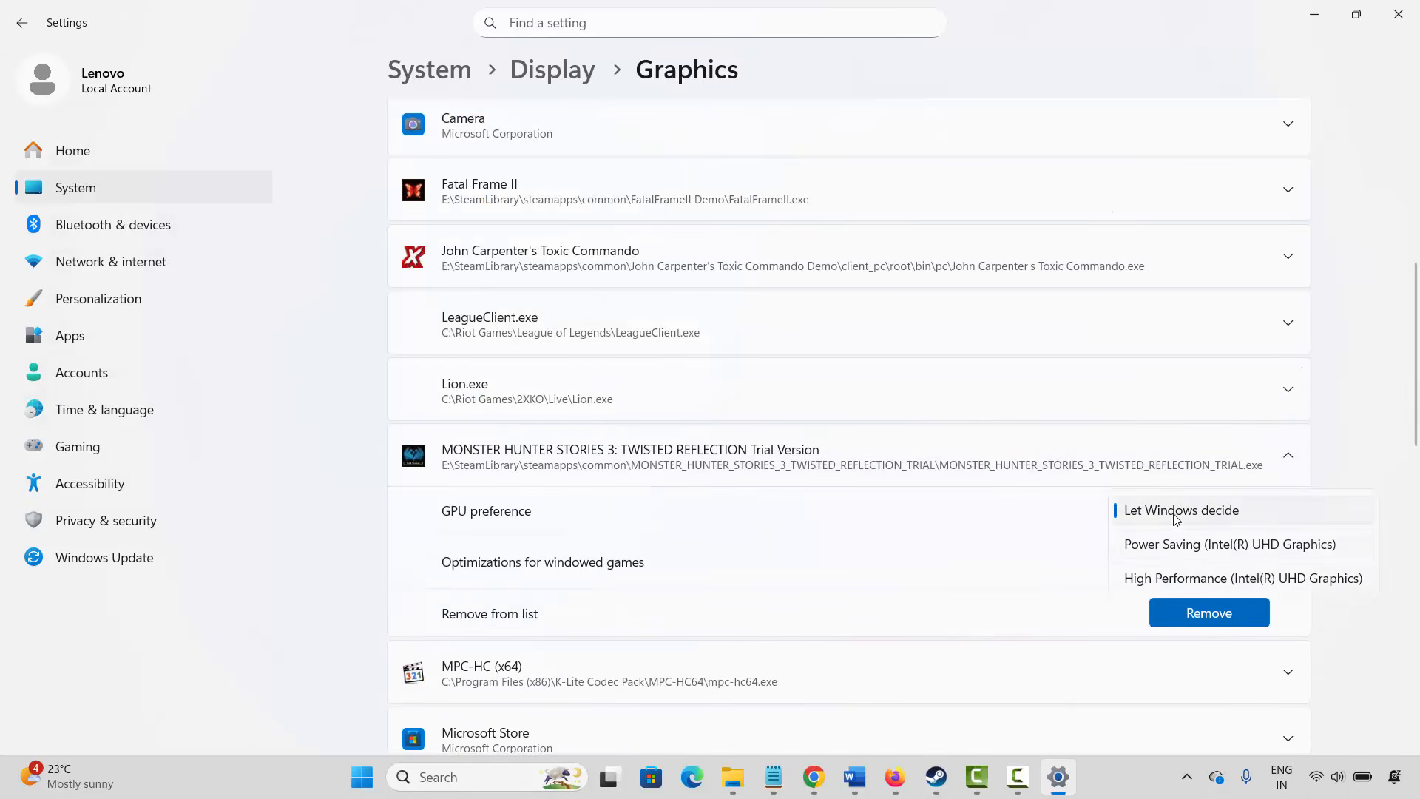
left_click(1164, 578)
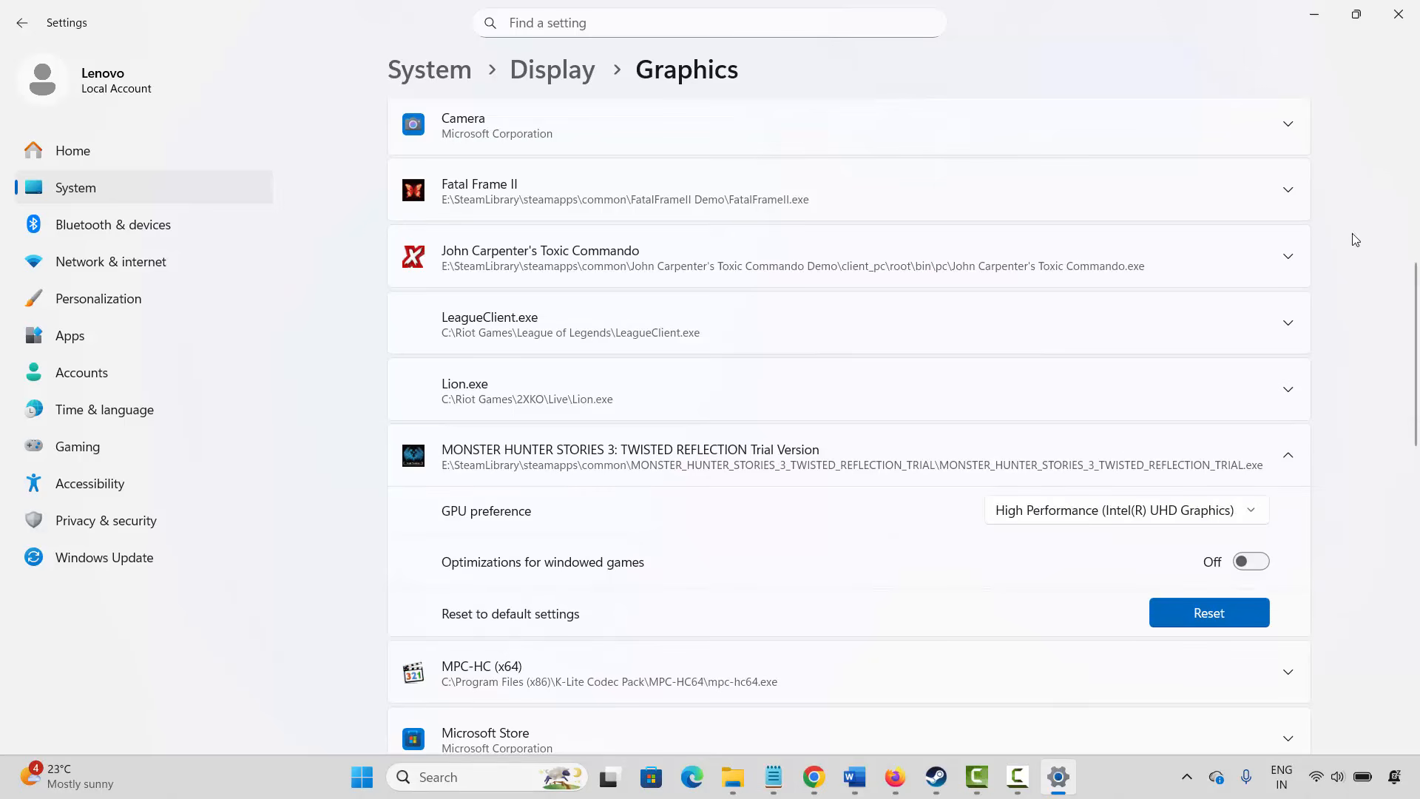
left_click(1398, 14)
- Go to Method 14 in the Word document and copy the Microsoft Visual C++ redistributable link
scroll(659, 498, "down", 3)
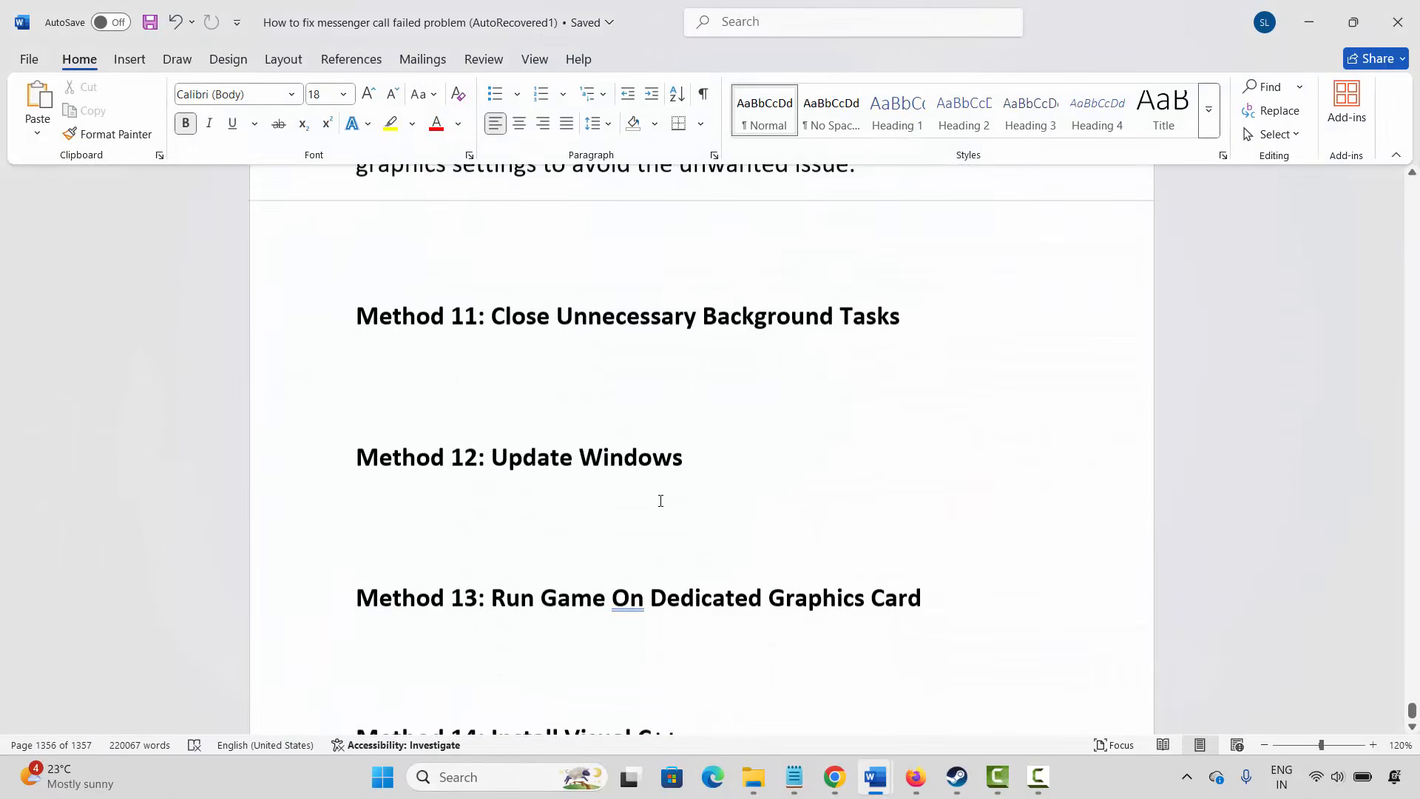
scroll(661, 501, "down", 2)
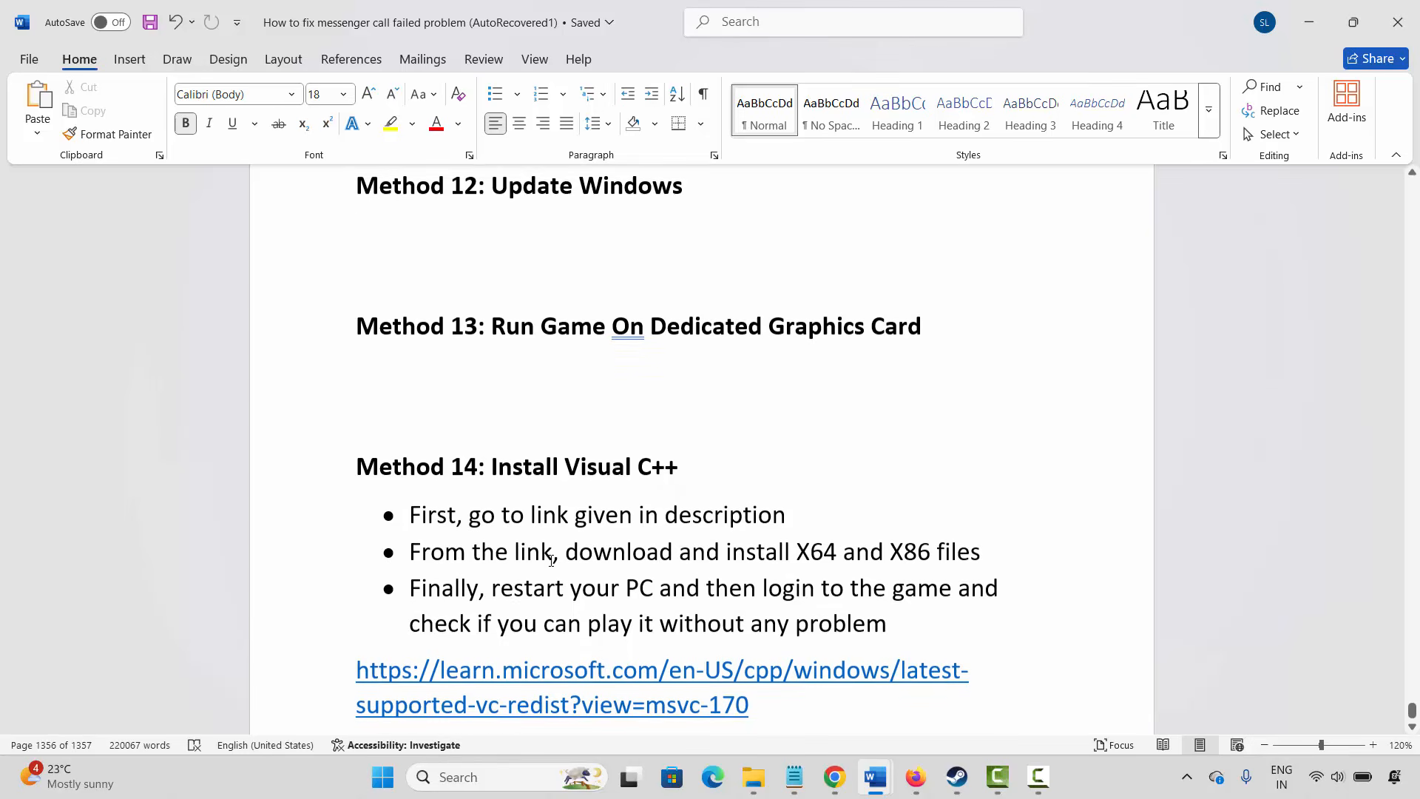
left_click_drag(359, 661, 762, 699)
right_click(671, 696)
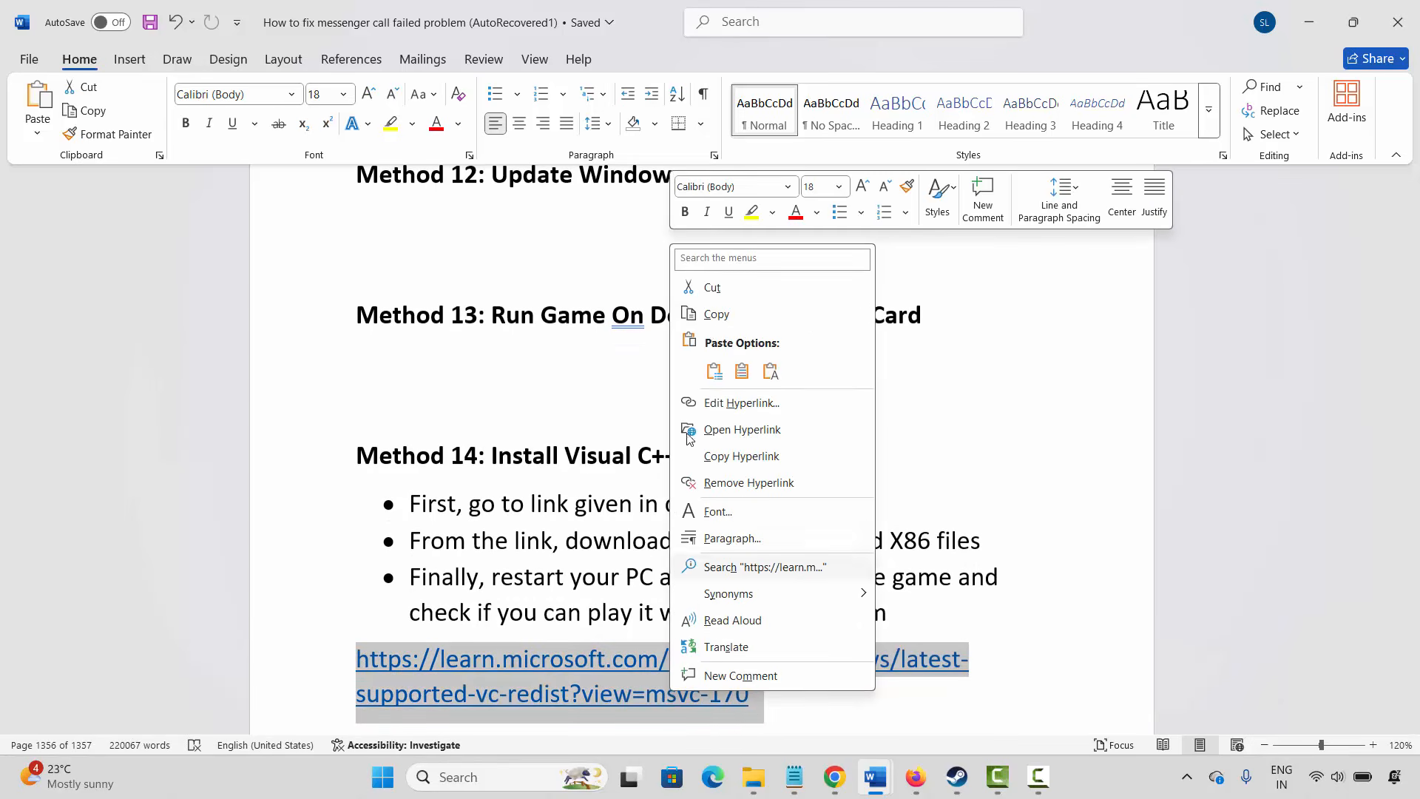
left_click(718, 316)
left_click(769, 507)
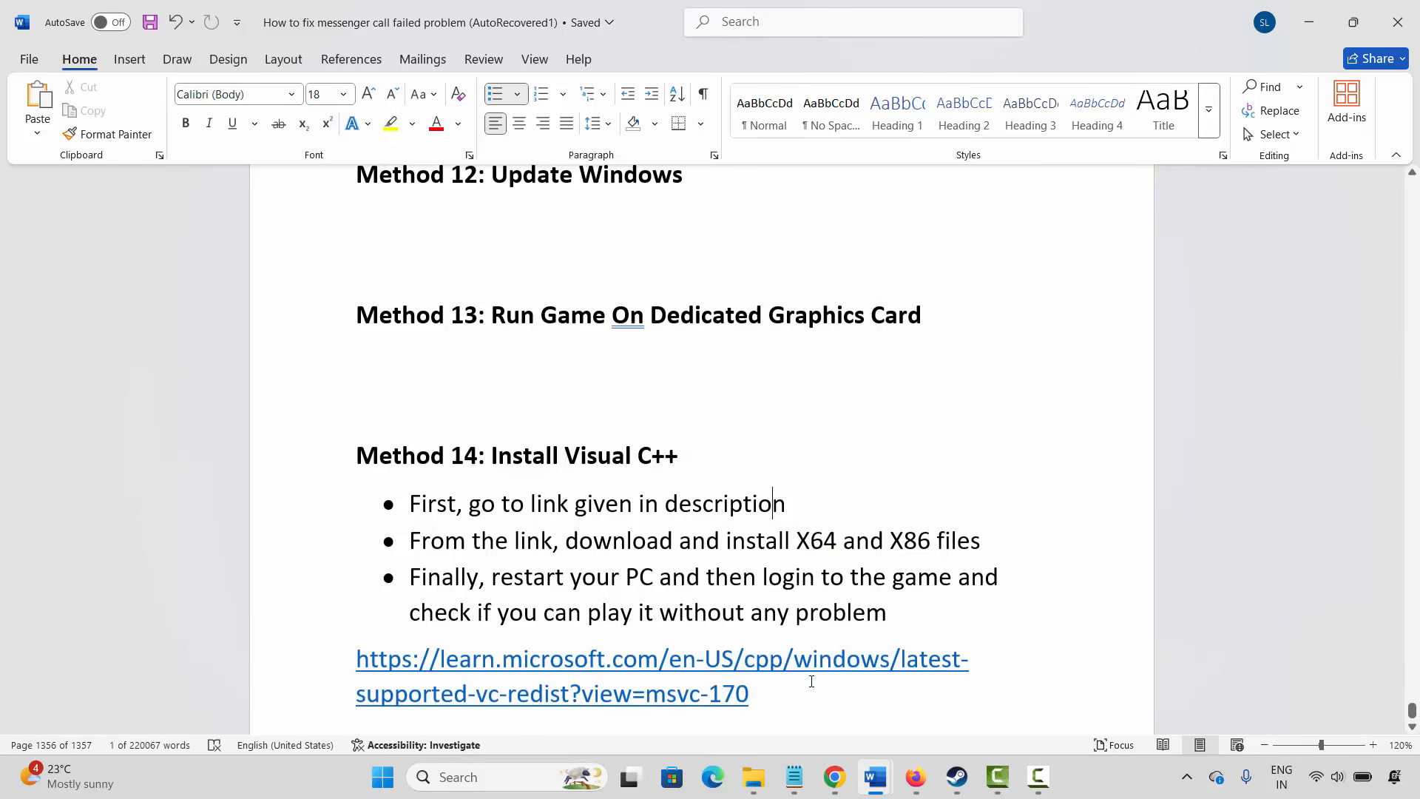
- Switch to Chrome and find the latest supported redistributable version table on the Visual C++ downloads page
left_click(834, 777)
left_click(805, 669)
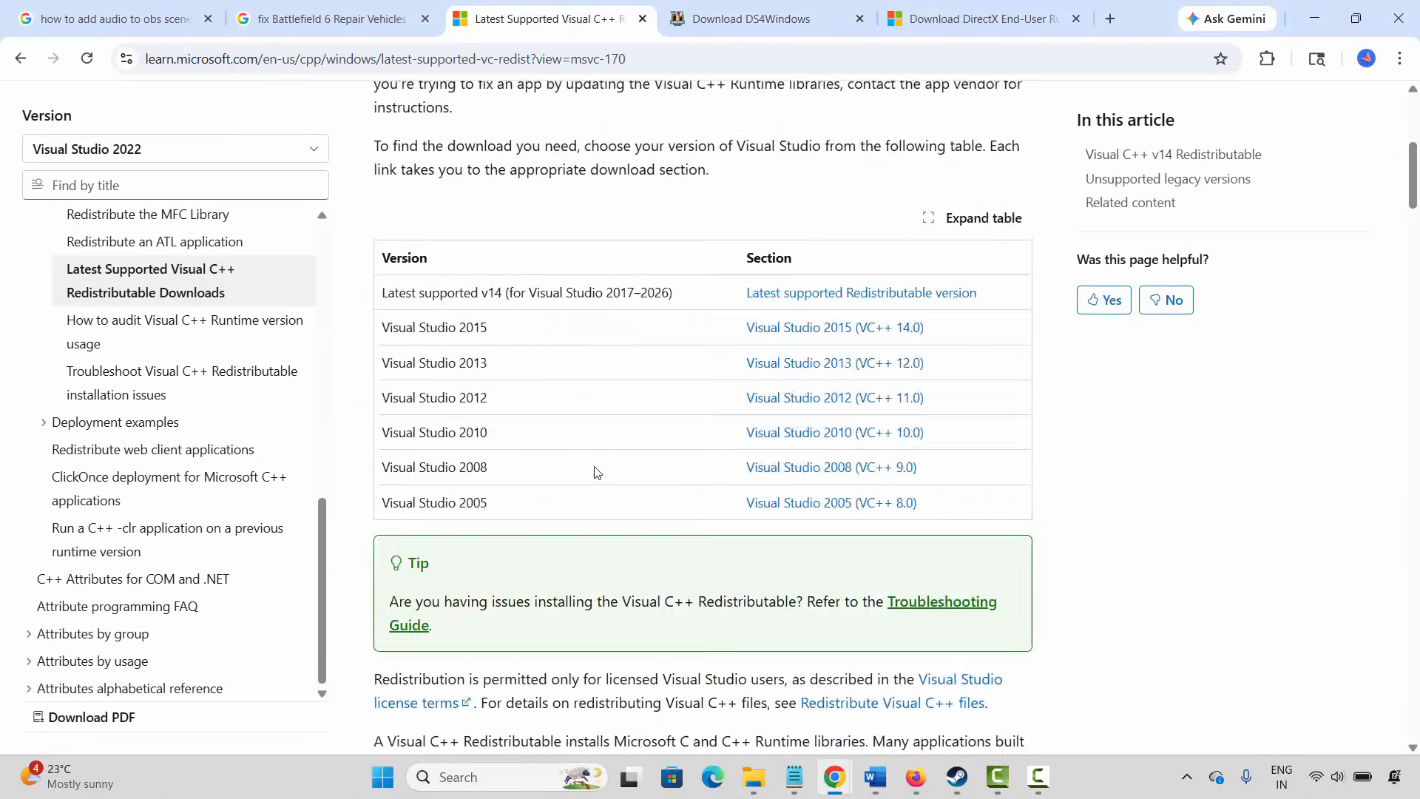
scroll(593, 466, "up", 5)
scroll(593, 466, "down", 8)
scroll(595, 472, "down", 9)
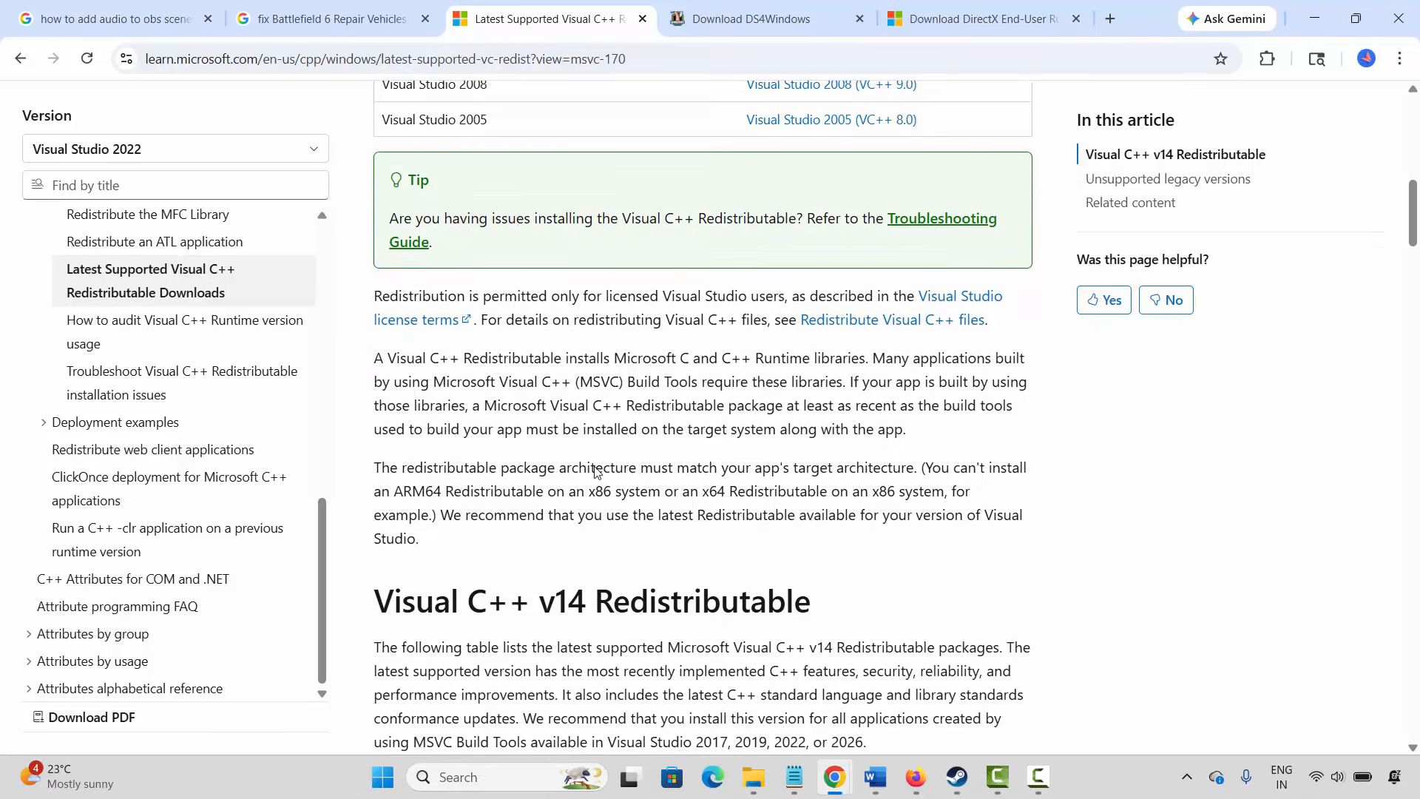
scroll(597, 472, "down", 2)
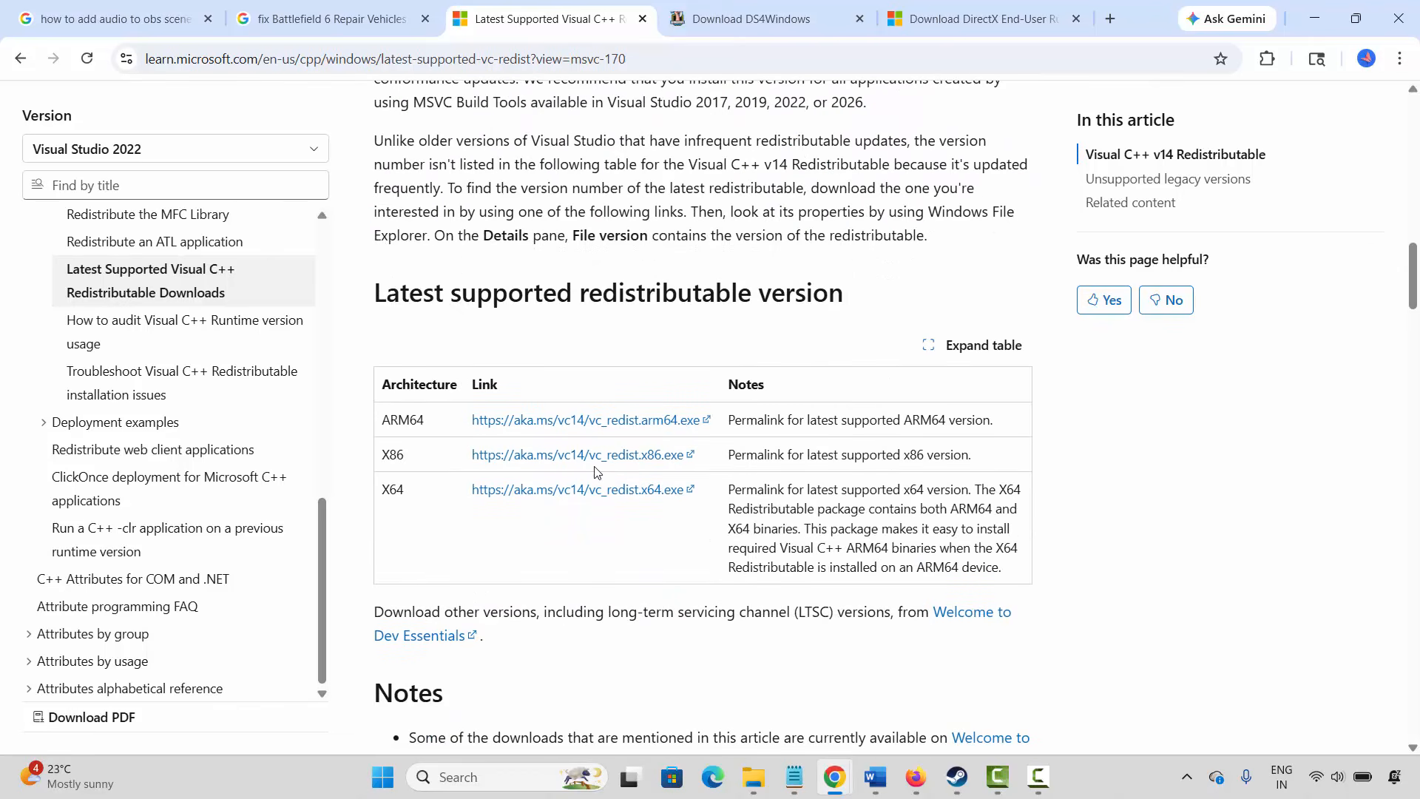
- Download the X86 Visual C++ v14 Redistributable, run its Repair setup, and close the installer
left_click(582, 457)
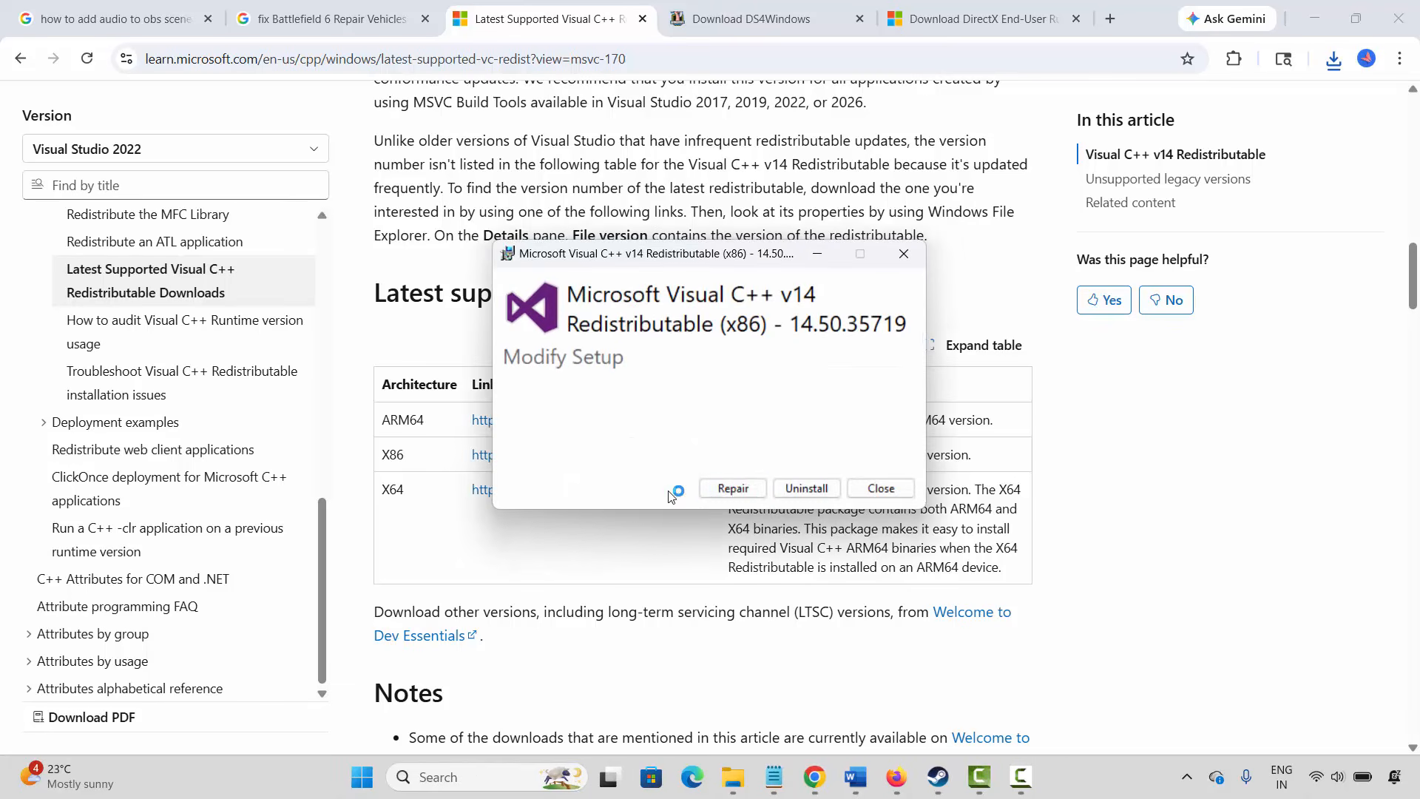
left_click(729, 489)
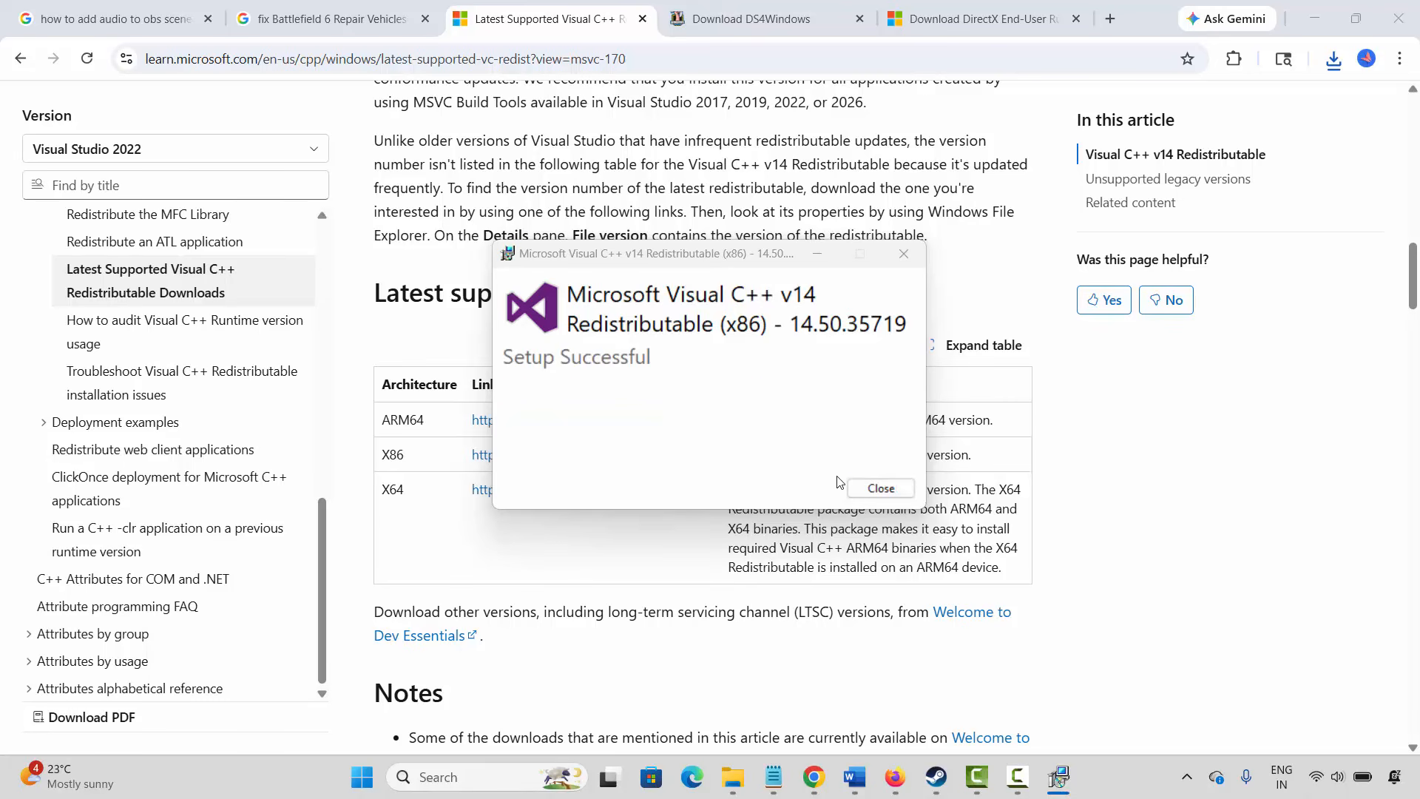
left_click(878, 489)
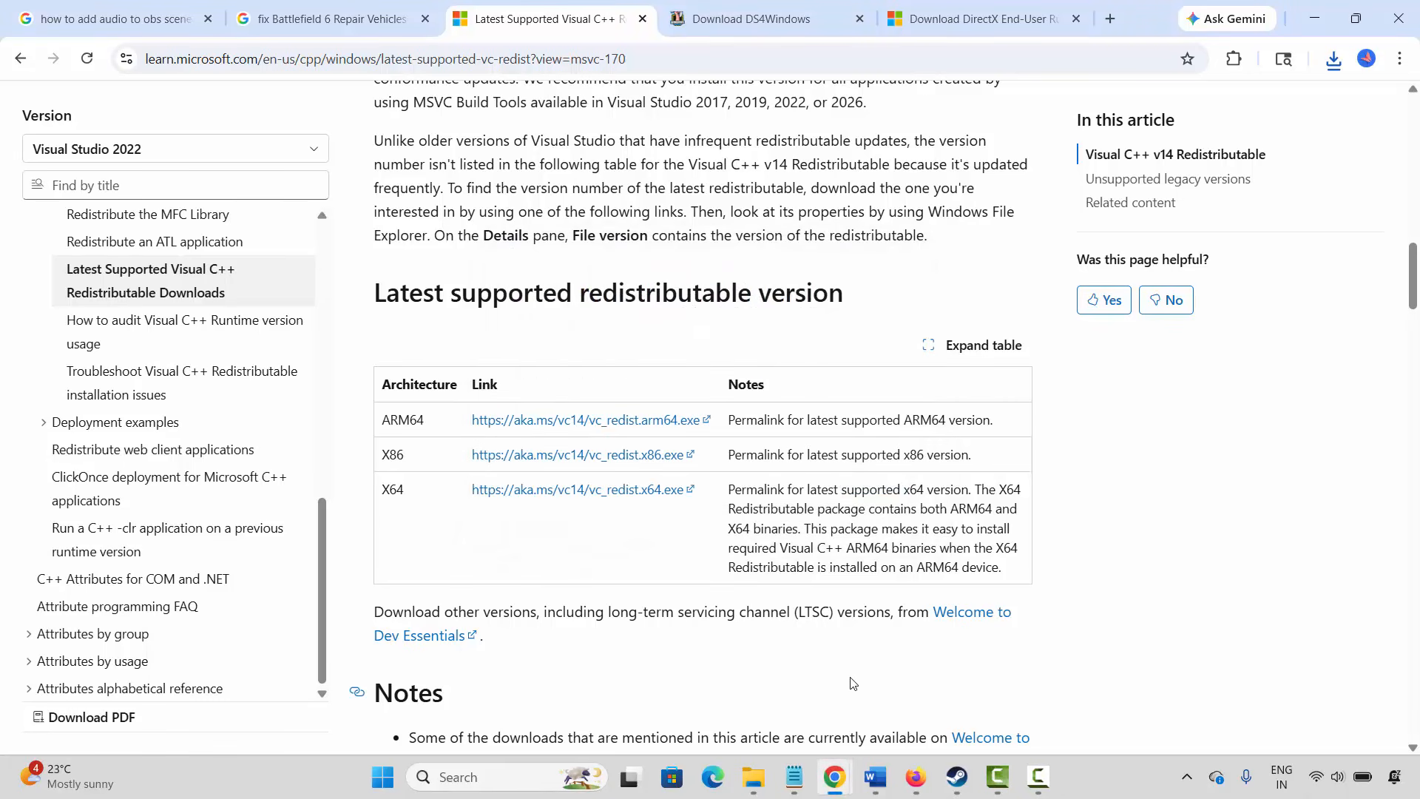
- Return to the Word document and continue to the Method 15 section on virtual memory settings
mouse_move(876, 777)
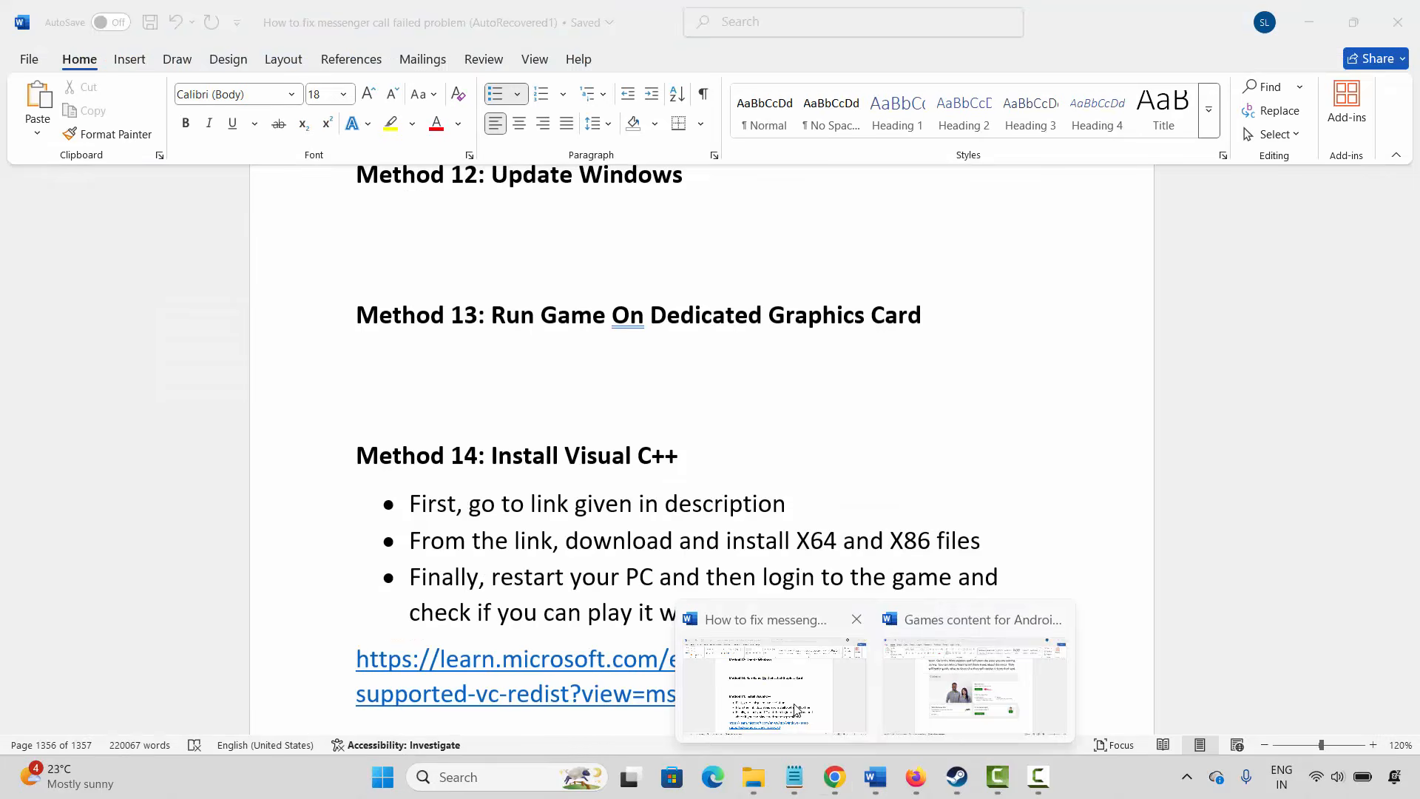
left_click(769, 732)
scroll(541, 576, "down", 5)
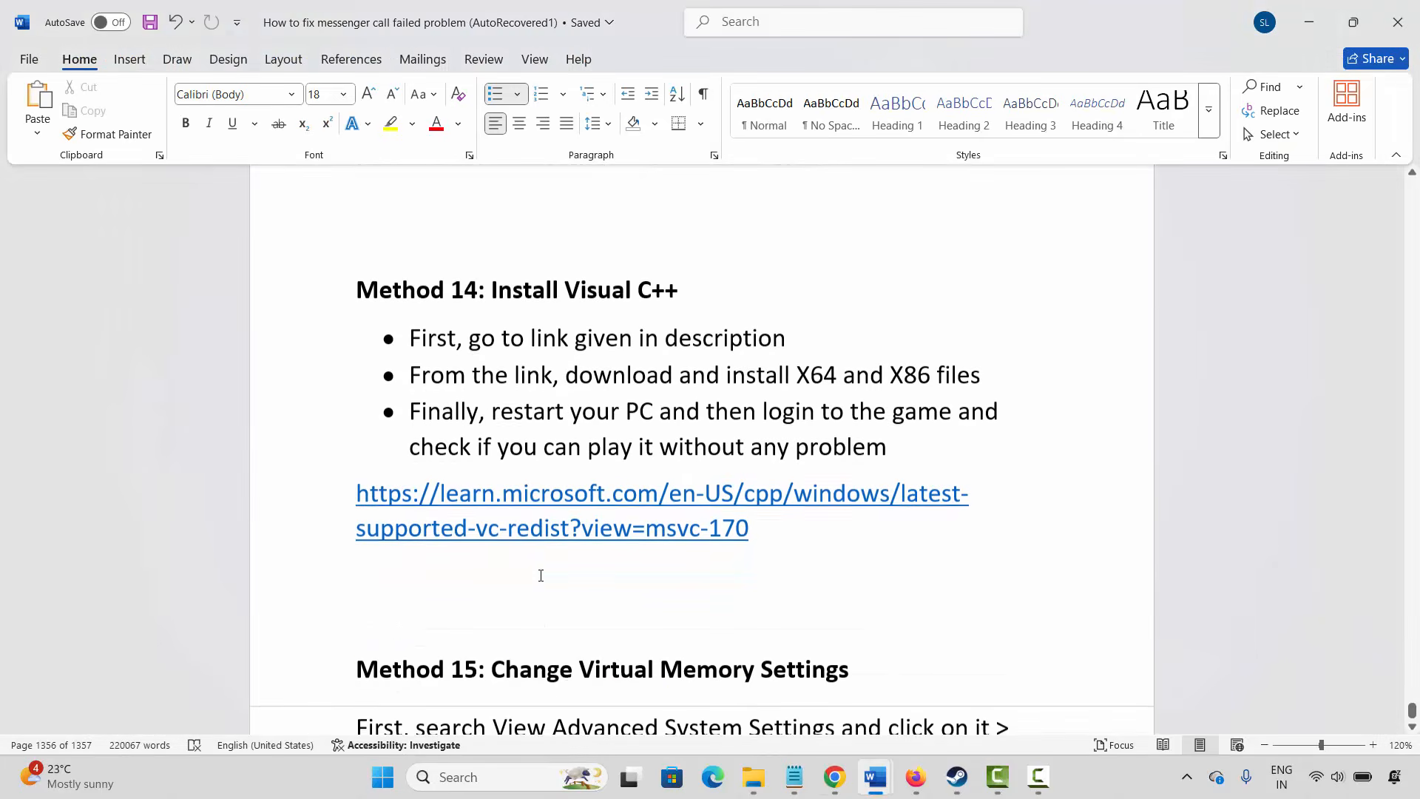
scroll(541, 577, "down", 1)
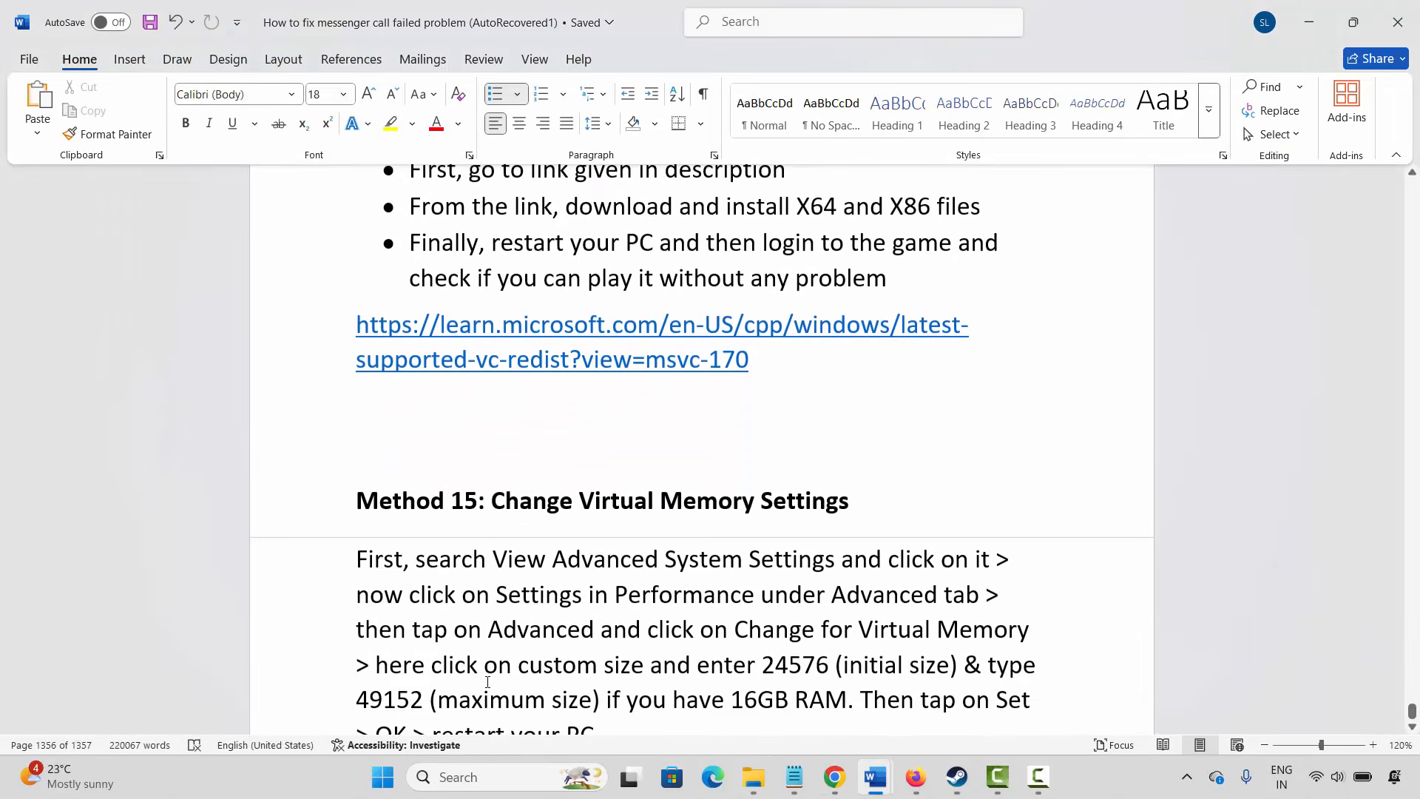
- Open the Virtual Memory settings through the advanced system performance options, check each drive, and select drive C
left_click(485, 777)
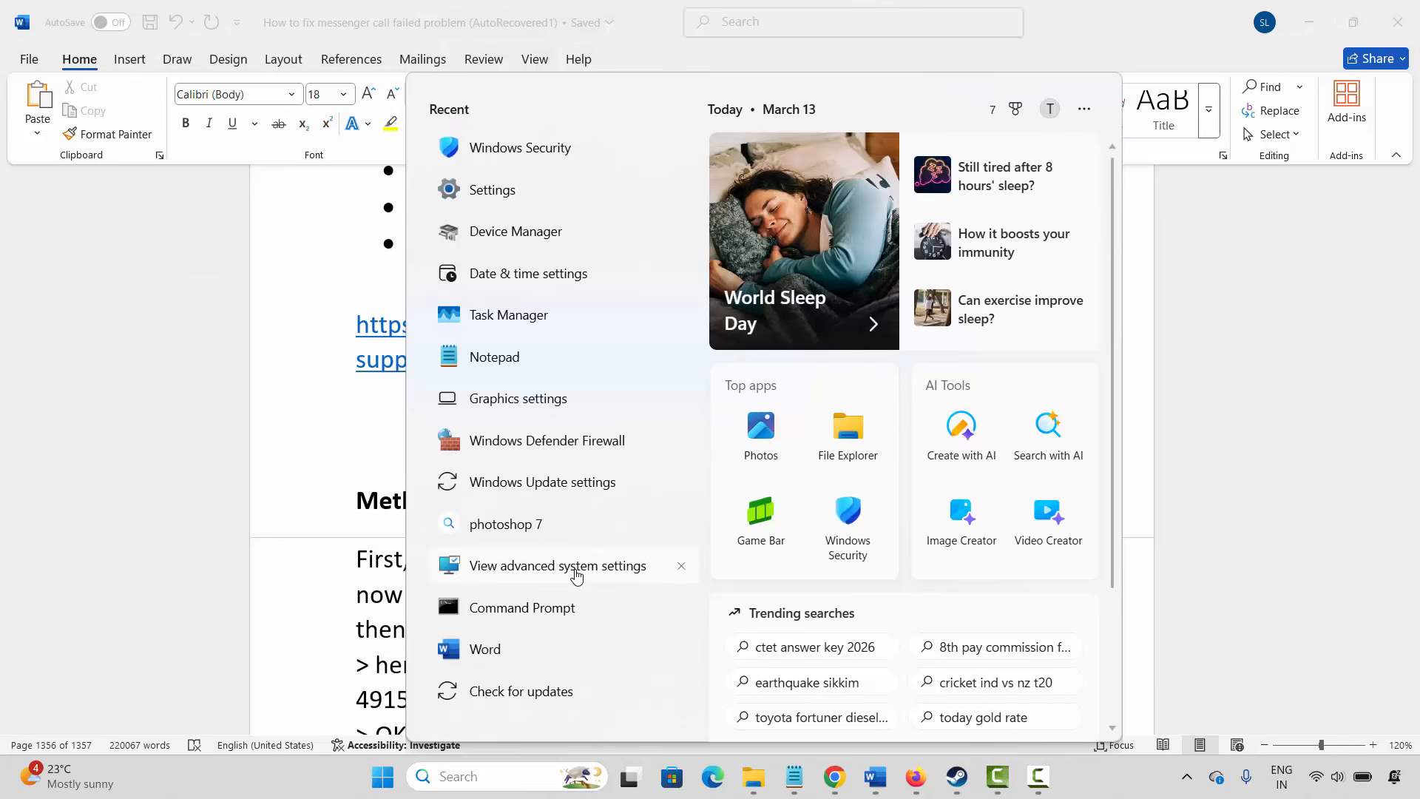
left_click(577, 574)
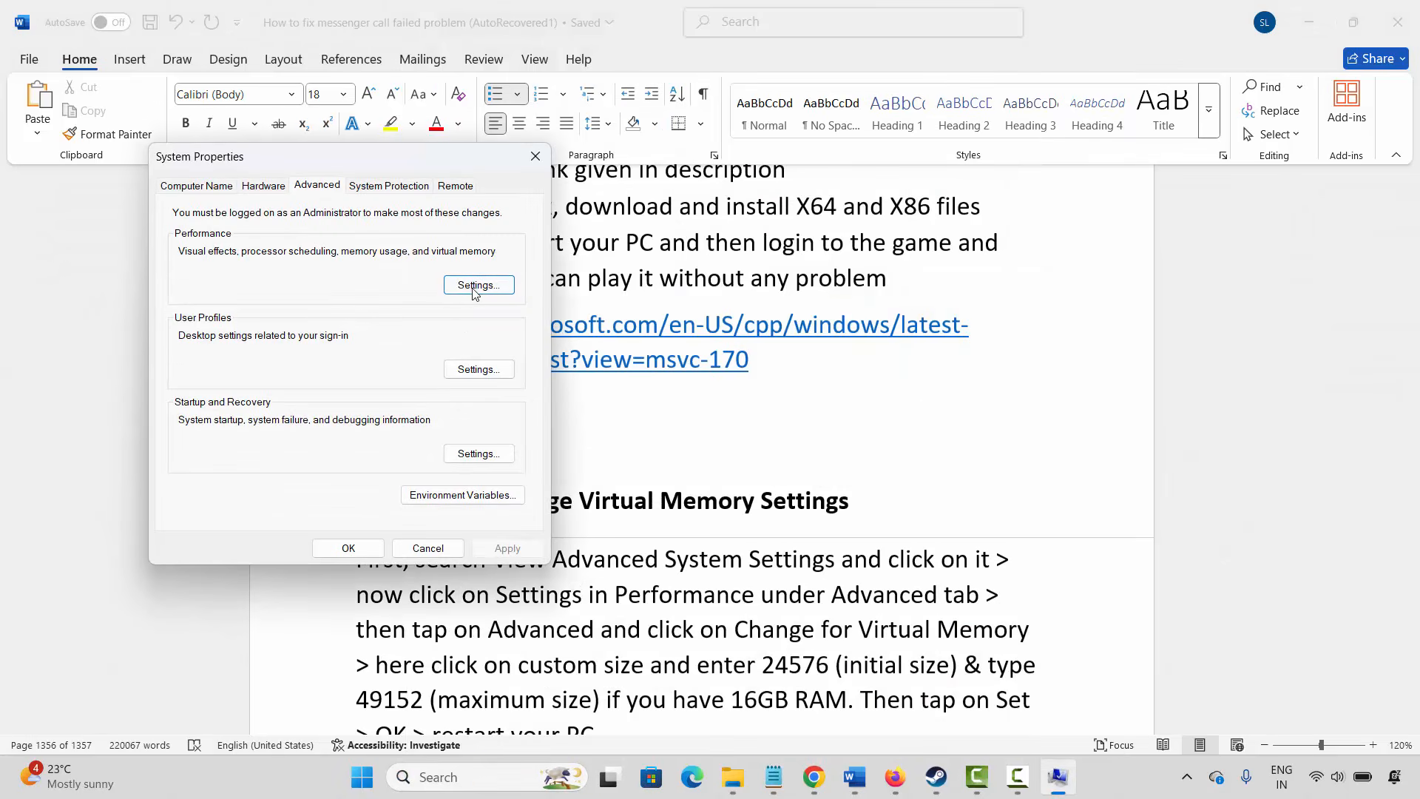
left_click(477, 286)
left_click(276, 208)
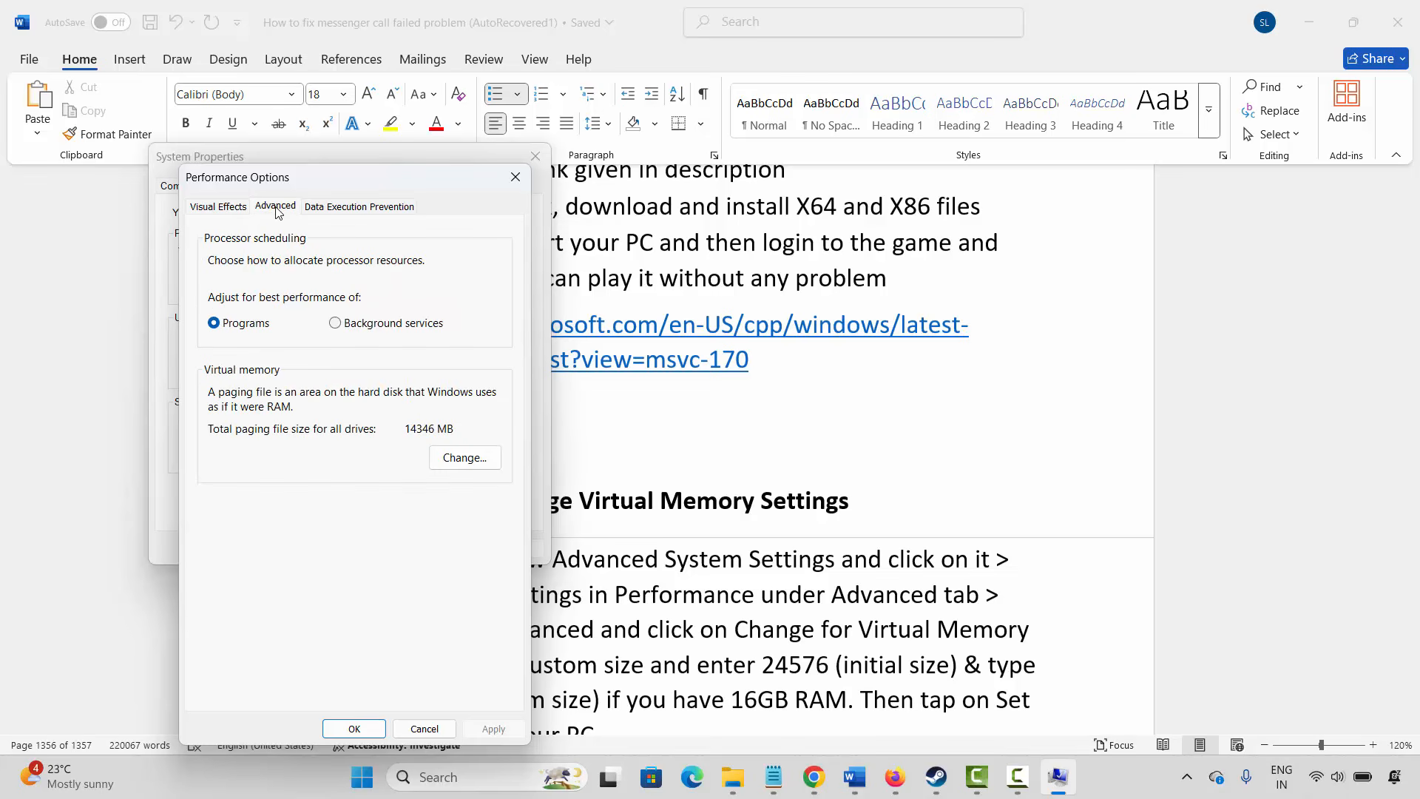
left_click(465, 458)
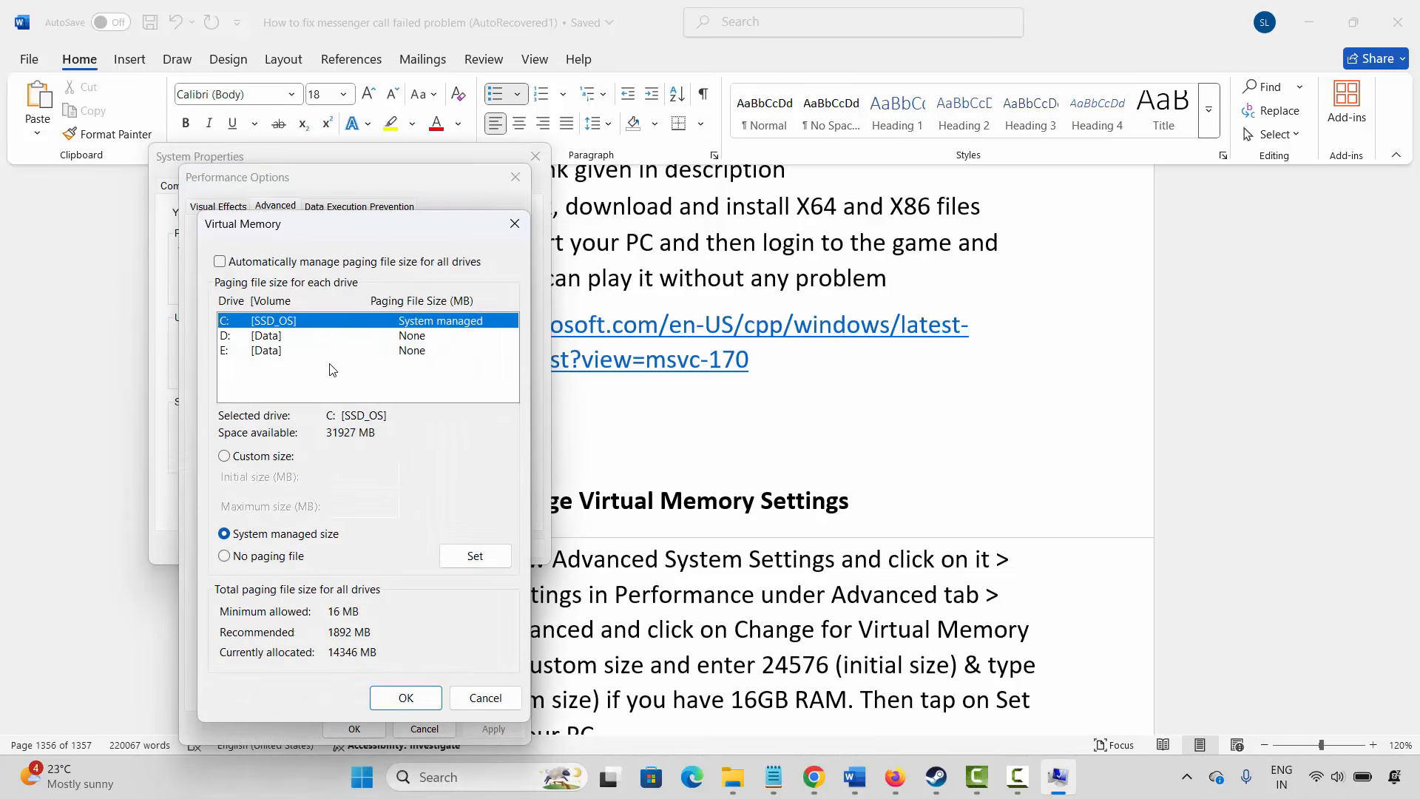
left_click(281, 338)
left_click(267, 353)
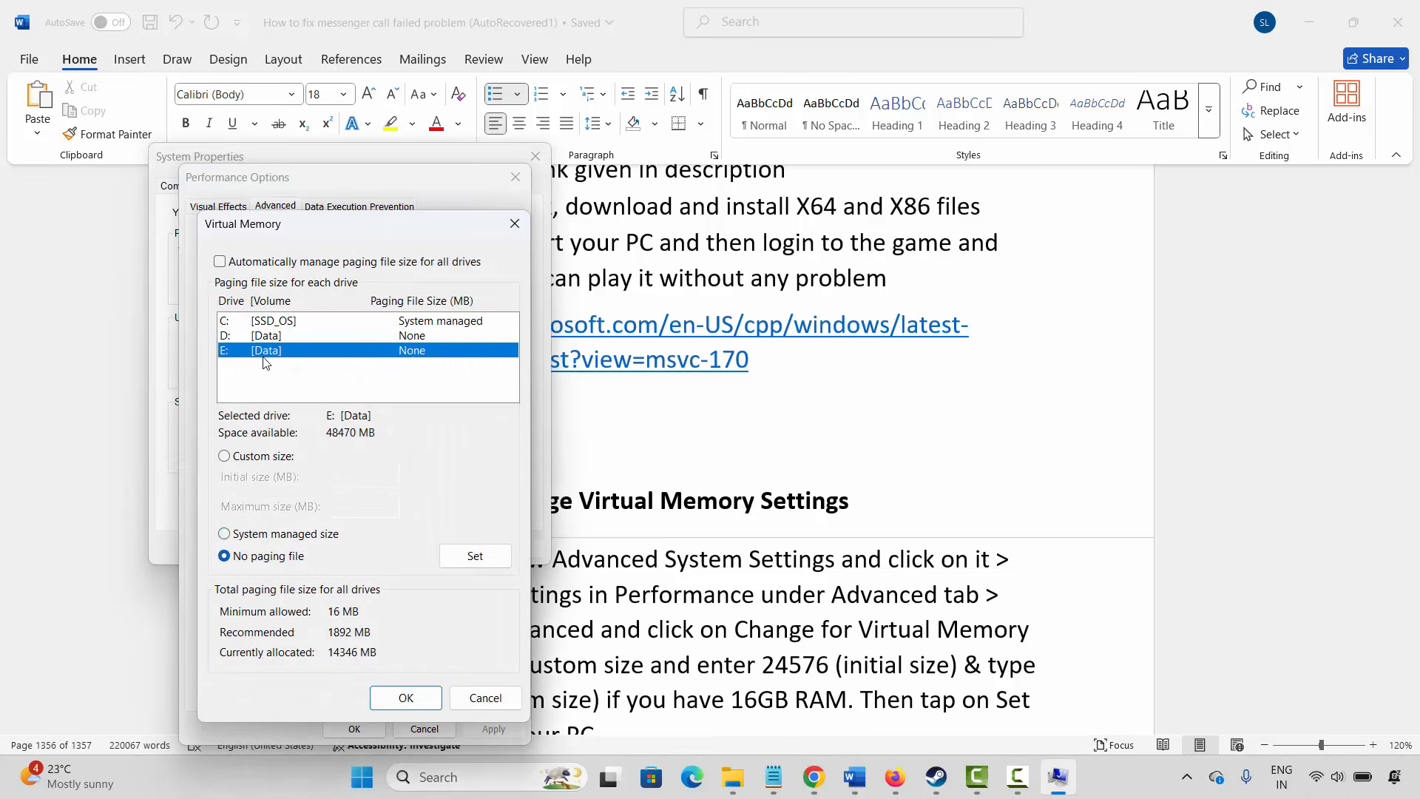
left_click(289, 335)
left_click(288, 324)
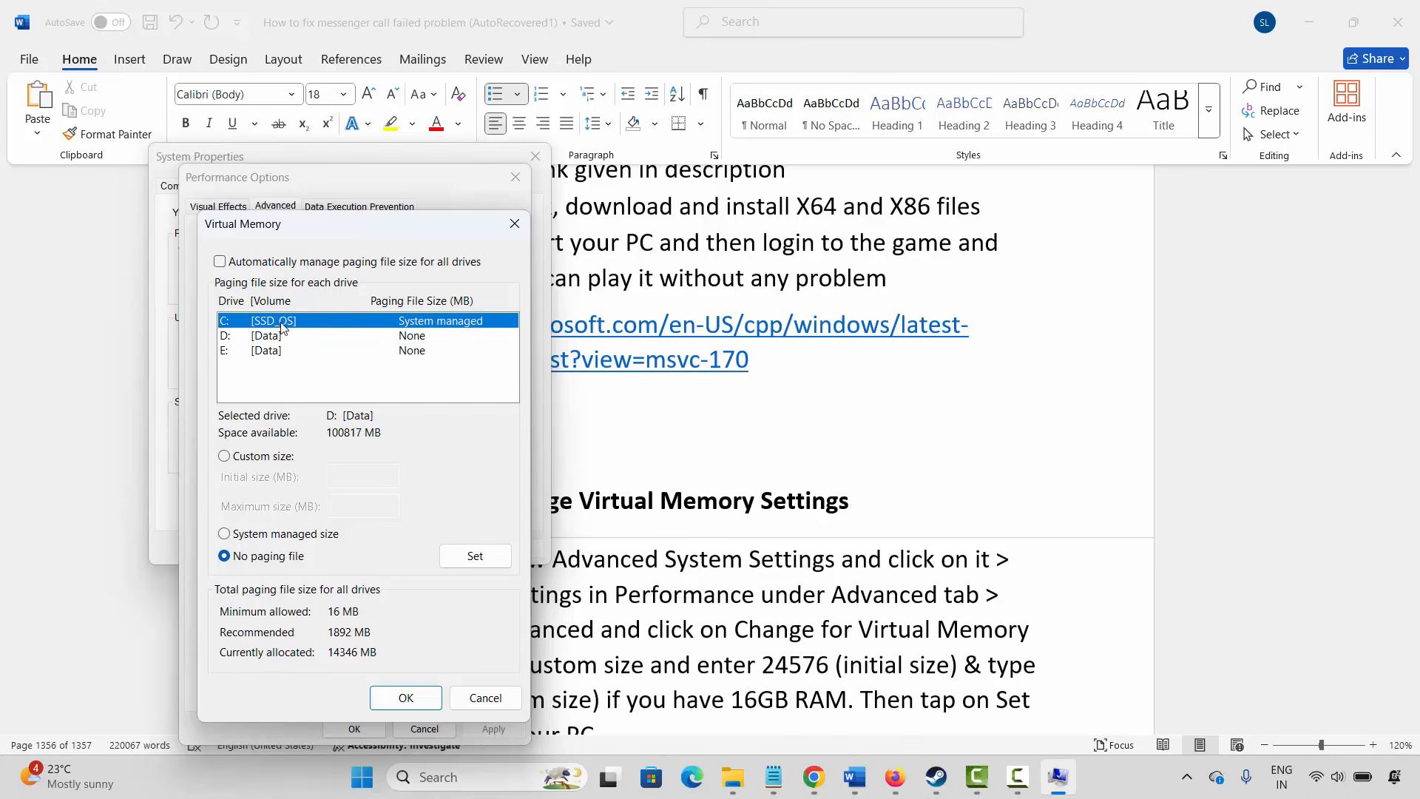
- Try a custom paging file for drive C with 12288 MB initial and 24576 MB maximum size, and cancel out of the system dialogs
left_click(225, 456)
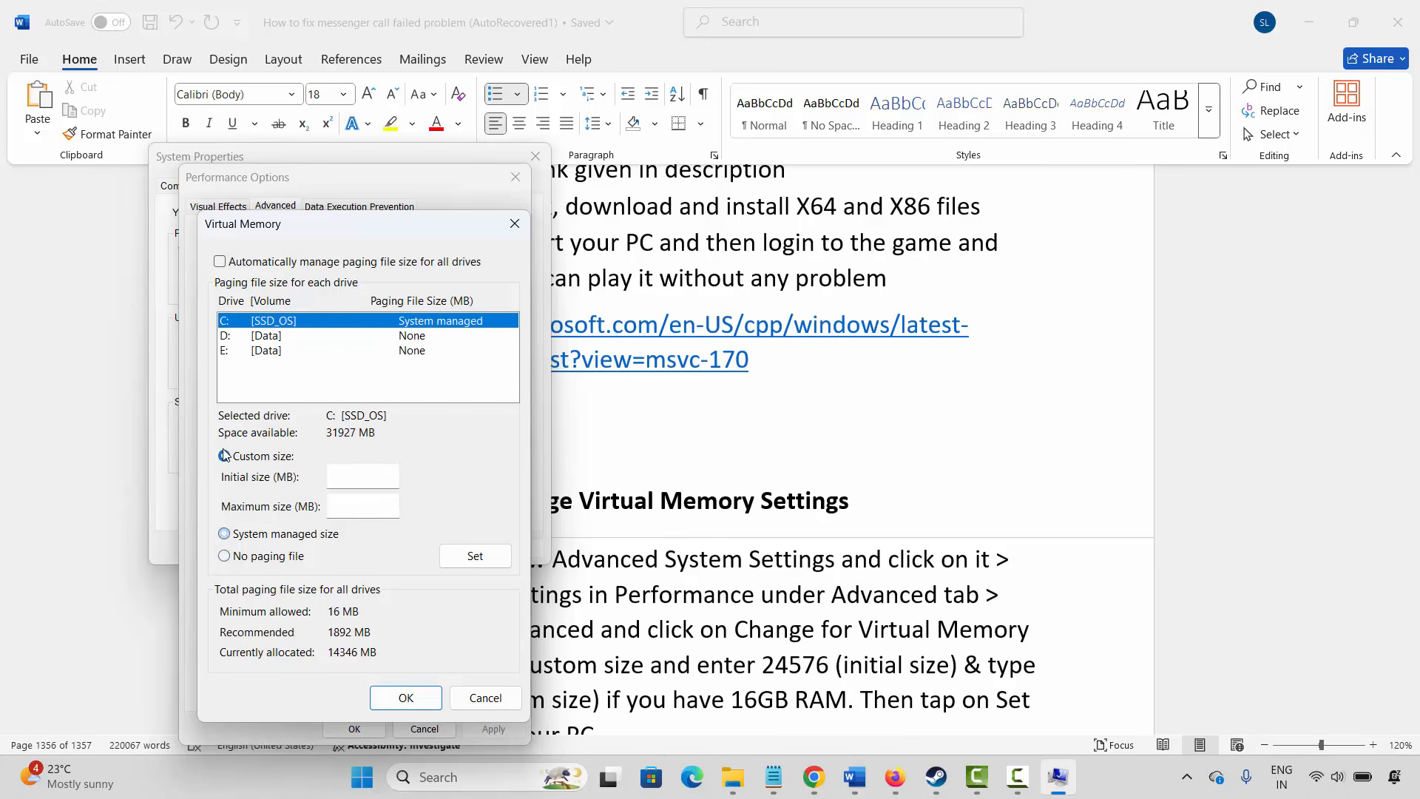
left_click(353, 480)
type("122")
type("88")
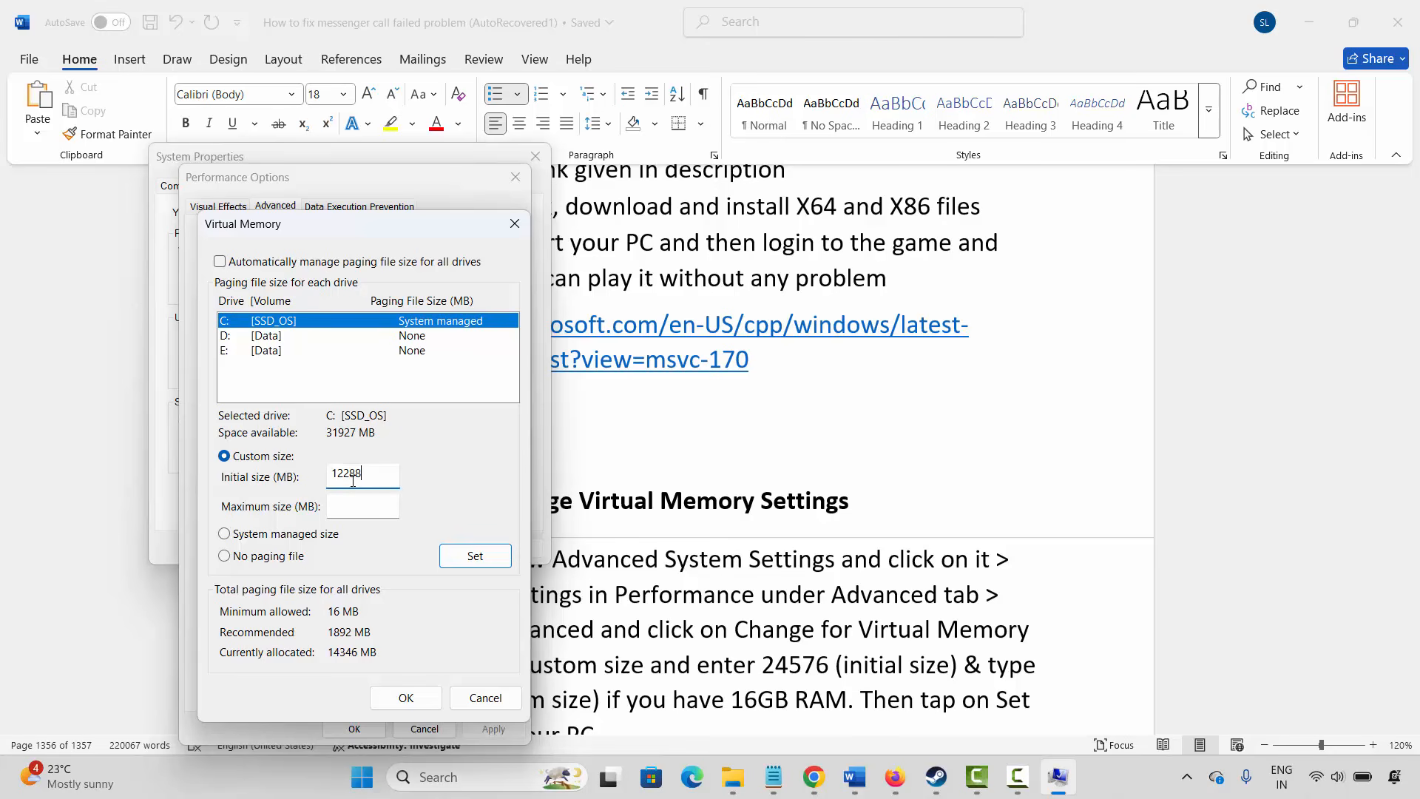
key("Caps_Lock")
key("Caps_Lock")
key("Tab")
type("2457")
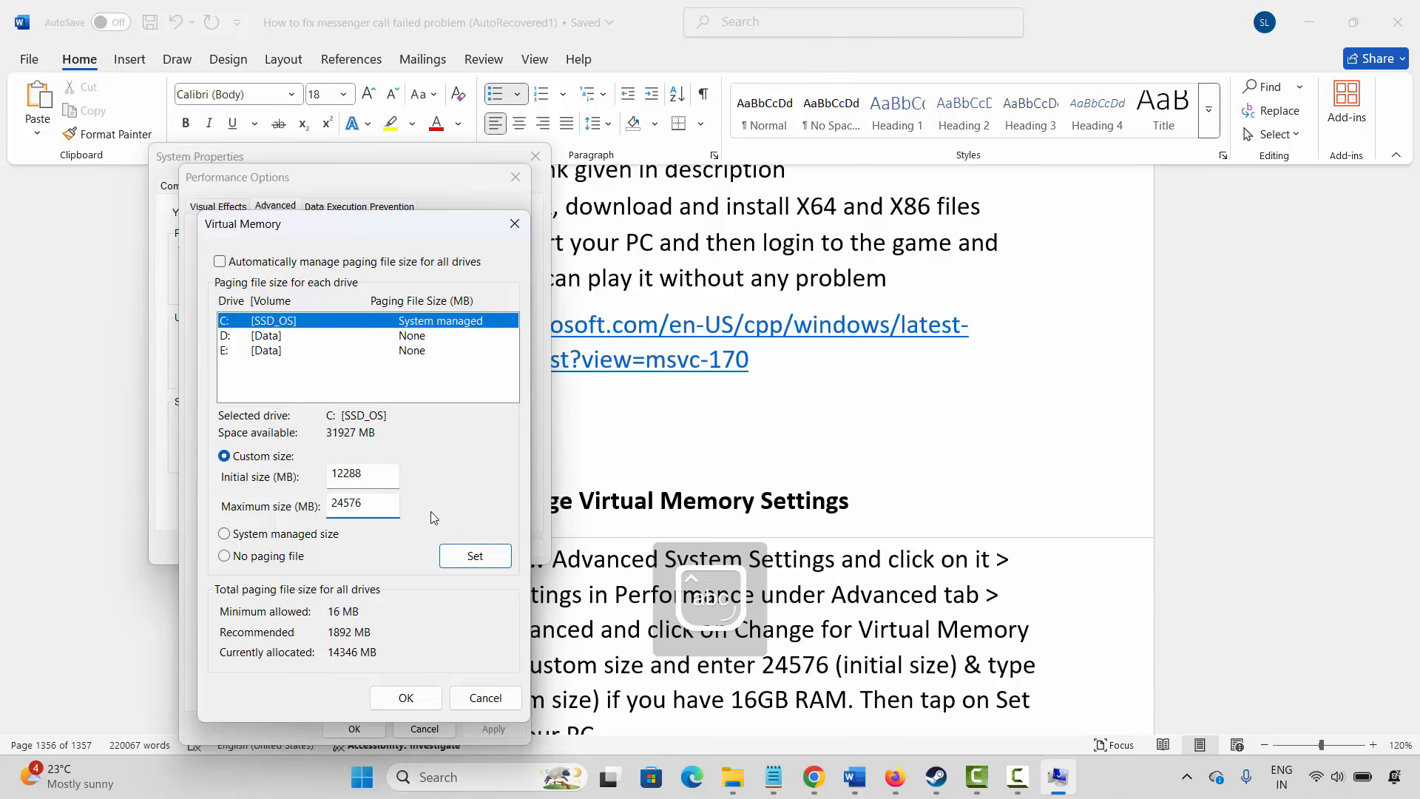
type("6")
left_click(476, 555)
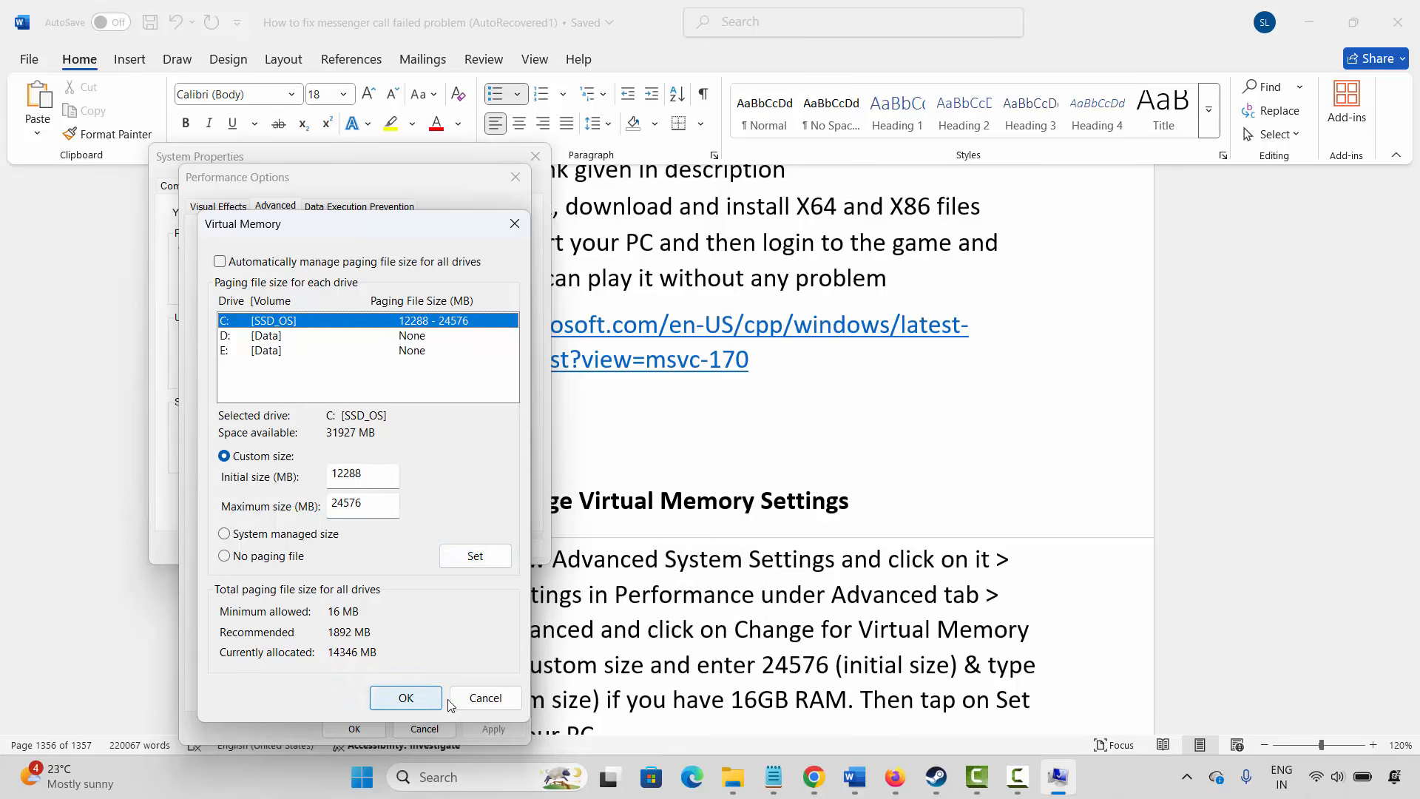
left_click(486, 697)
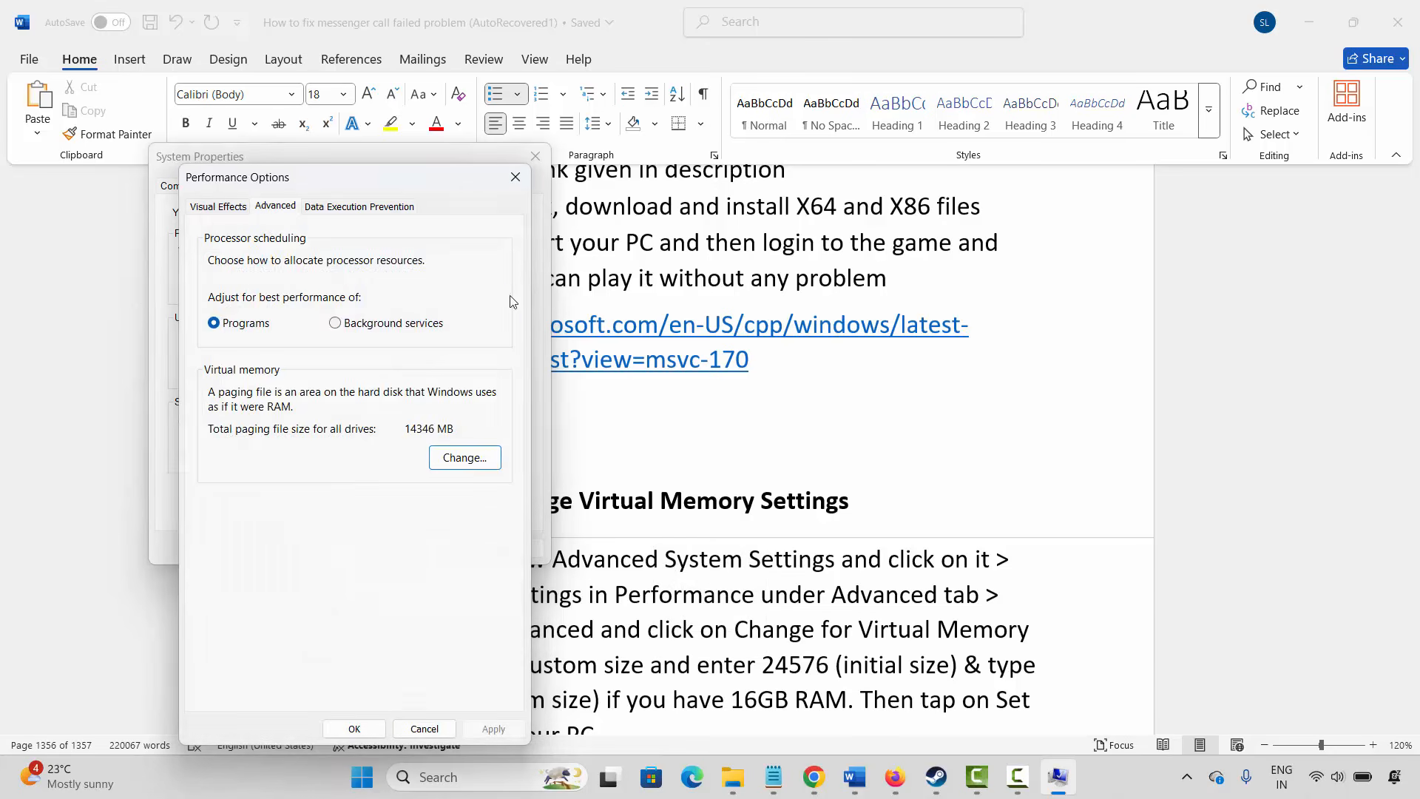
left_click(515, 185)
left_click(535, 156)
- Continue to the Method 16 section in the Word document and read the advice on reinstalling the game
scroll(550, 376, "down", 3)
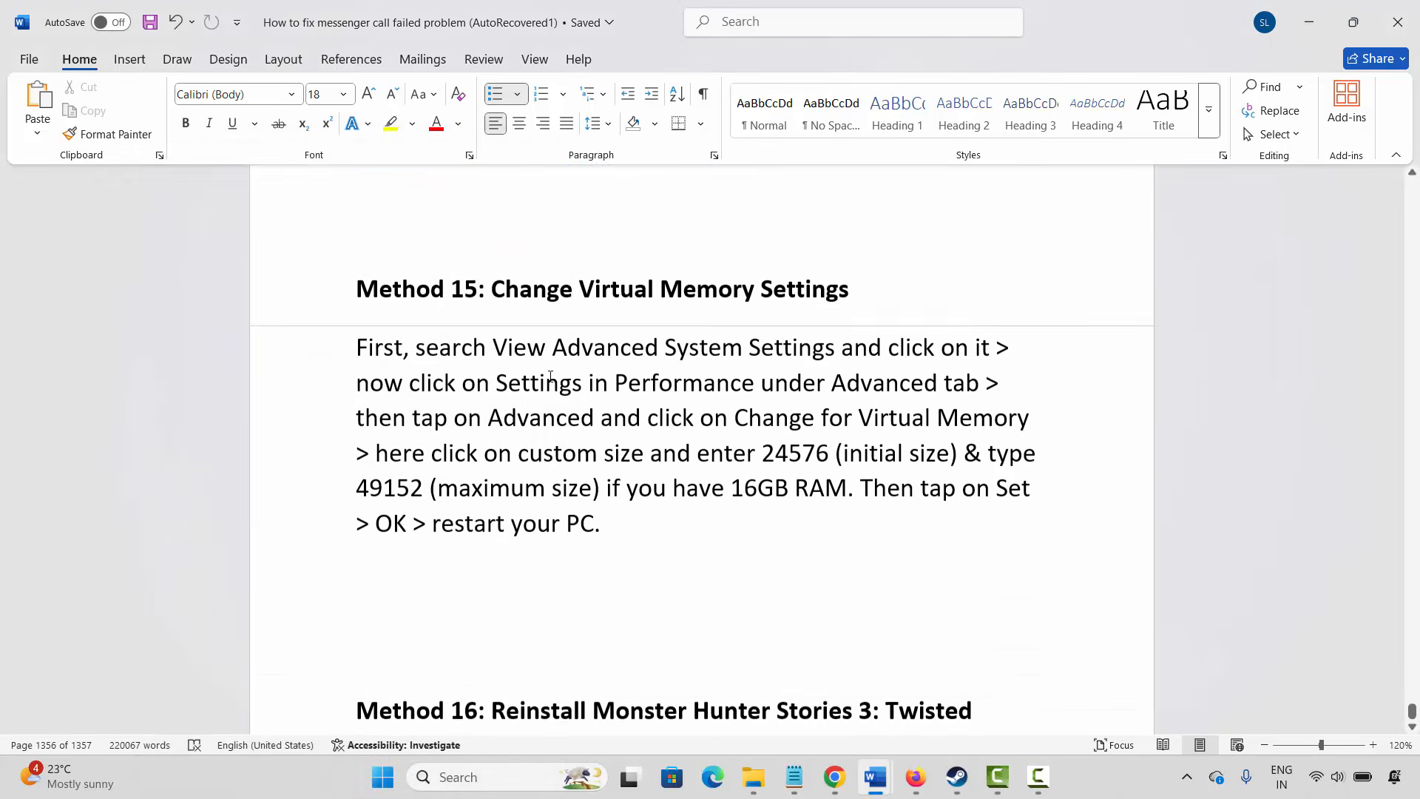
scroll(551, 376, "down", 1)
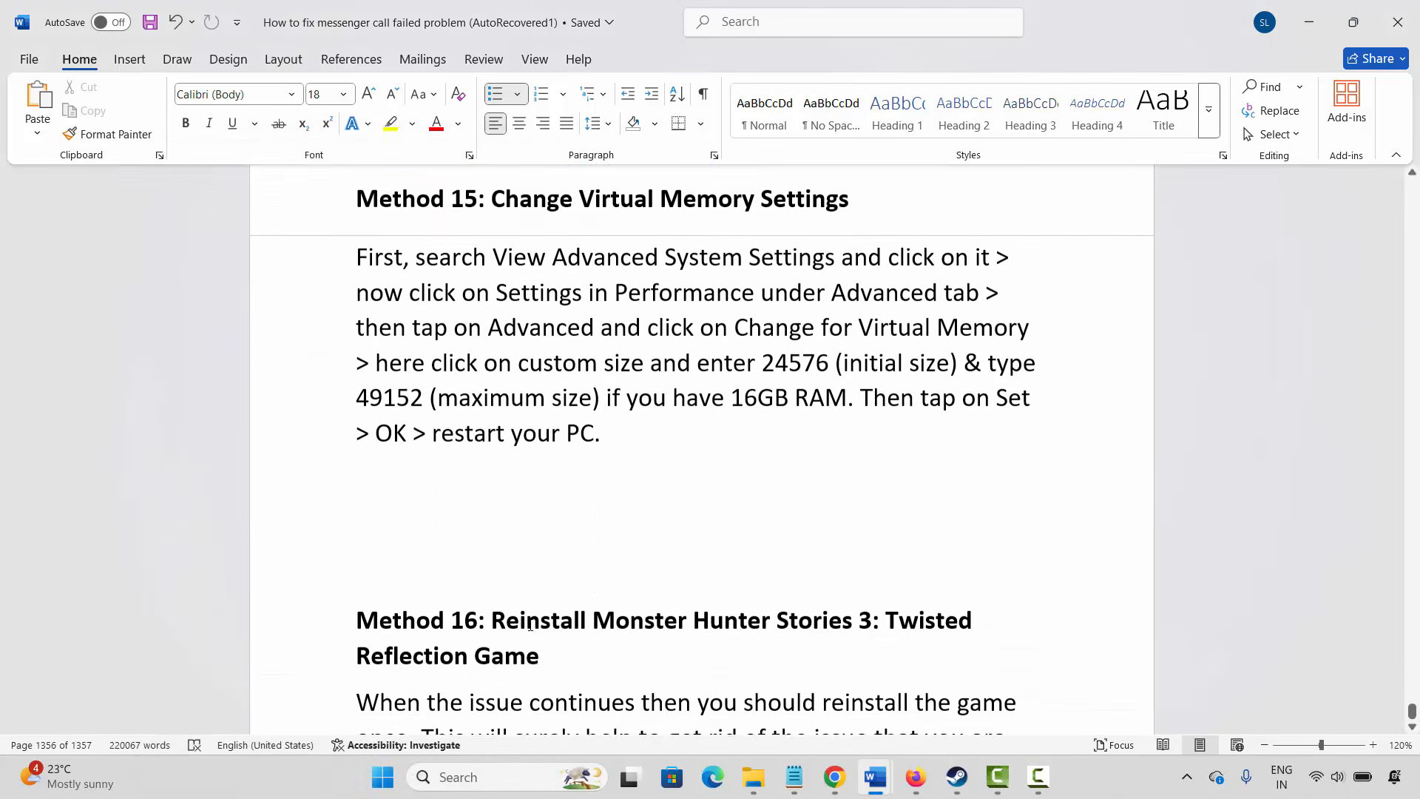
scroll(530, 628, "down", 1)
scroll(531, 626, "down", 1)
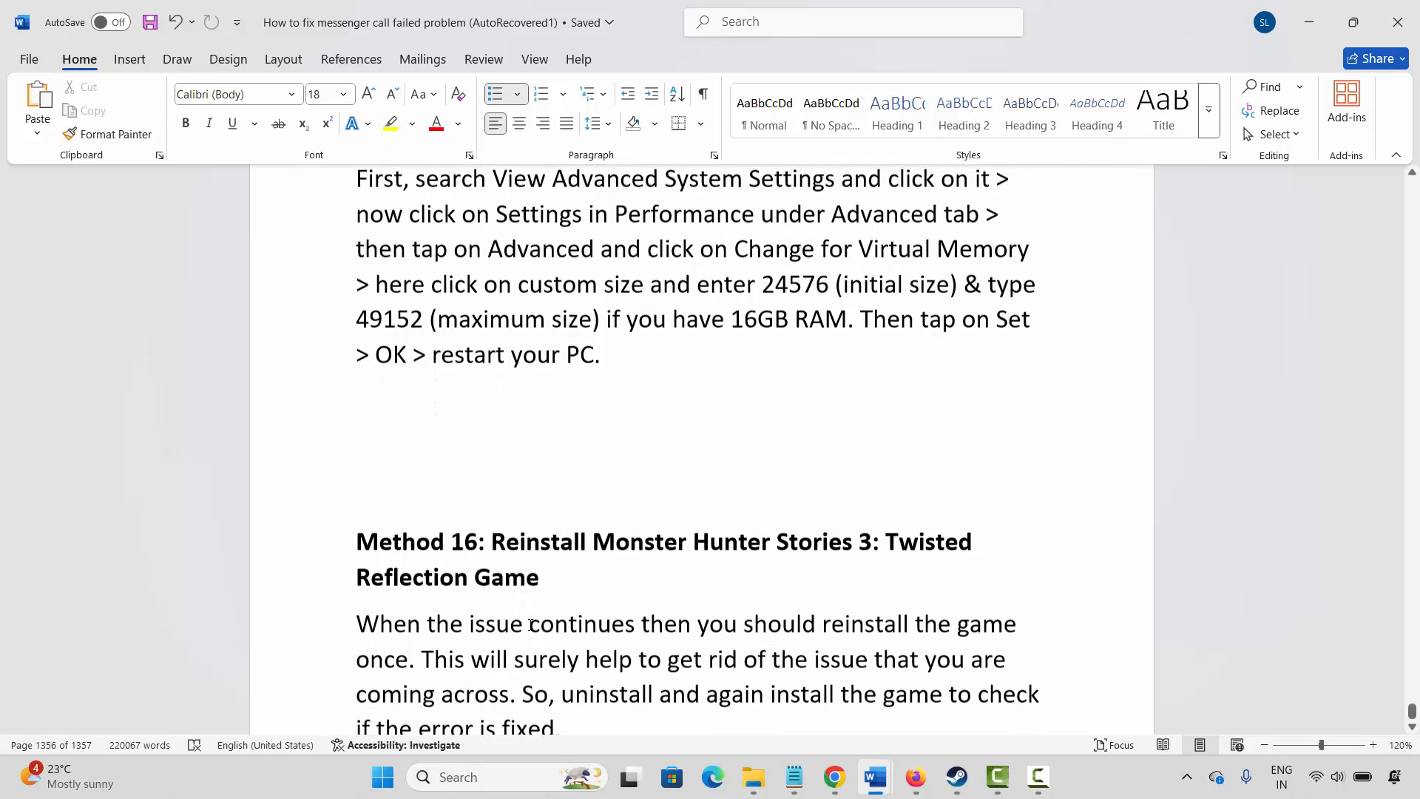
left_click_drag(469, 592, 695, 596)
- Switch to Steam, open the uninstall confirmation for Monster Hunter Stories 3: Twisted Reflection Trial Version, and cancel it
left_click(958, 777)
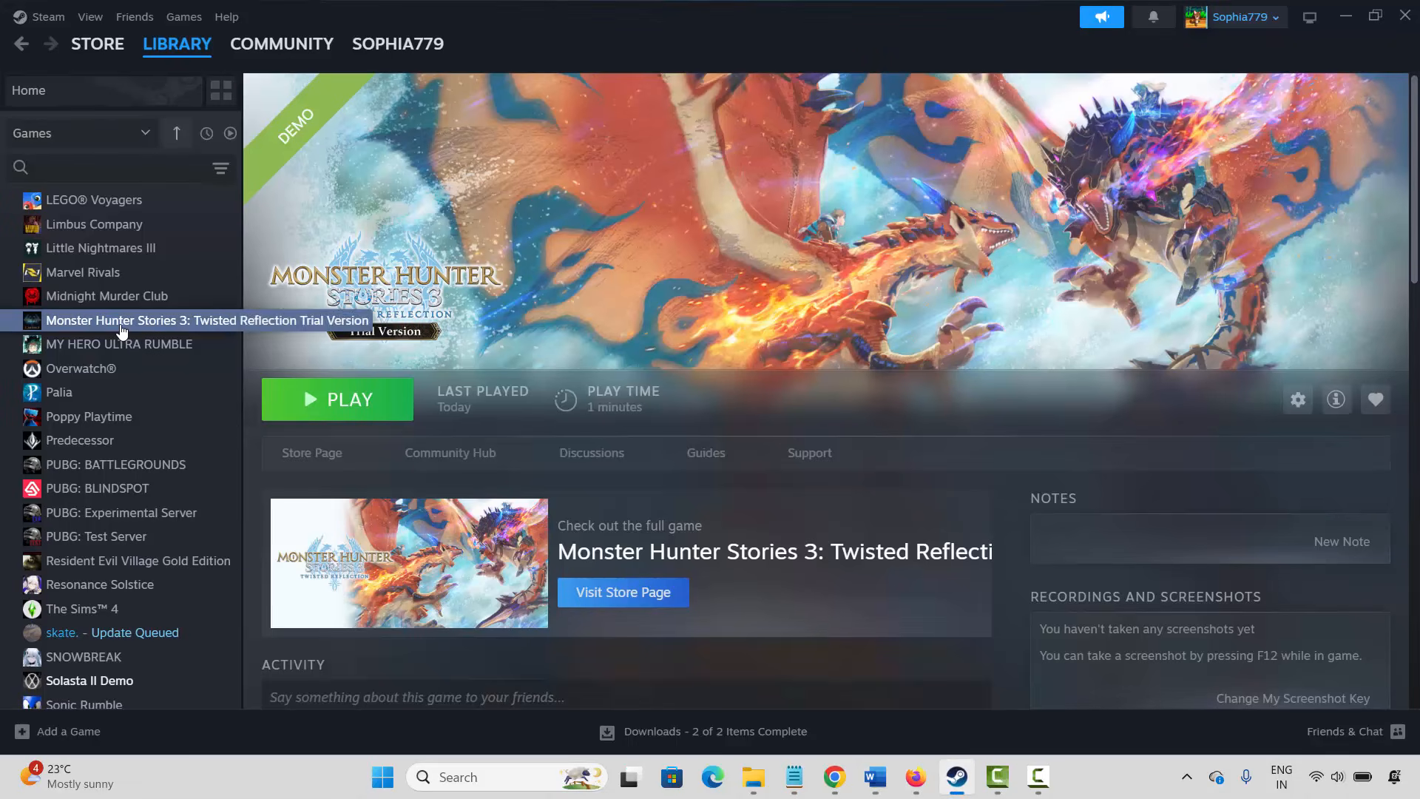
right_click(124, 323)
mouse_move(170, 442)
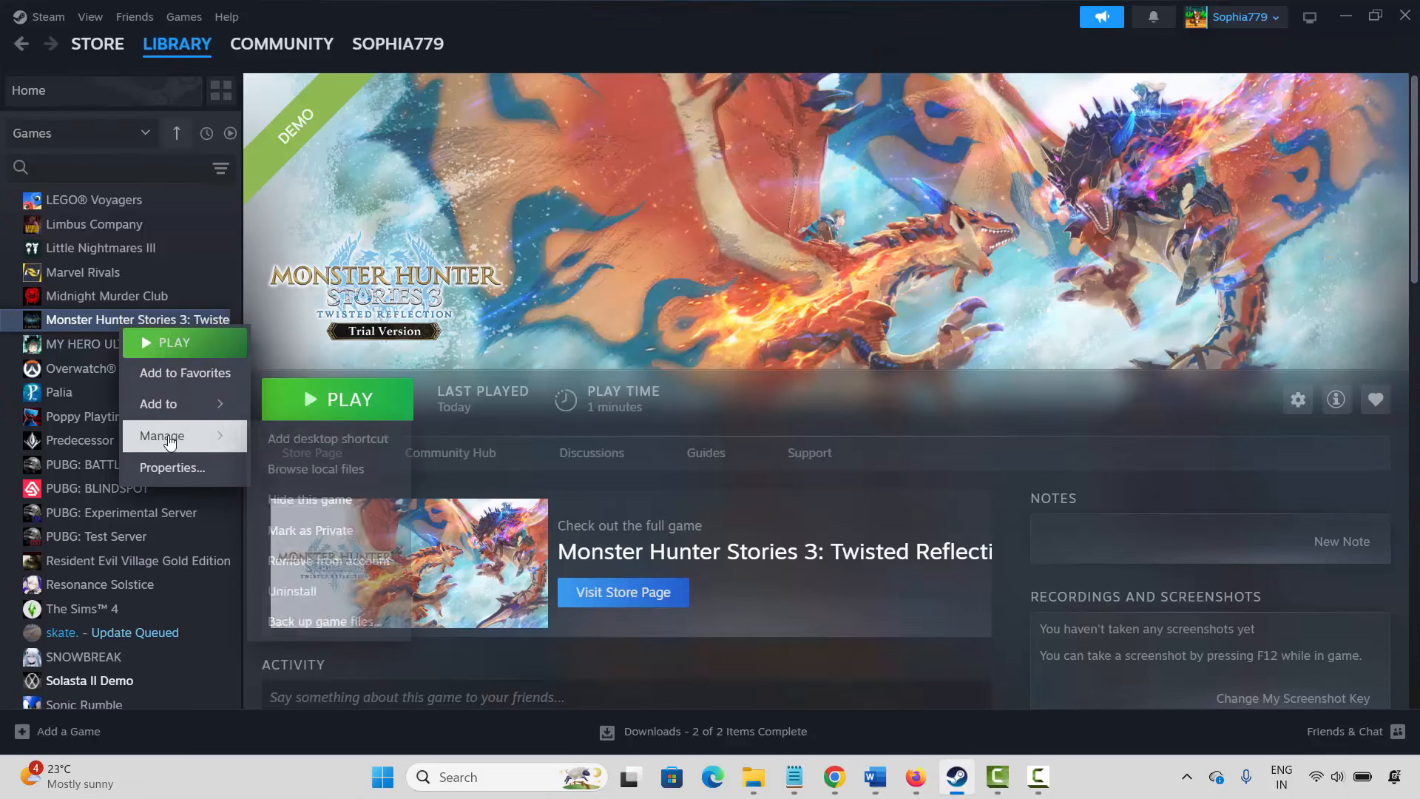
left_click(322, 594)
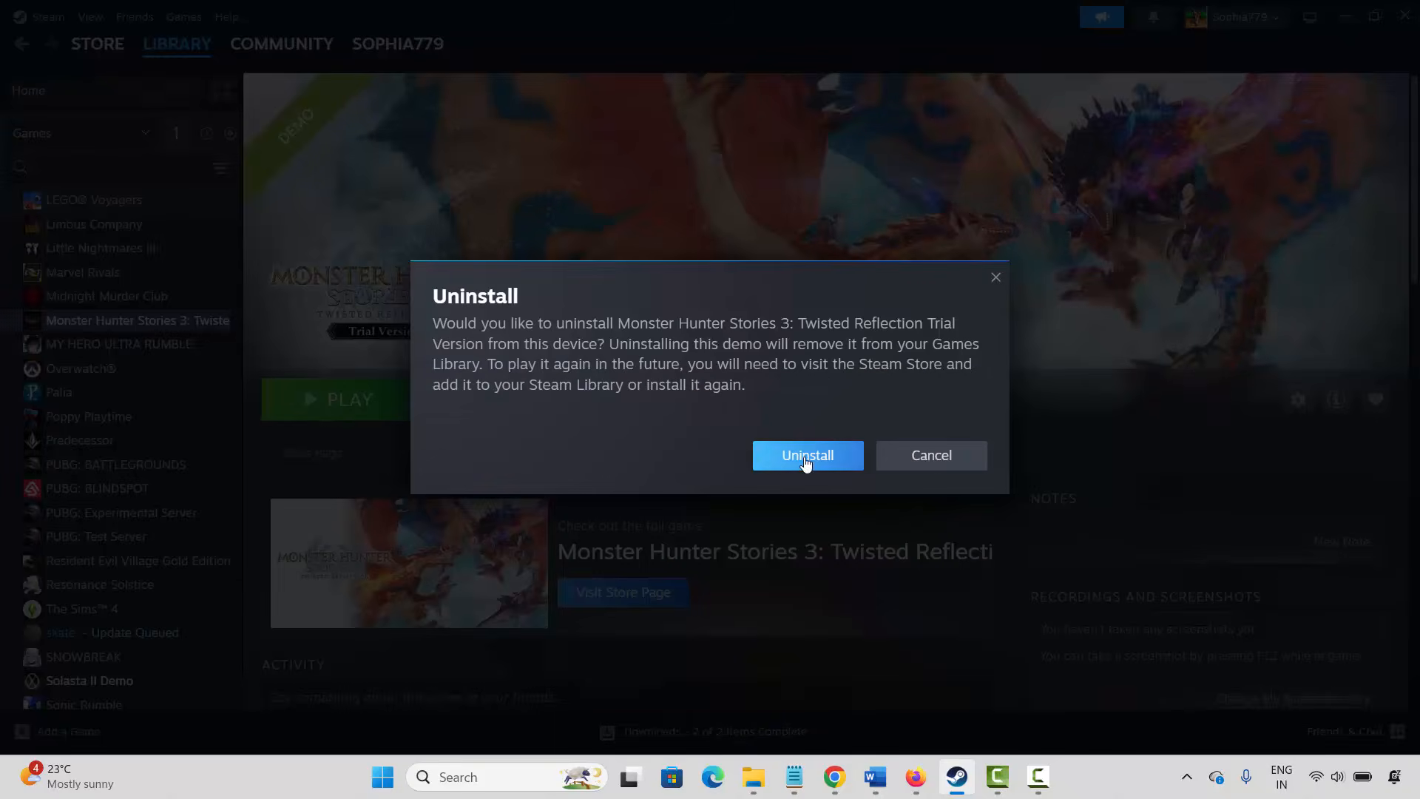
left_click(929, 456)
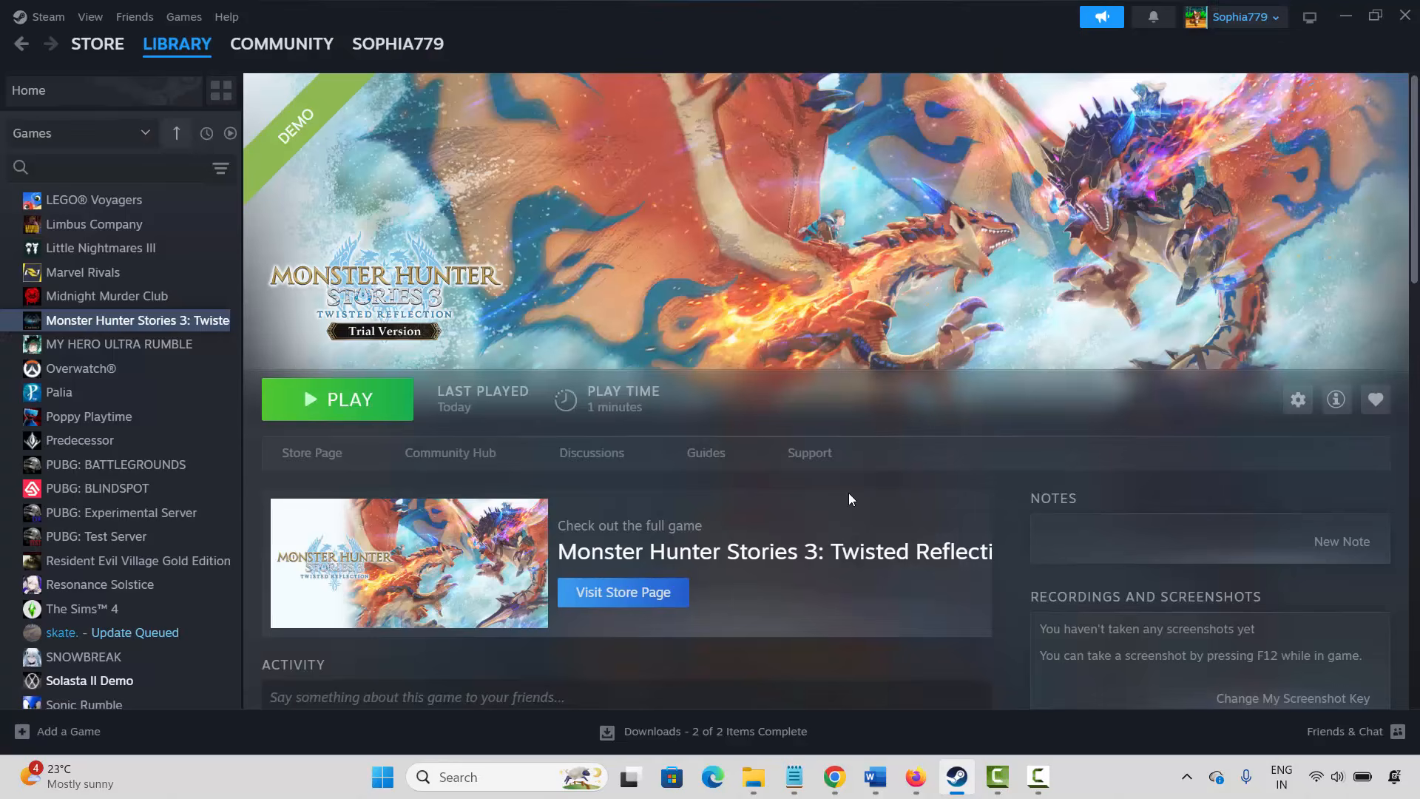